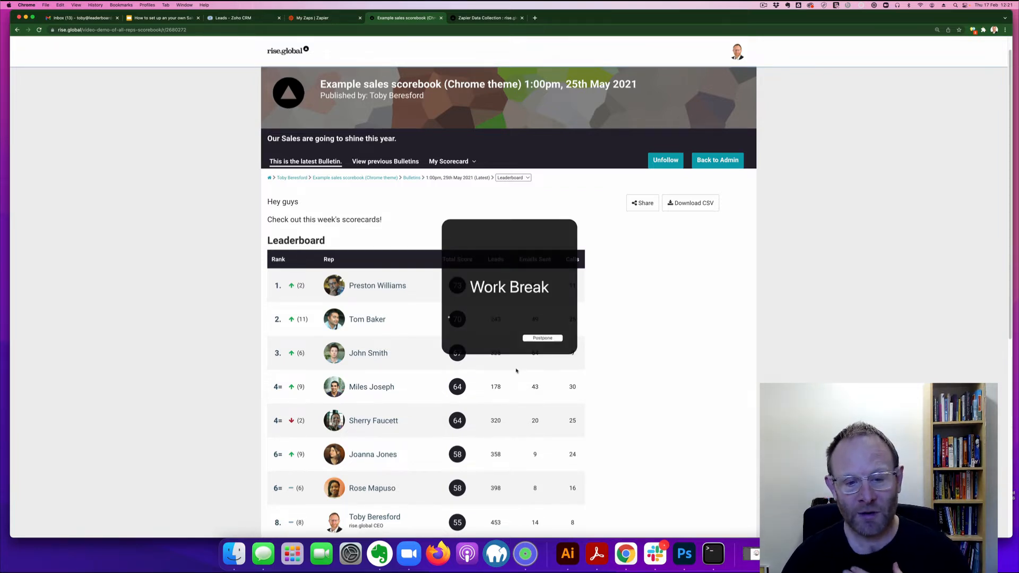
Step: Dismiss and quit the Work Break reminder, then open the fourth-ranked rep's scorecard
click(543, 339)
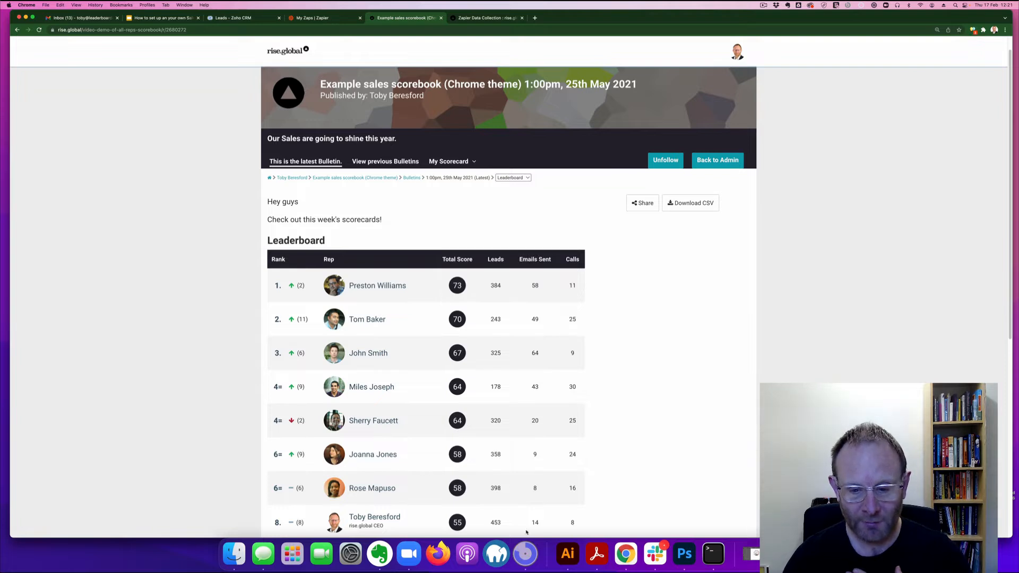
right_click(525, 554)
click(525, 528)
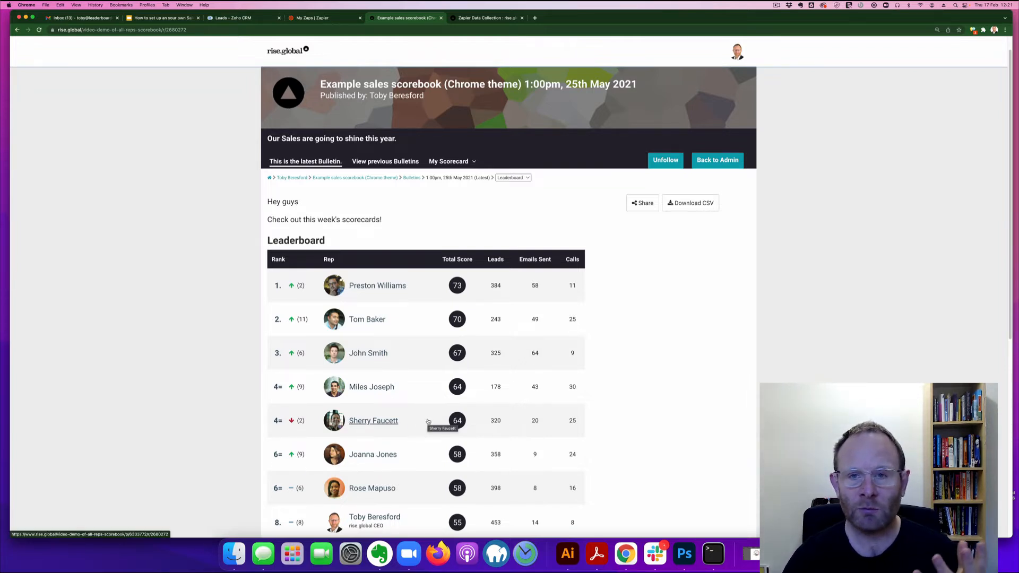
click(385, 424)
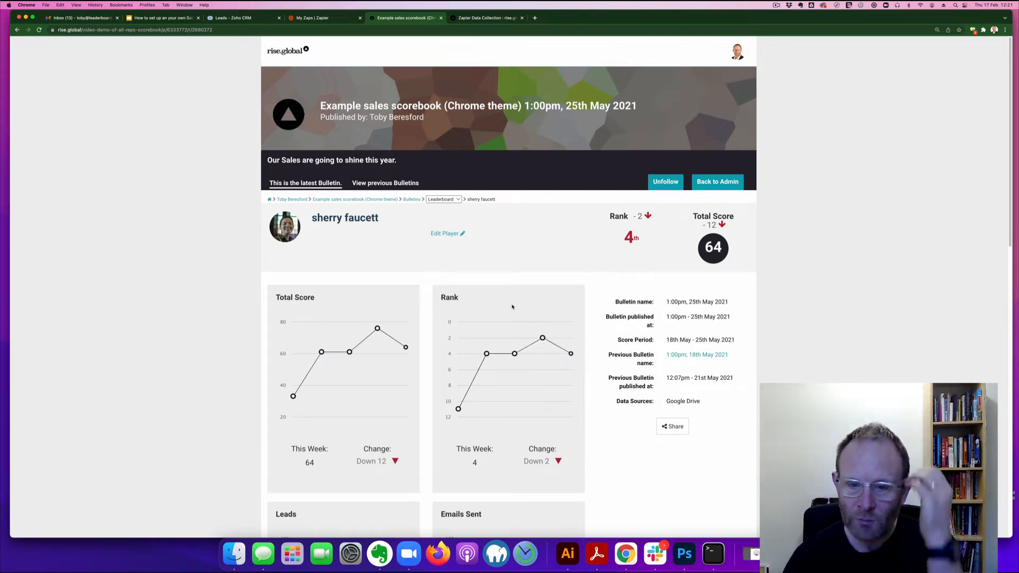
Step: Review the 4th-ranked rep's trend charts and Total Score Calculation, then return to the bulletin
scroll(505, 301, down, 1)
scroll(503, 304, down, 3)
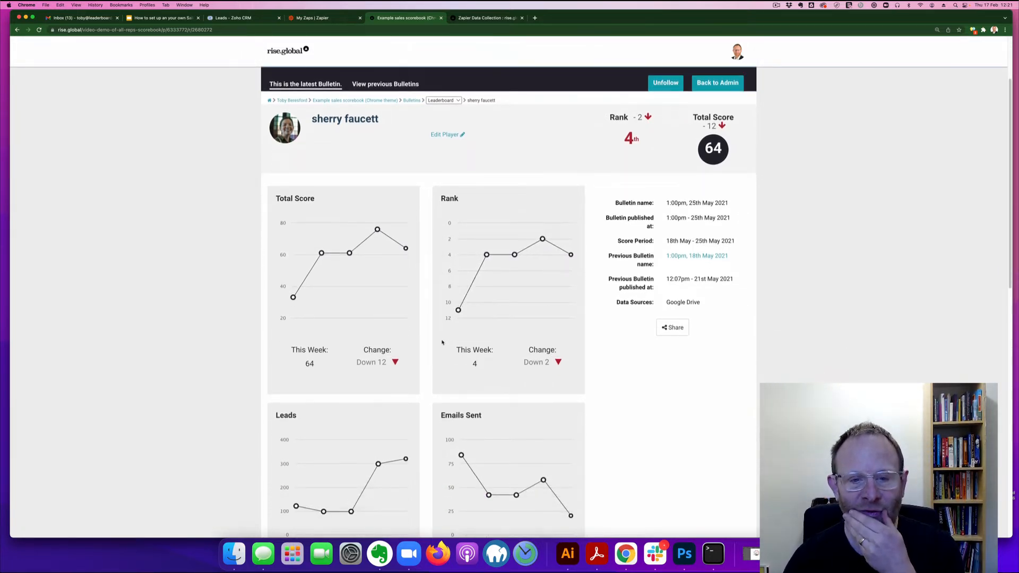
scroll(425, 329, down, 4)
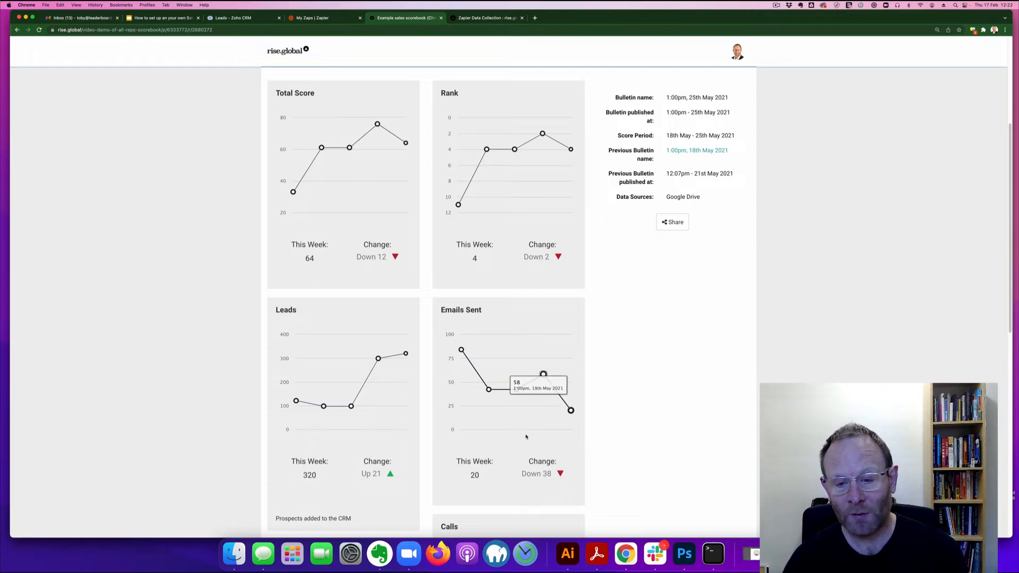
scroll(536, 445, down, 2)
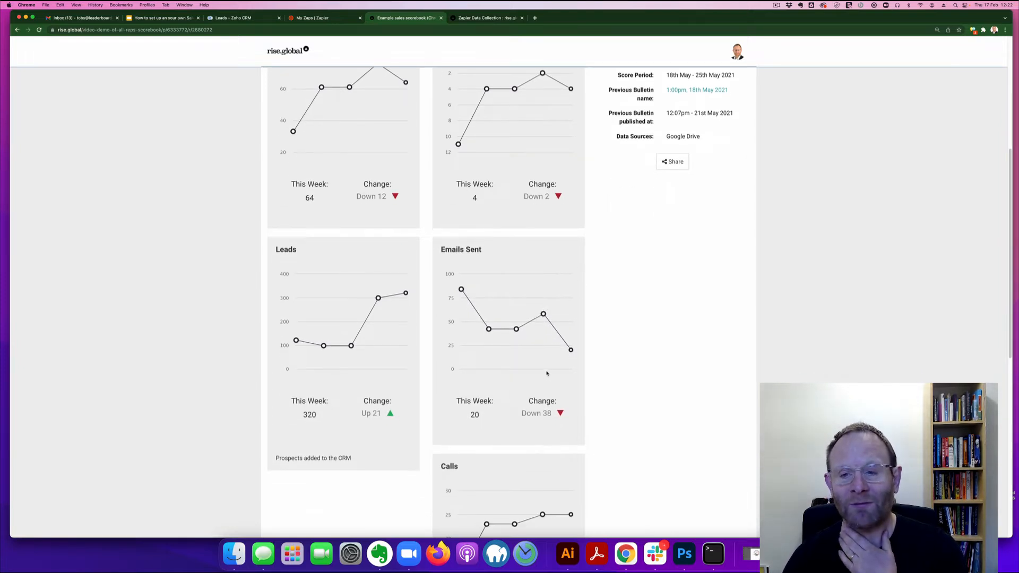
scroll(547, 371, down, 1)
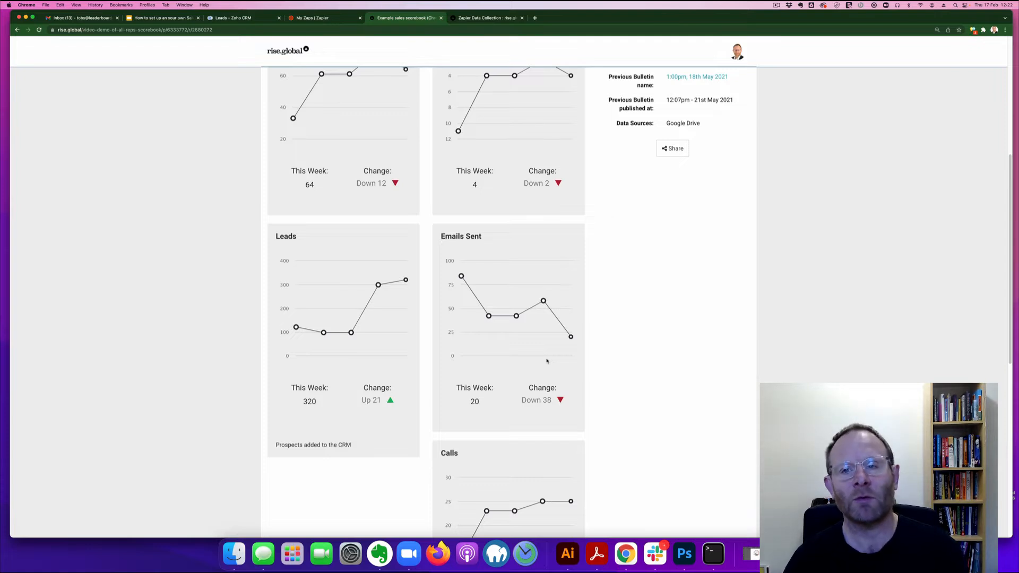
scroll(547, 361, down, 6)
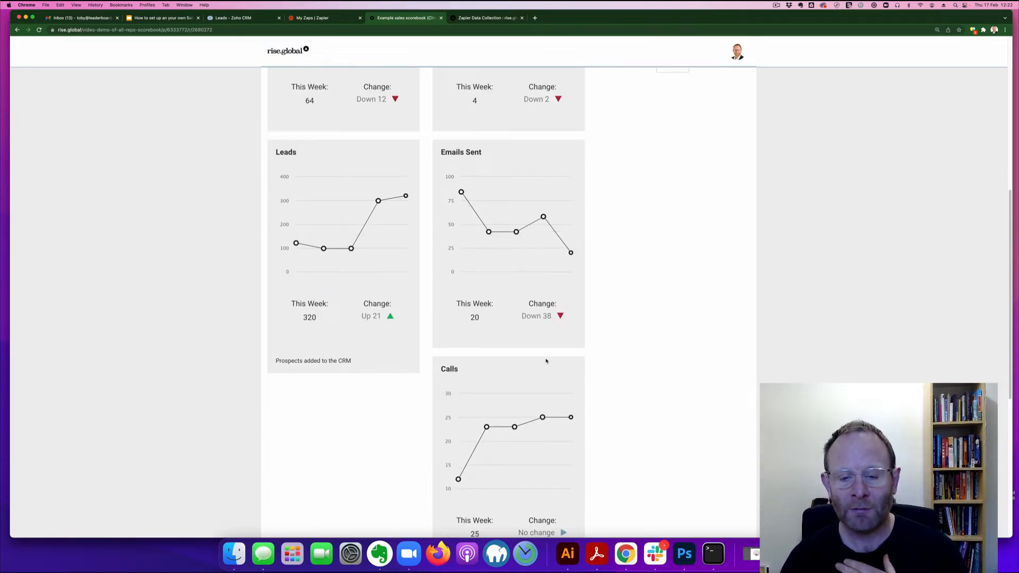
scroll(537, 353, down, 4)
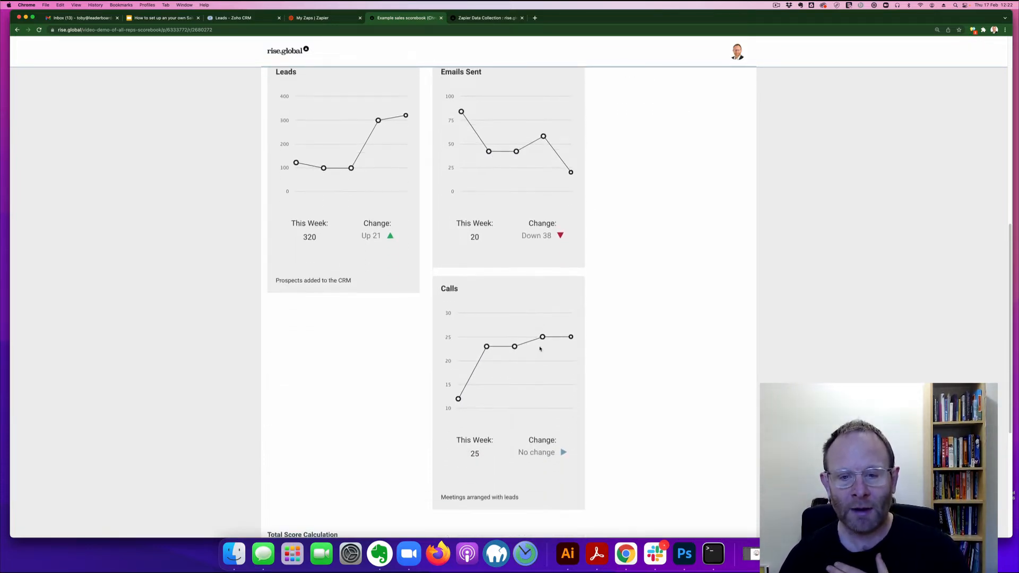
scroll(514, 238, down, 12)
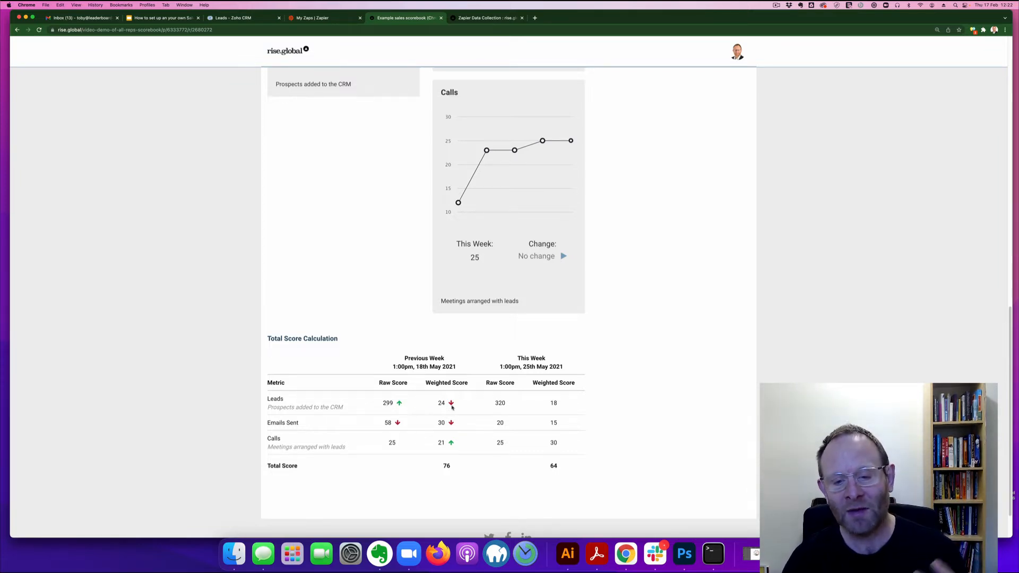
mouse_move(447, 407)
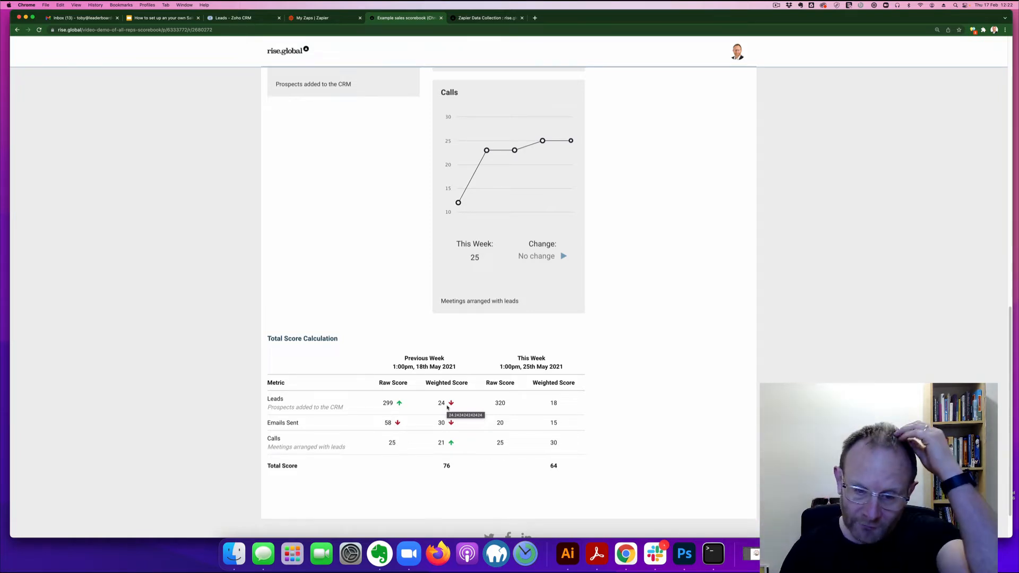
scroll(553, 416, up, 3)
scroll(554, 416, up, 15)
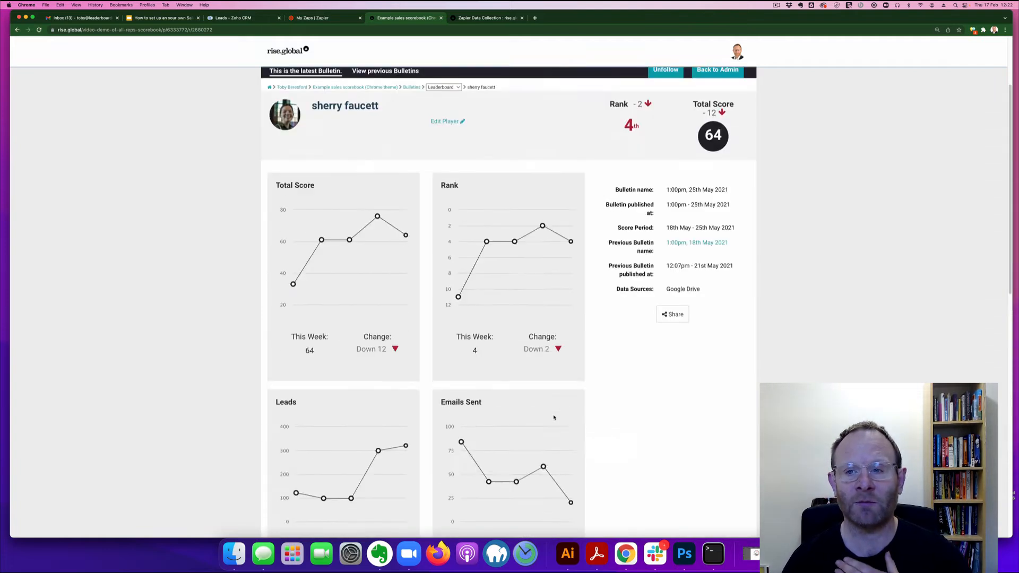
scroll(387, 223, up, 1)
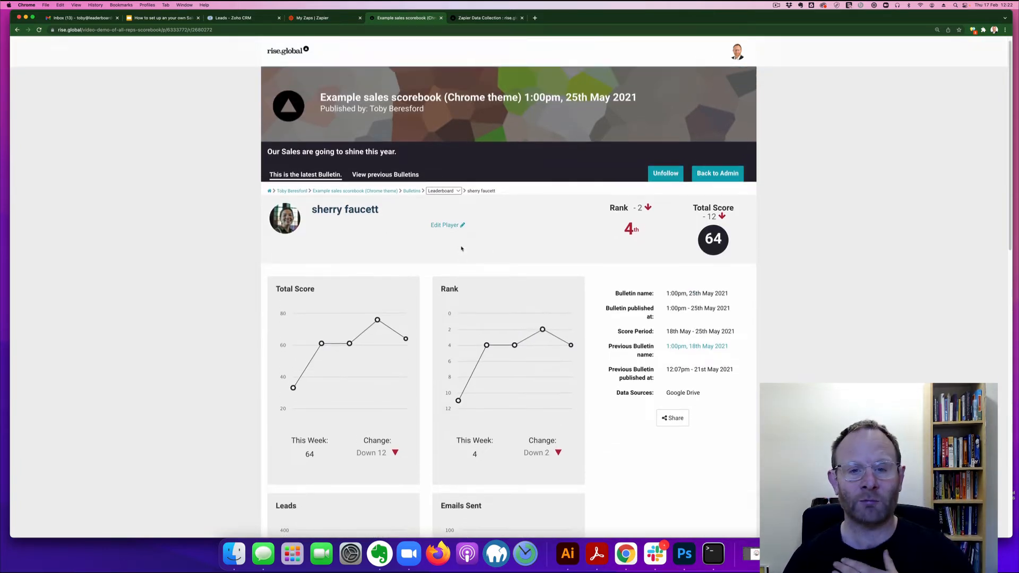
scroll(390, 245, up, 1)
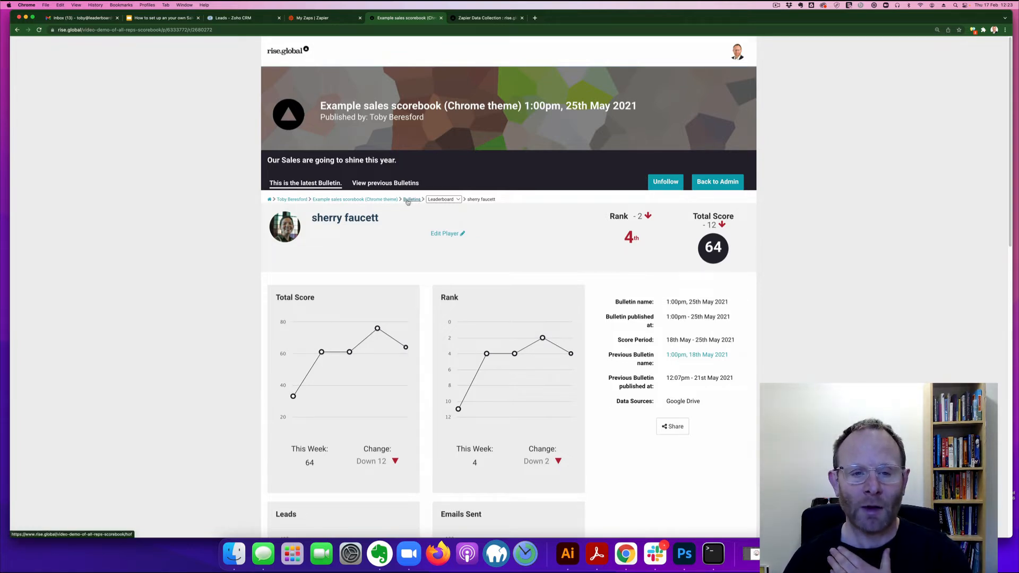
click(374, 202)
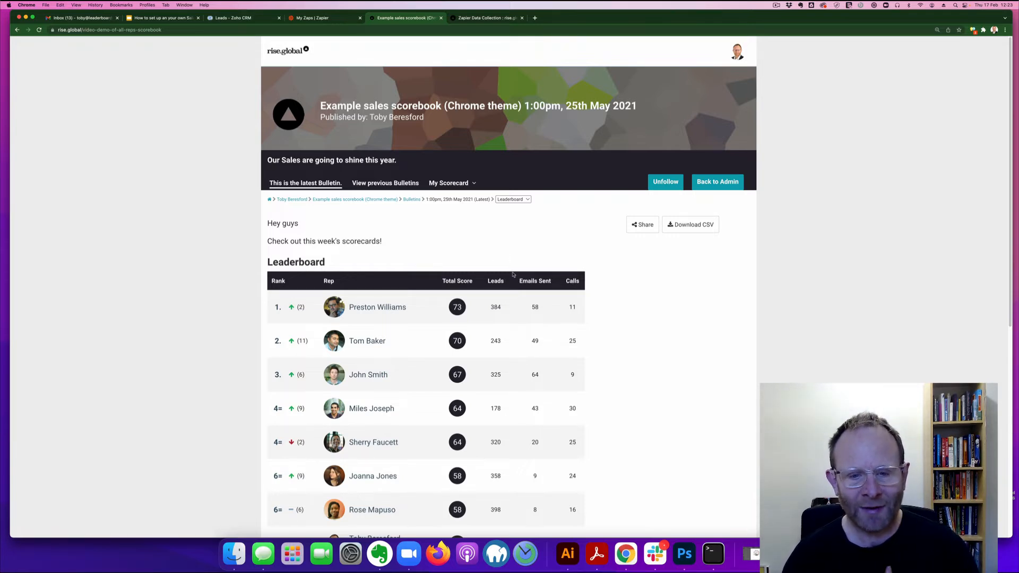
Step: Go from the scorebook admin to Share and start a bulletin e-mail
click(727, 186)
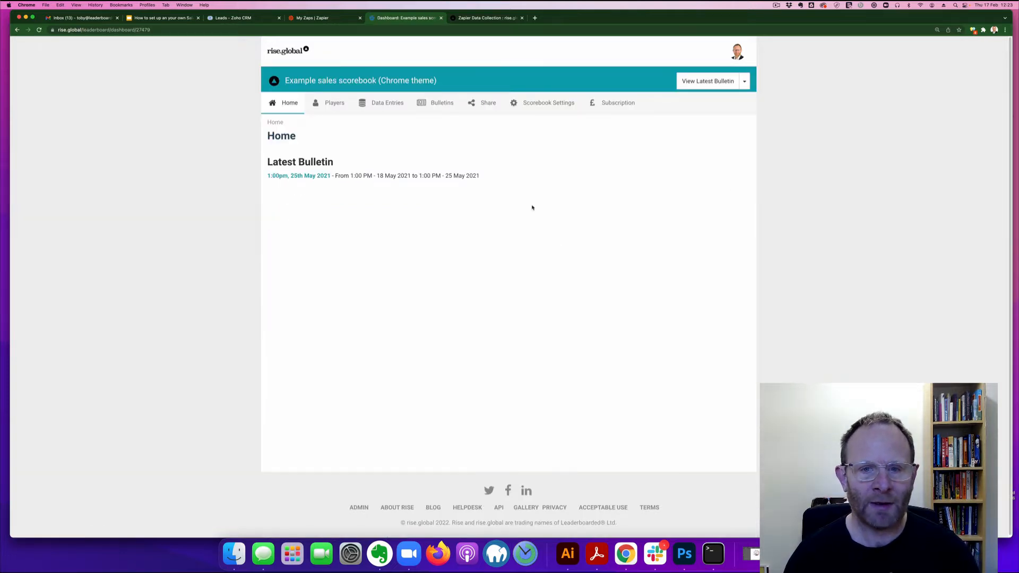
click(484, 103)
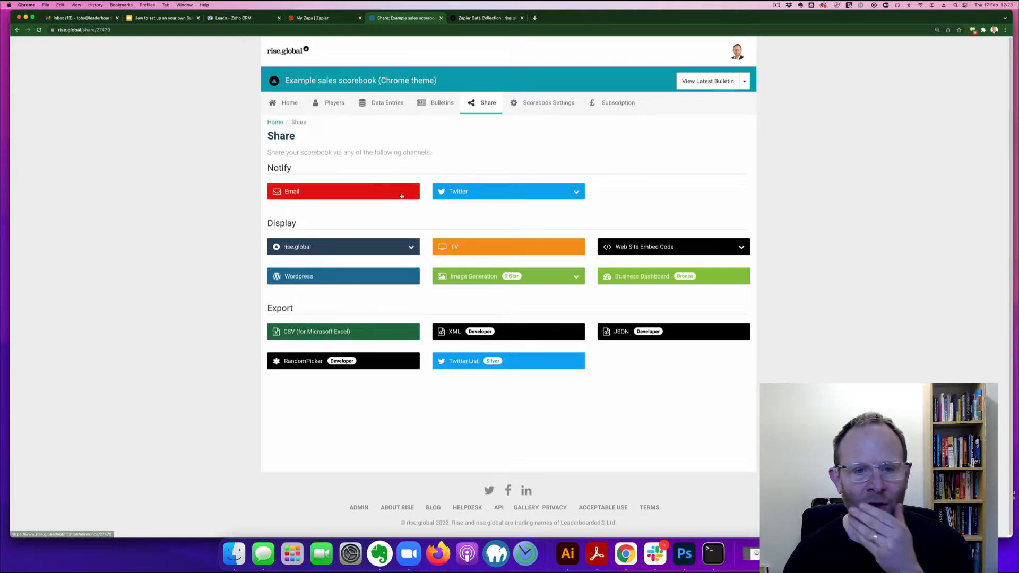
click(401, 196)
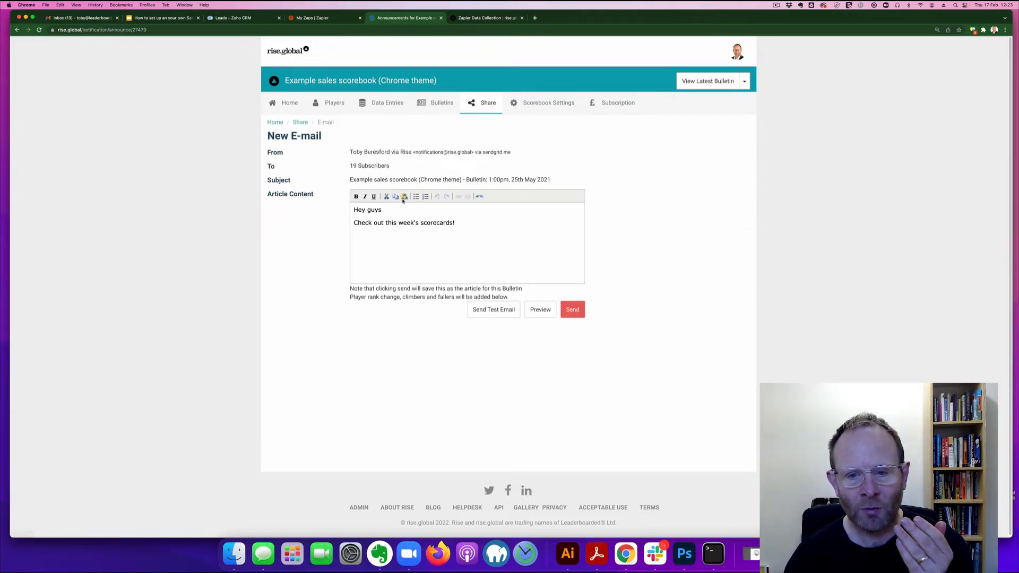
Step: Preview the bulletin e-mail as recipients see it, then return to Share options
click(537, 310)
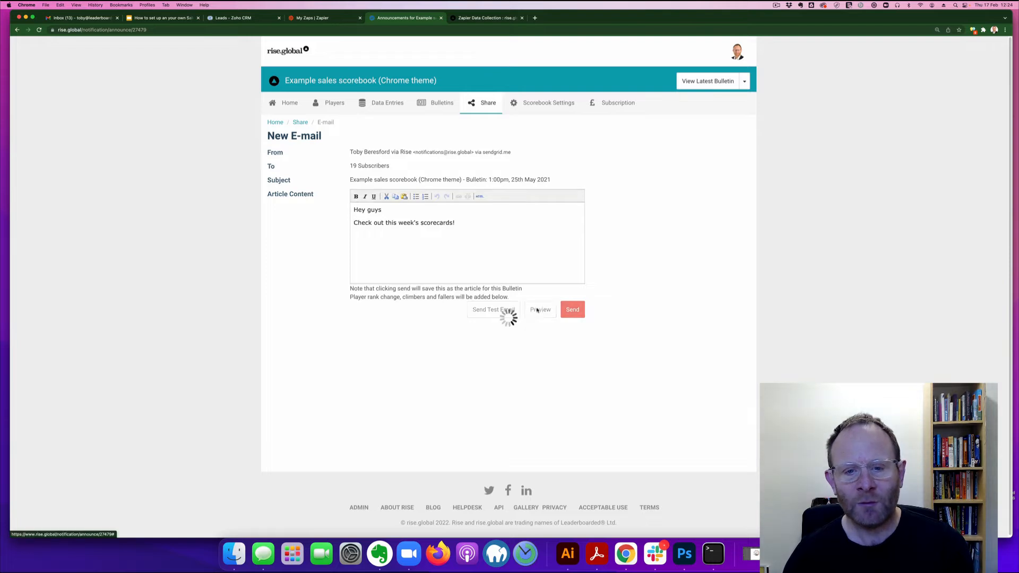
scroll(542, 310, down, 7)
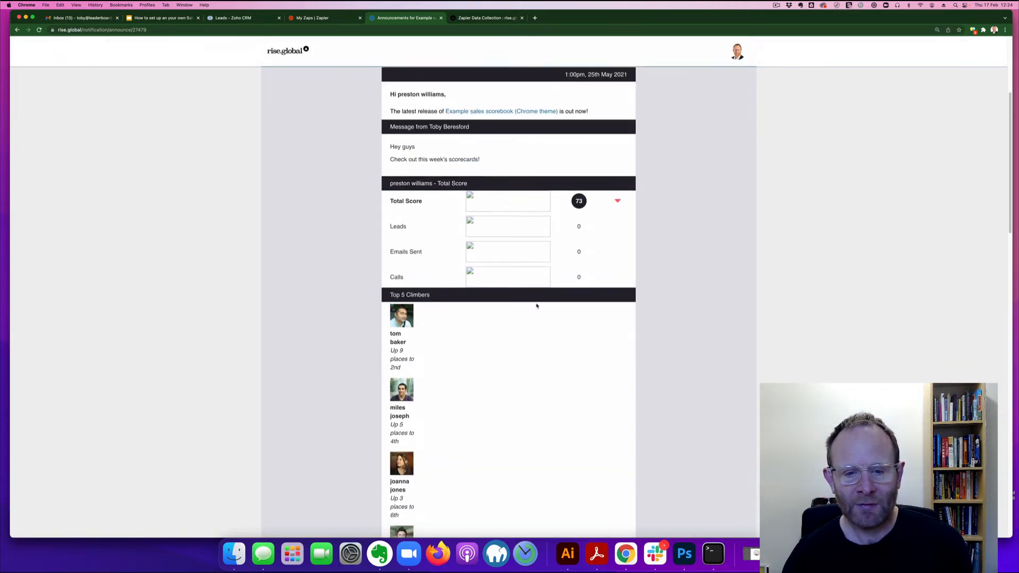
scroll(536, 305, down, 2)
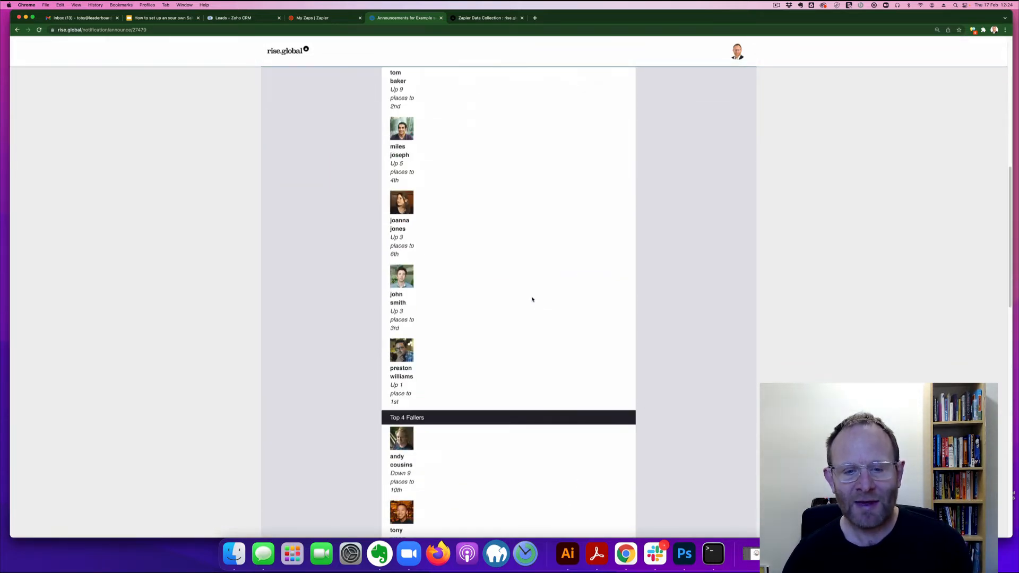
scroll(533, 301, up, 10)
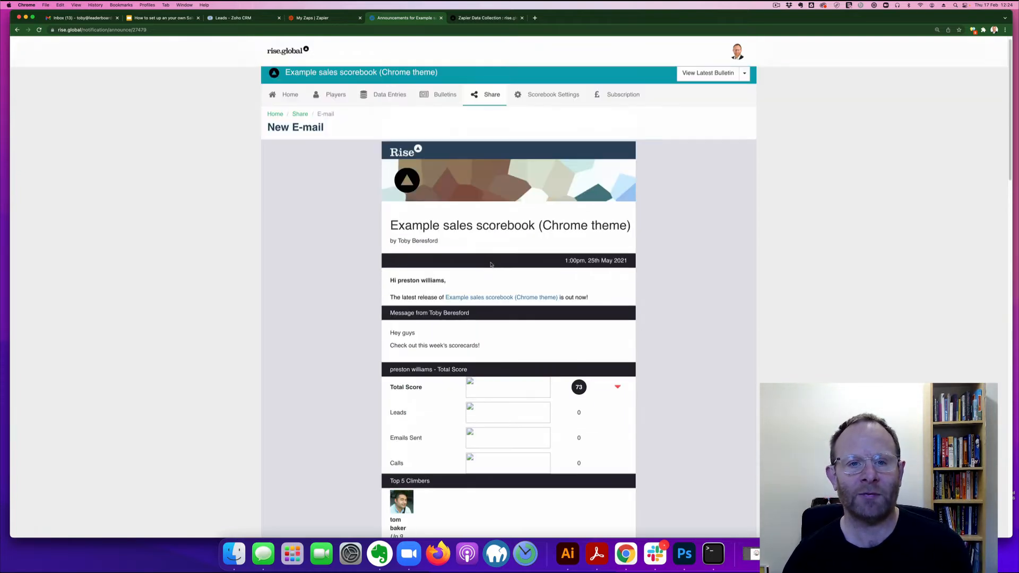
click(17, 29)
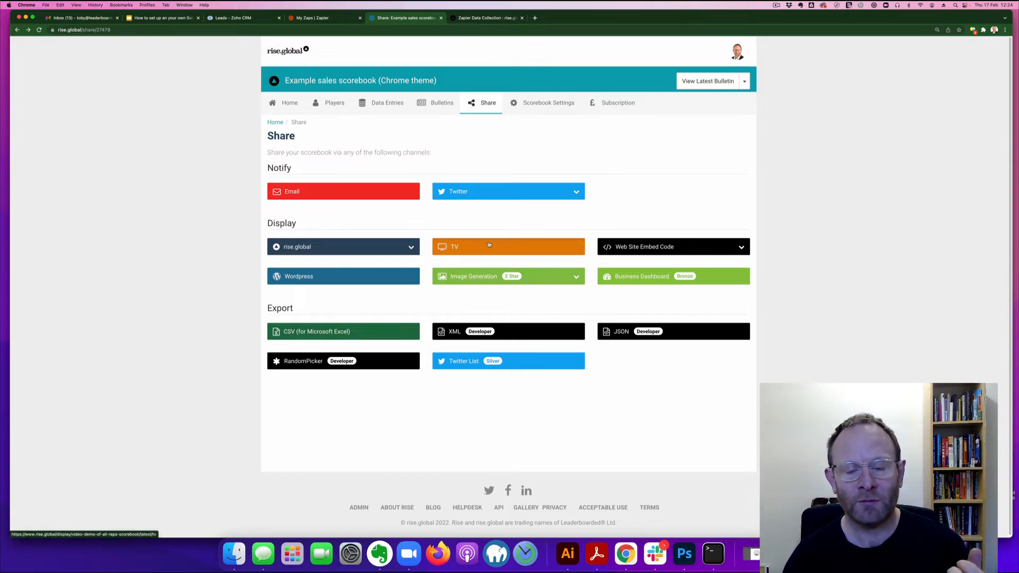
click(489, 244)
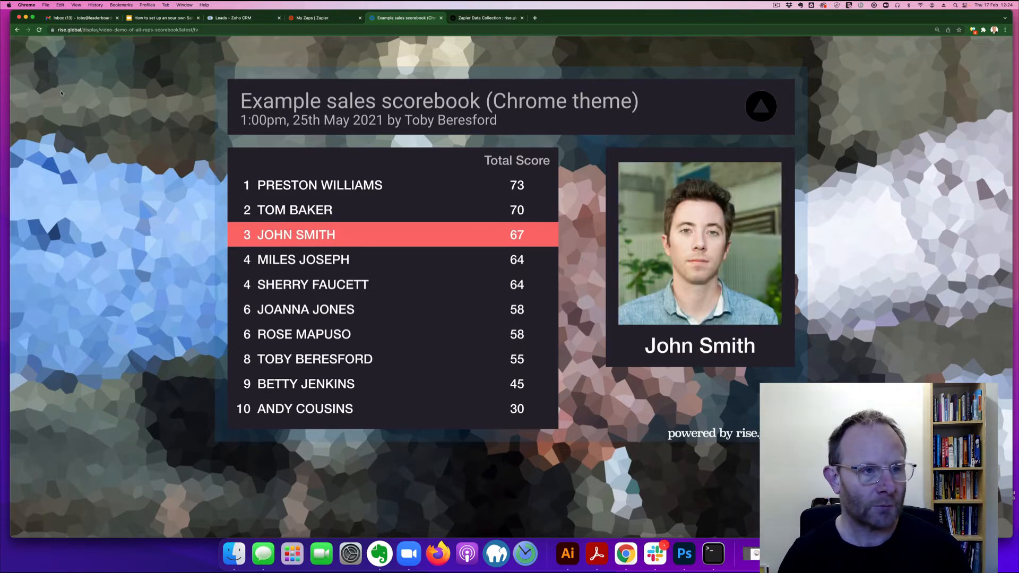
click(17, 29)
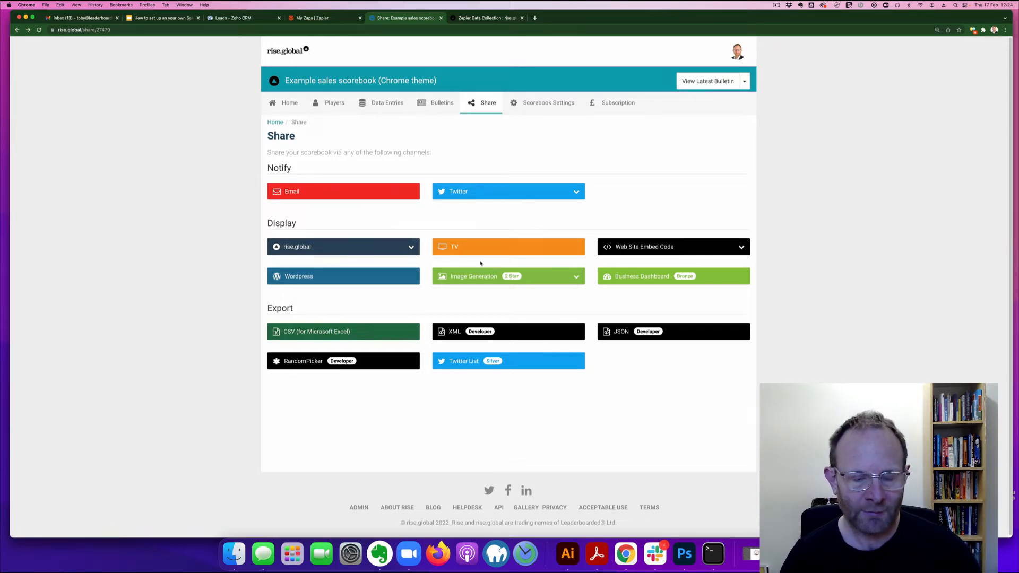
Step: Open the latest bulletin's page (25th May 2021), select its URL, and switch to Slack
click(411, 247)
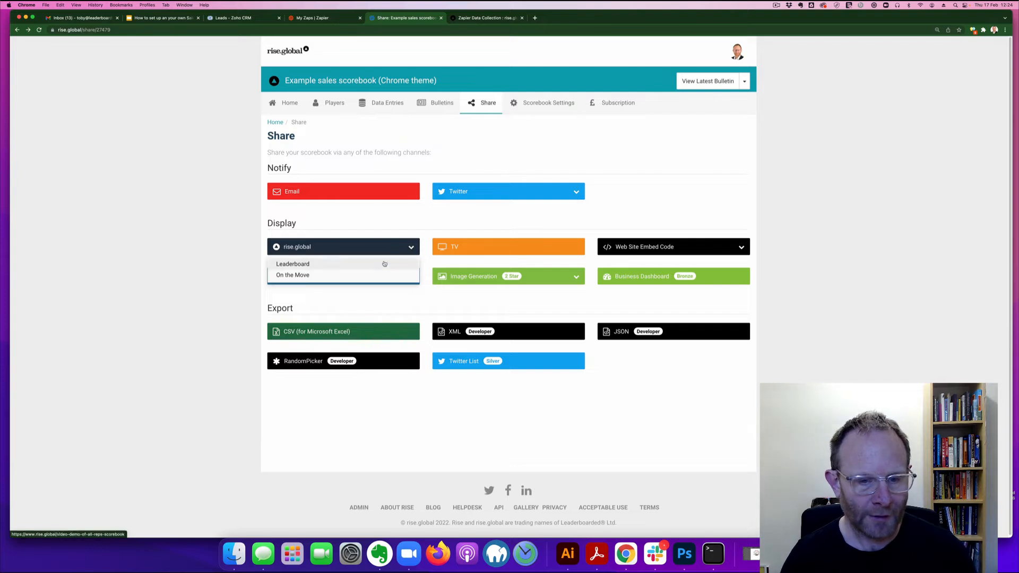
click(384, 264)
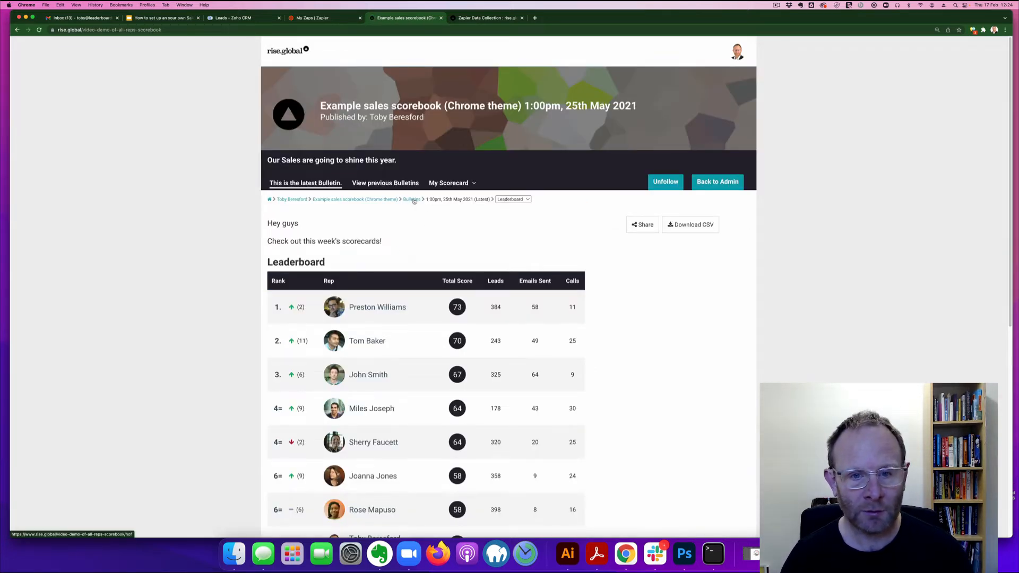
click(411, 200)
click(366, 243)
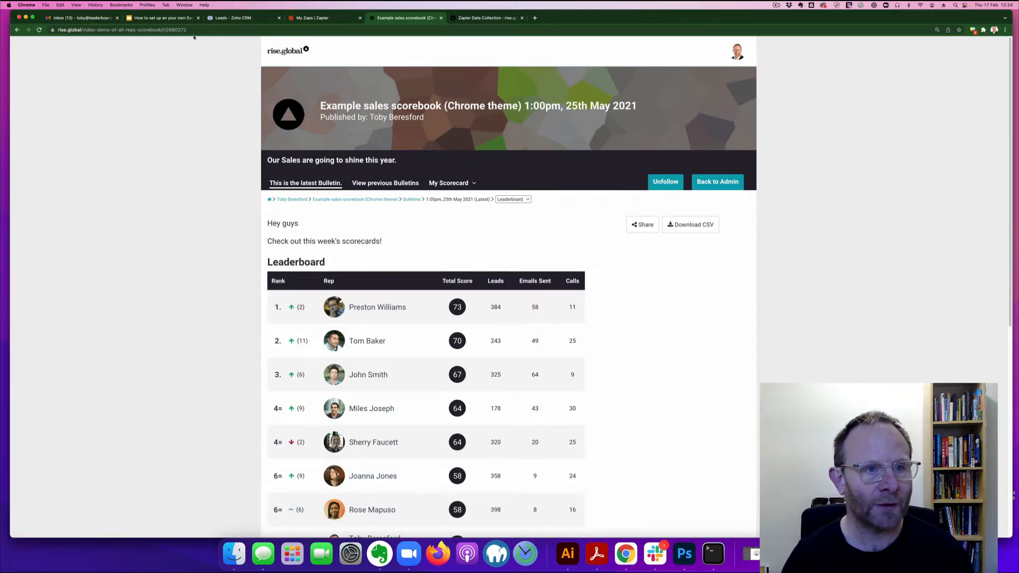
key(super+l)
key(super+c)
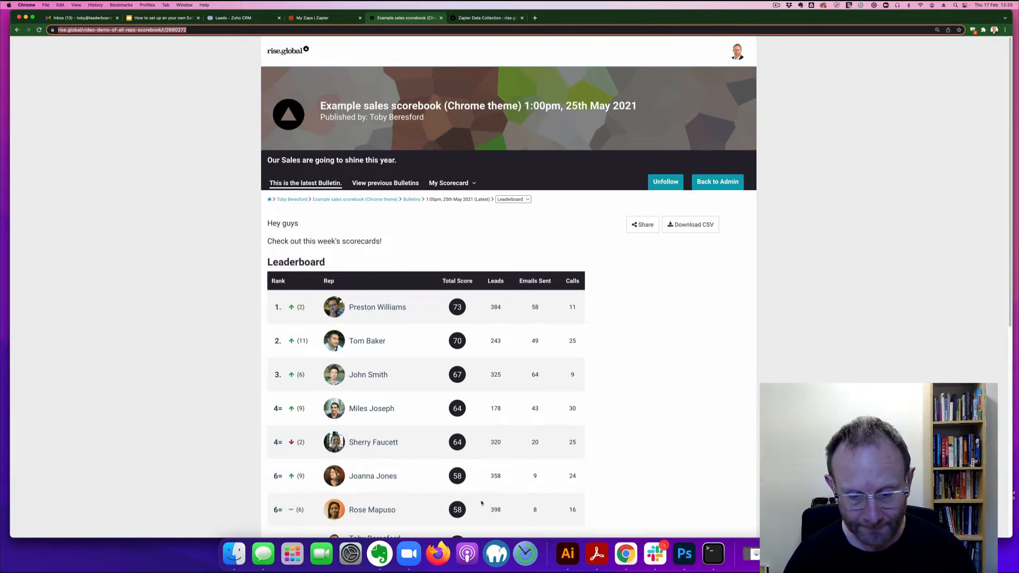
click(655, 554)
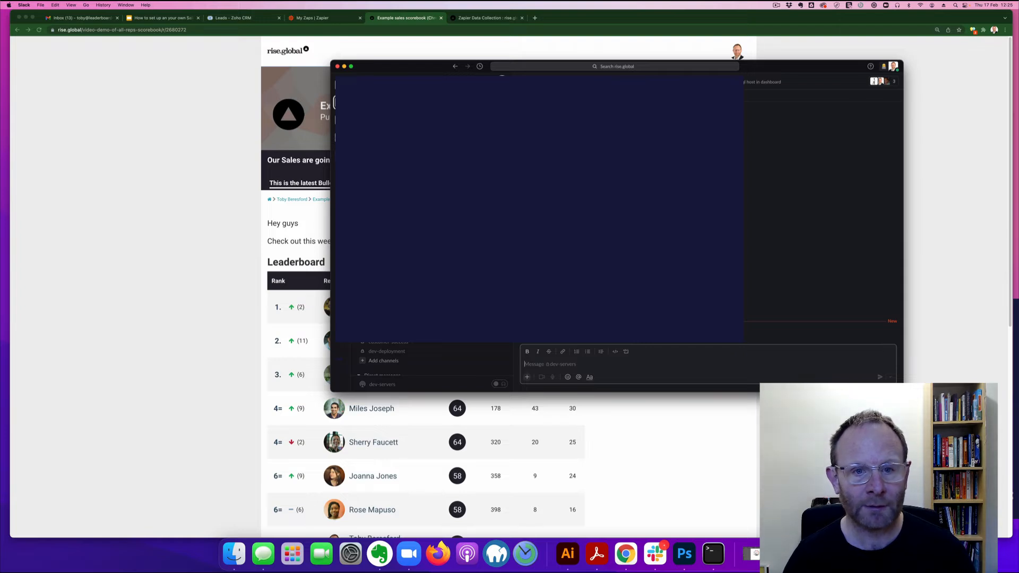
Step: Paste and send the bulletin link in Slack's #daily channel, then return to Chrome
key(super+v)
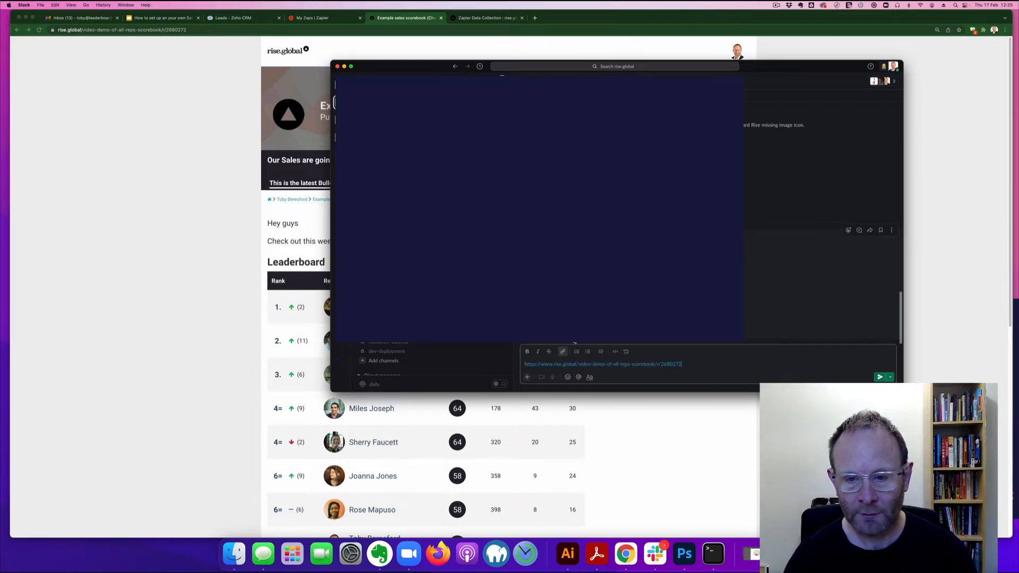
key(Return)
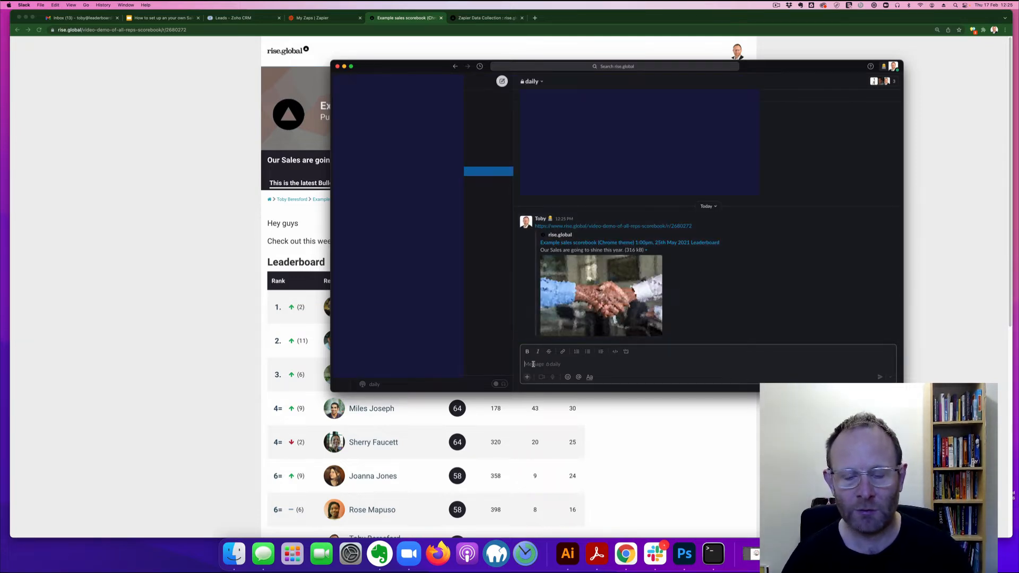
click(682, 426)
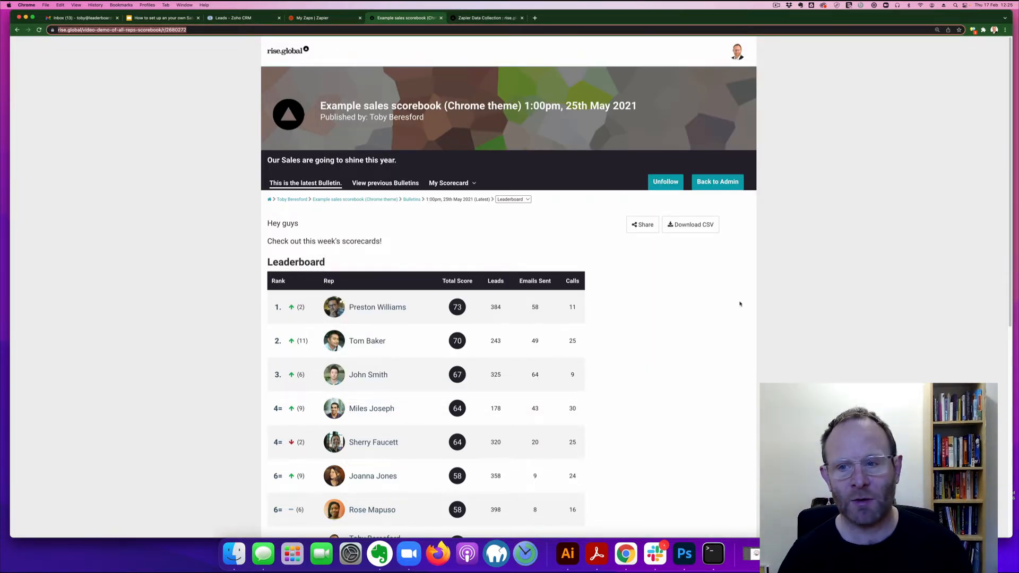
Step: Check the scorebook admin home and latest bulletin, then switch to the Zoho CRM Leads tab
click(718, 182)
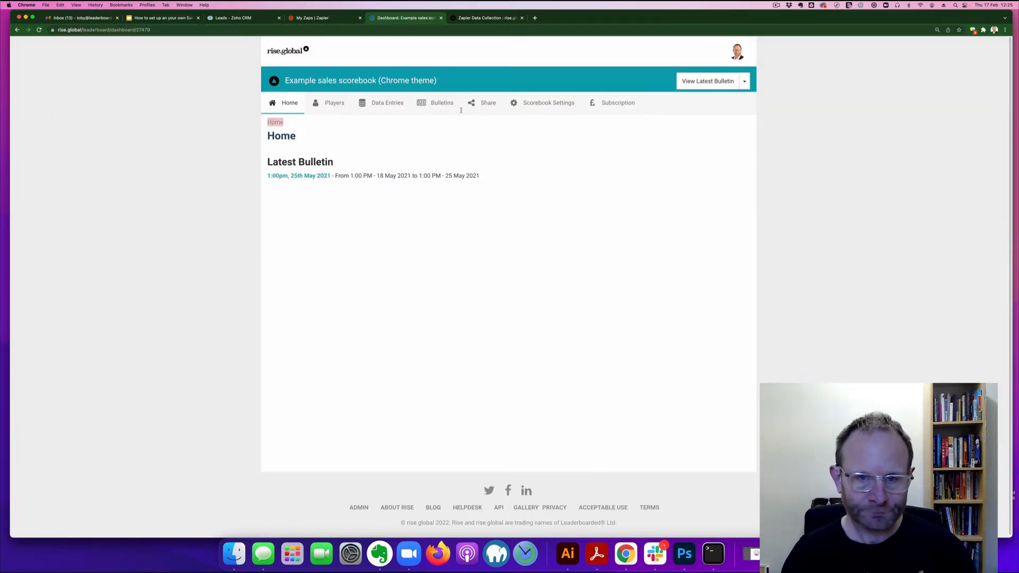
click(708, 88)
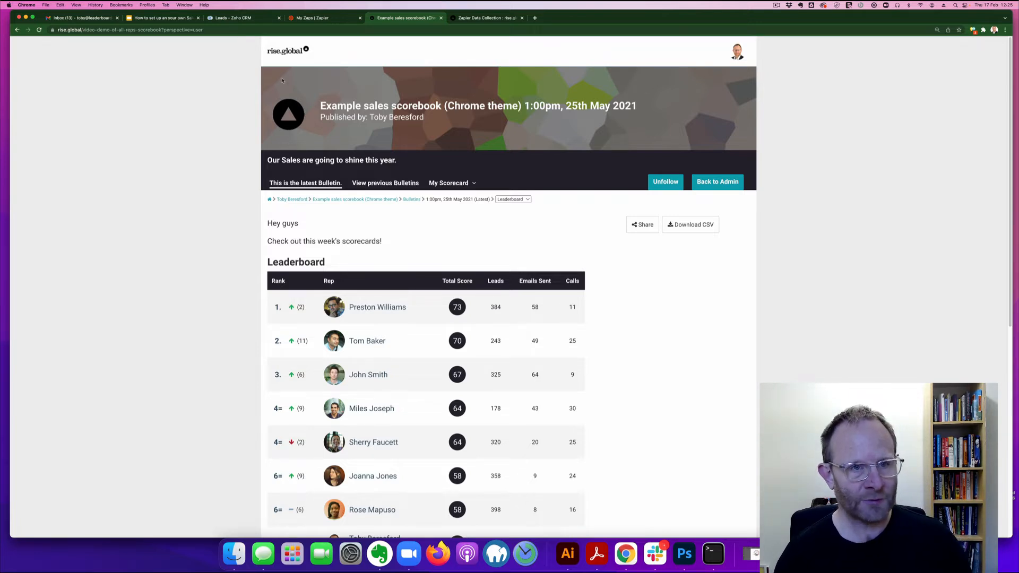
click(240, 21)
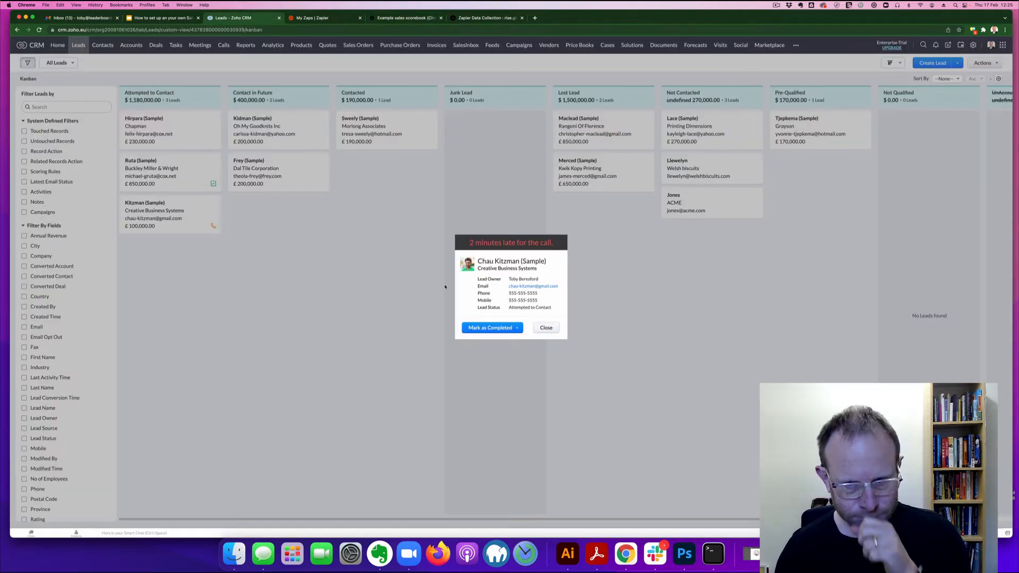
Step: Close the late-call reminder and start a new lead in Zoho CRM
click(546, 329)
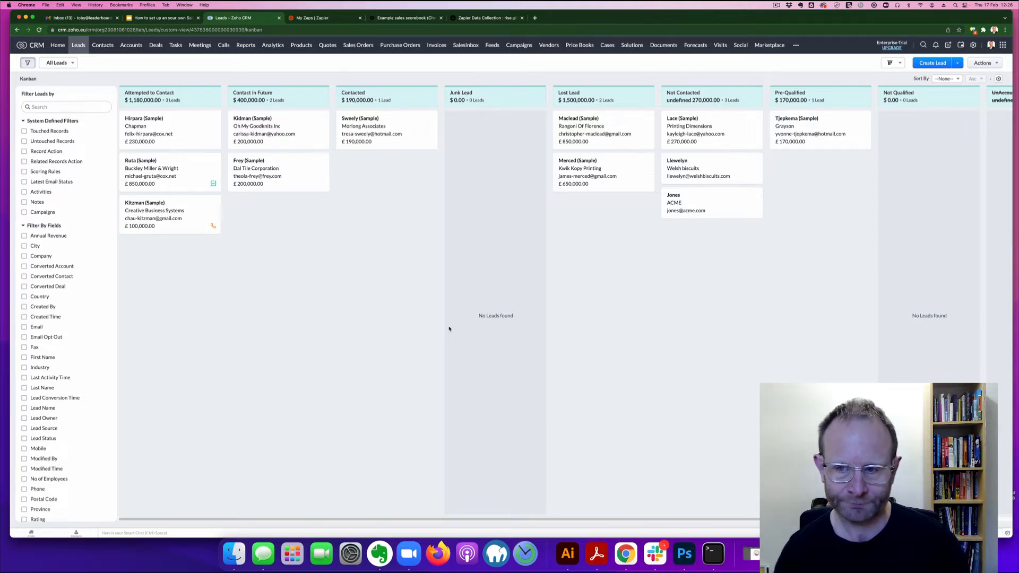
click(926, 65)
Step: Enter company 'Big Restartrant', the contact's last name and e-mail, then save the lead
click(363, 165)
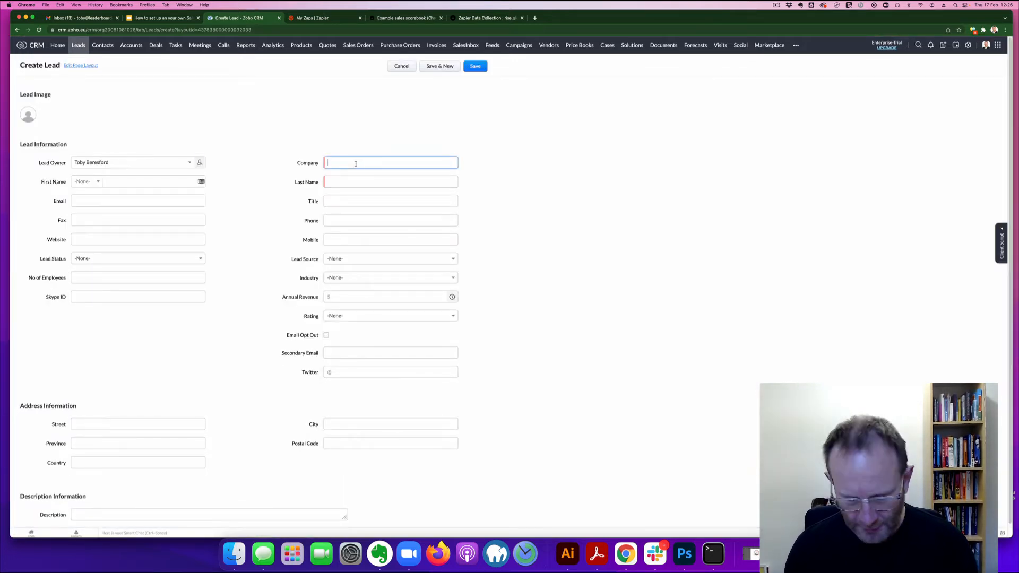
text(Big Restart)
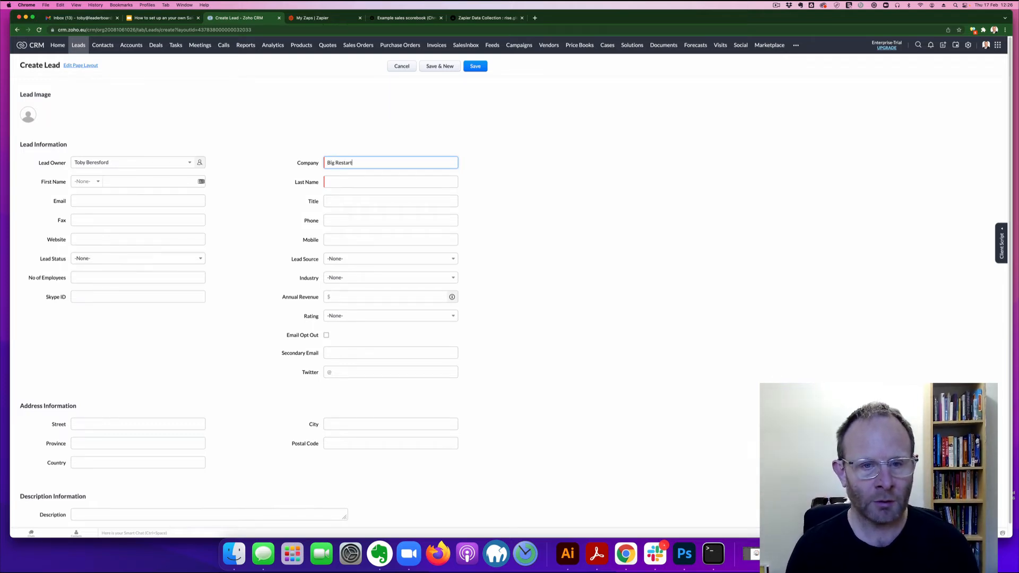
text(rant)
key(Tab)
key(Tab)
key(Tab)
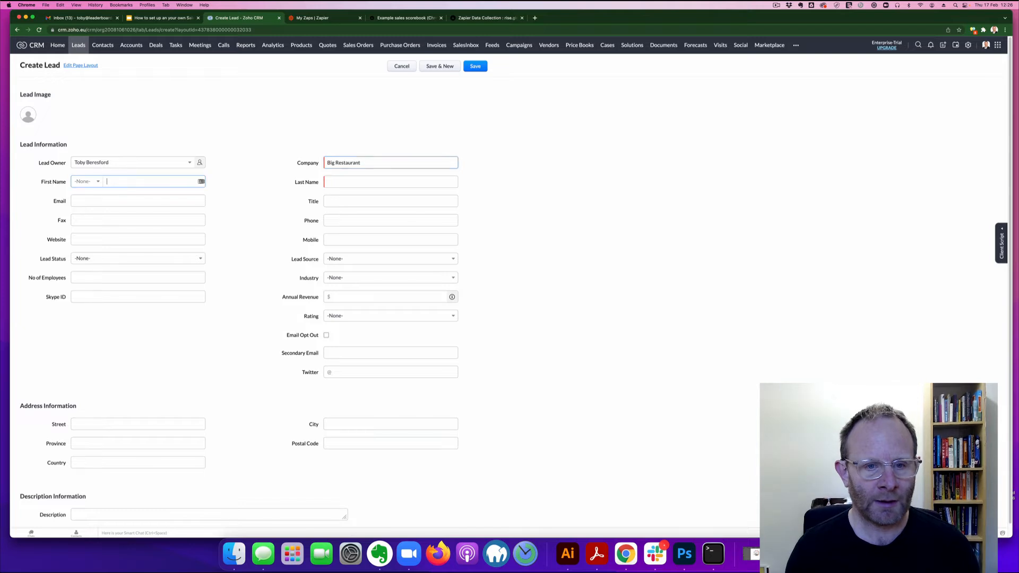
text(Smiot)
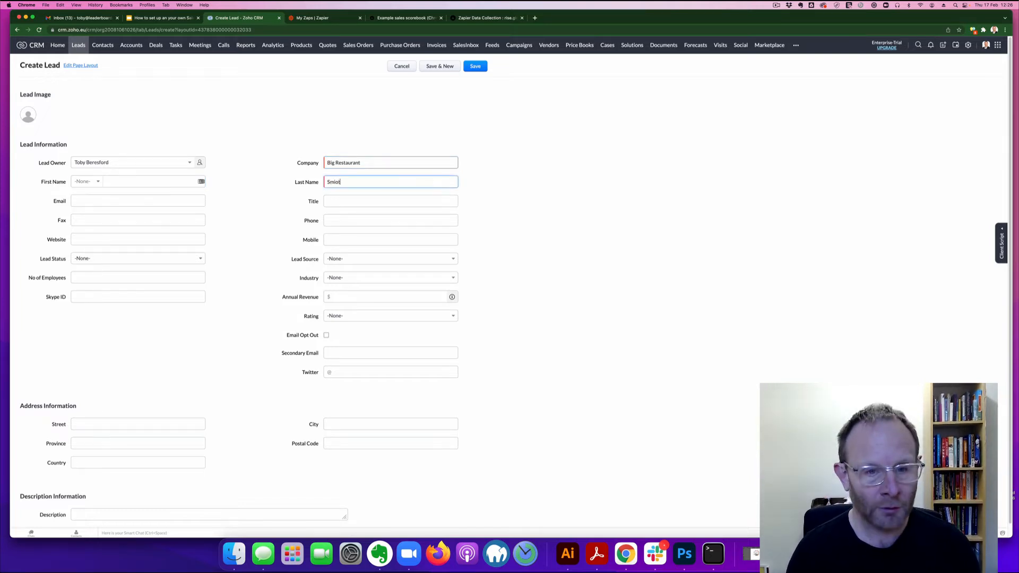
text(th)
key(Tab)
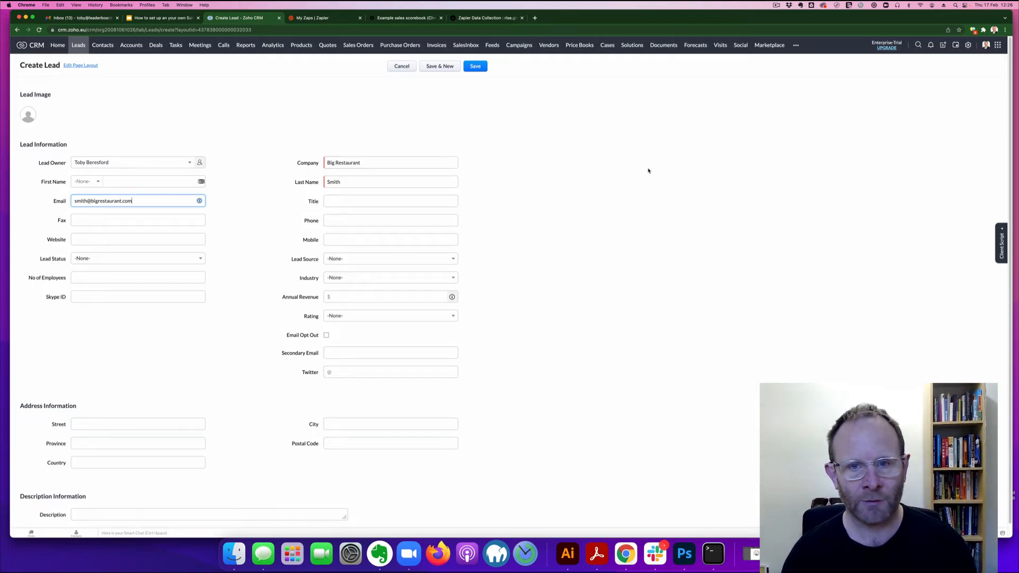
click(475, 67)
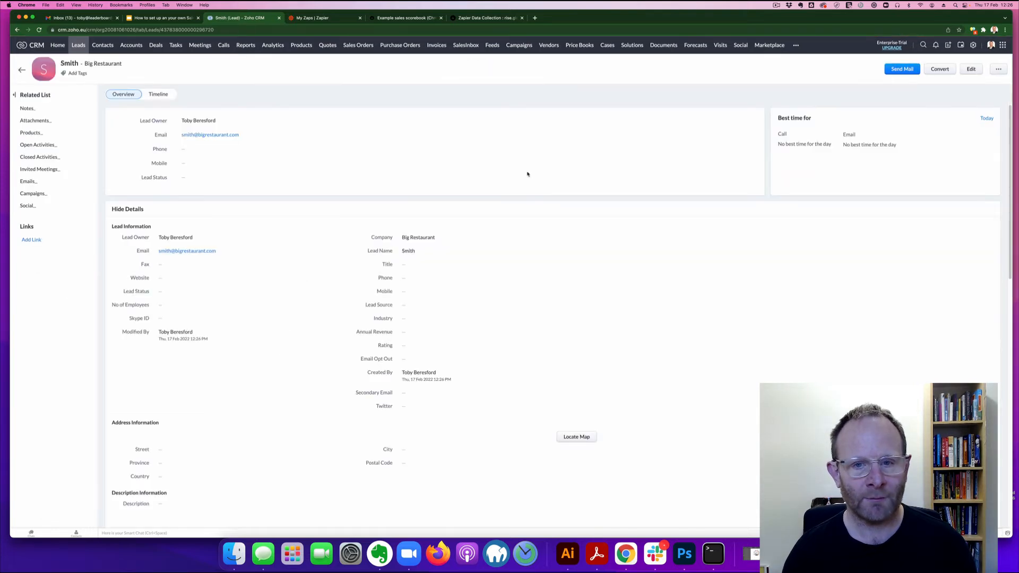
Step: Refresh the Leads board, drag the Big Restaurant card into Not Contacted, and return to rise.global
click(79, 46)
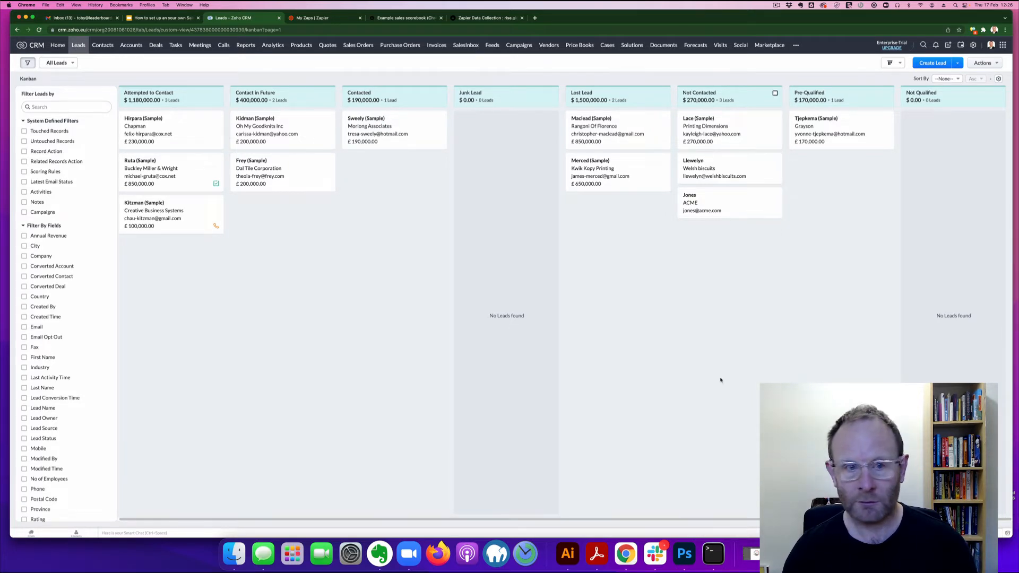
key(super+r)
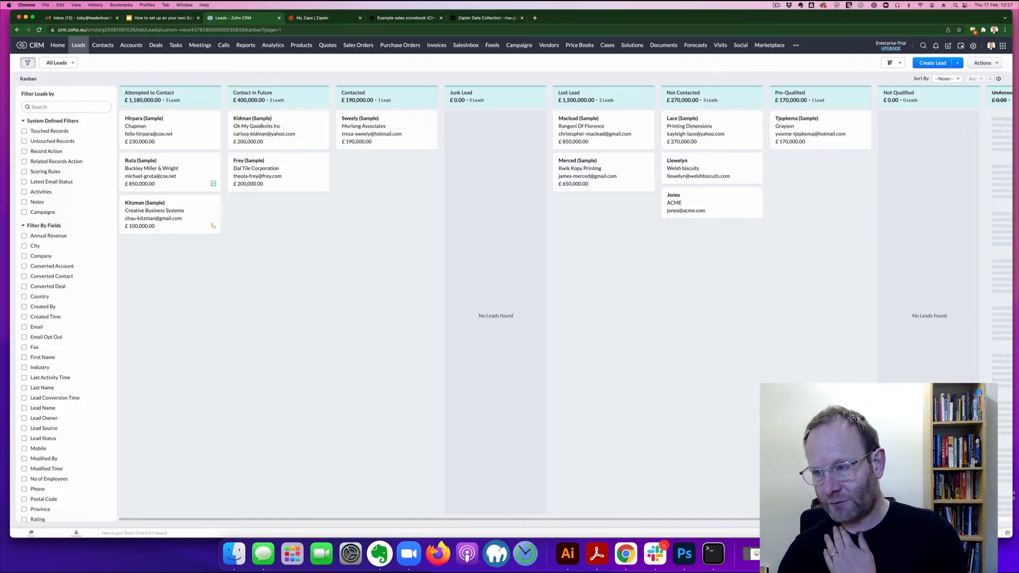
scroll(924, 366, right, 3)
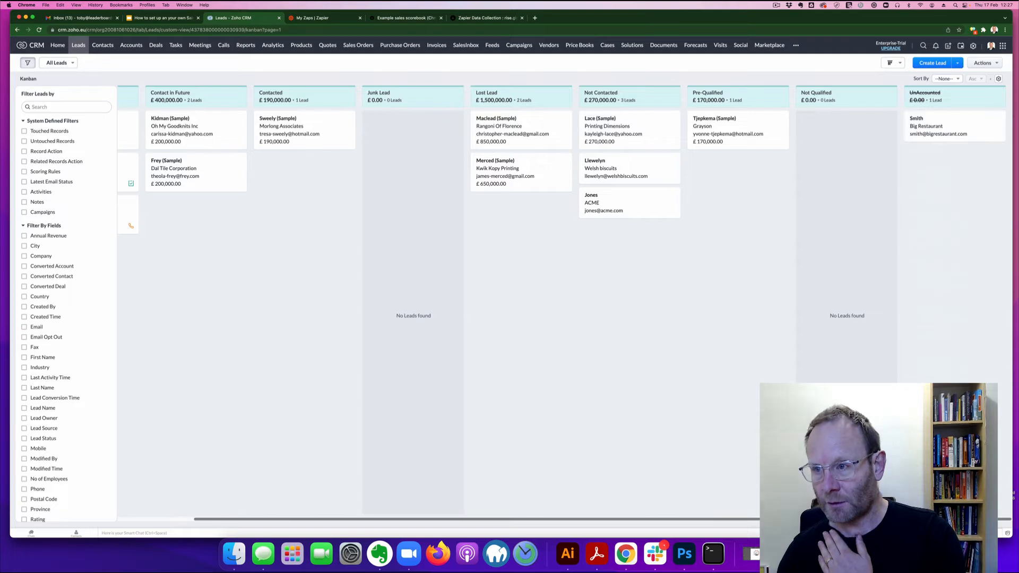
drag(956, 116, 619, 170)
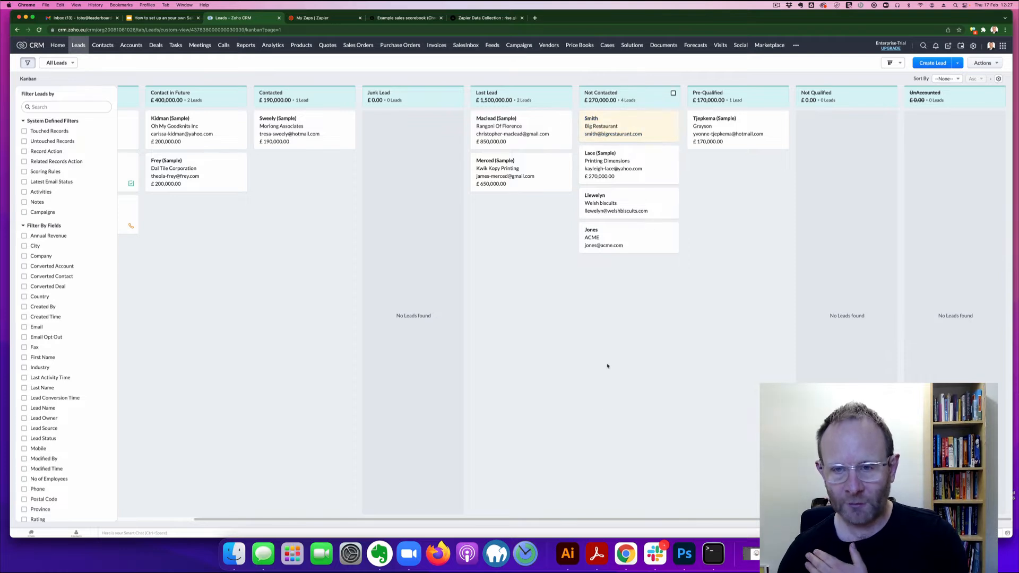
drag(608, 521, 533, 521)
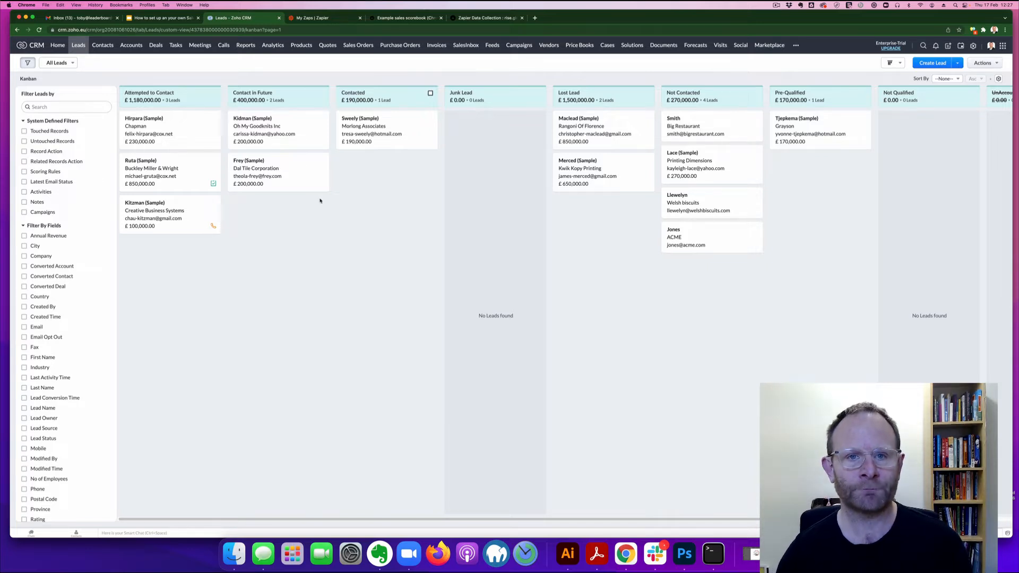
click(390, 18)
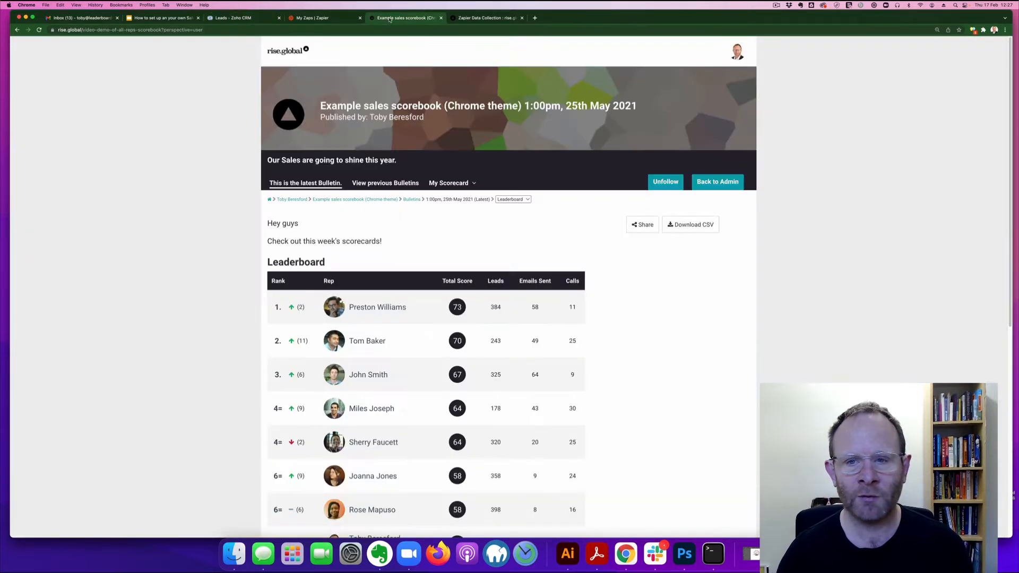
Step: Show rise.global plan pricing in USD $, then go to the New Scorebook page
click(738, 52)
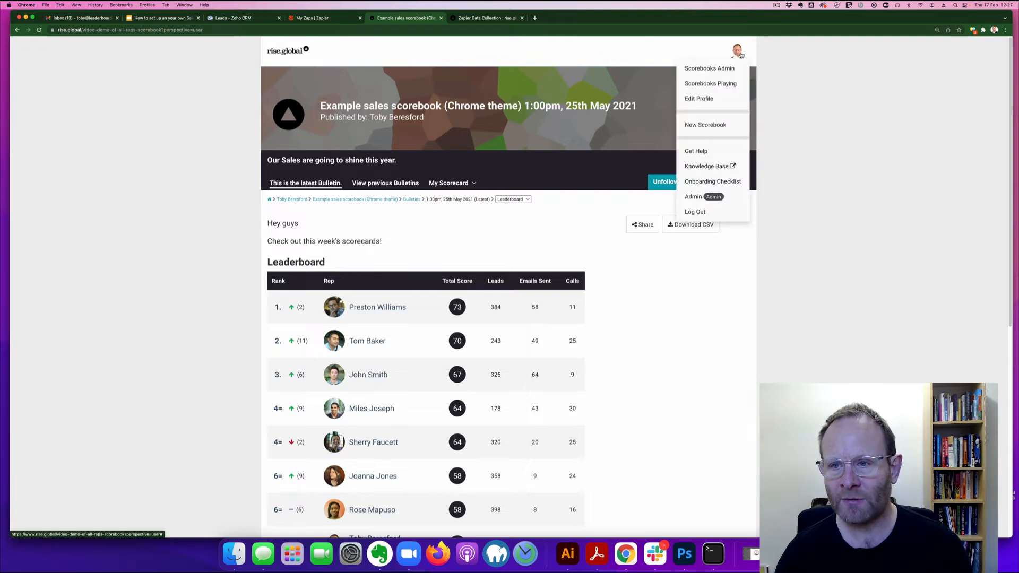
click(721, 129)
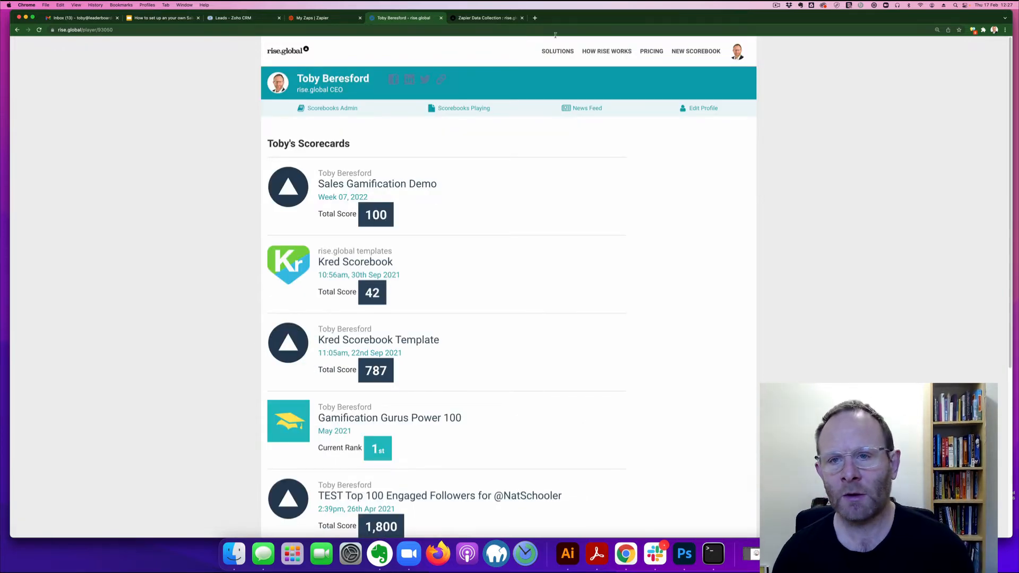
click(658, 52)
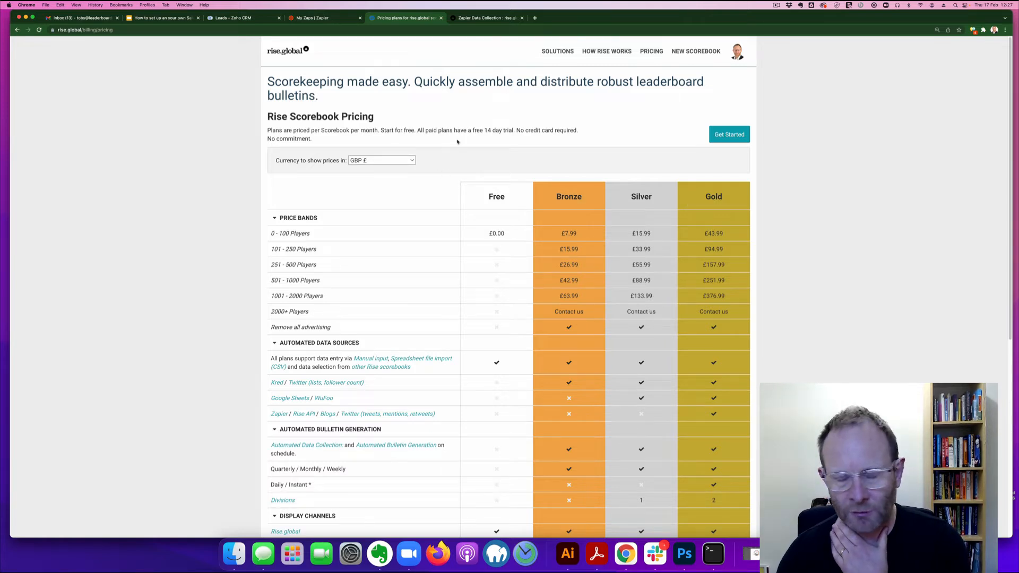
click(401, 160)
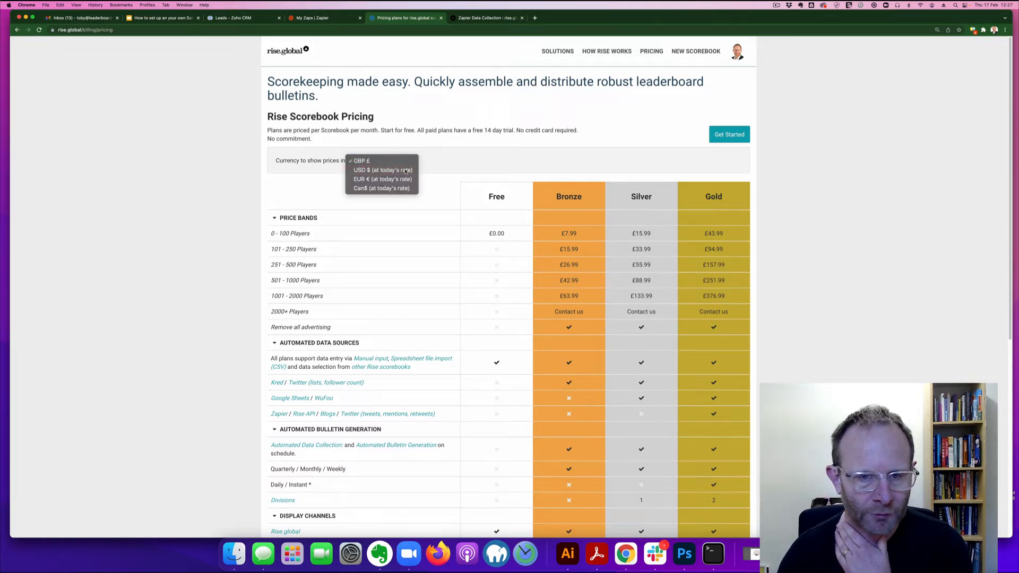
click(405, 170)
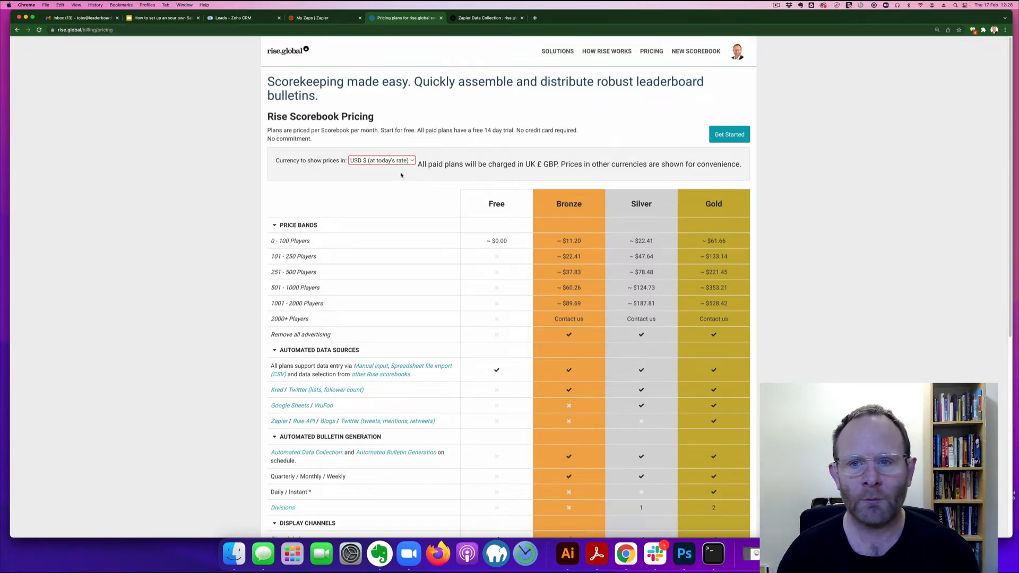
click(687, 52)
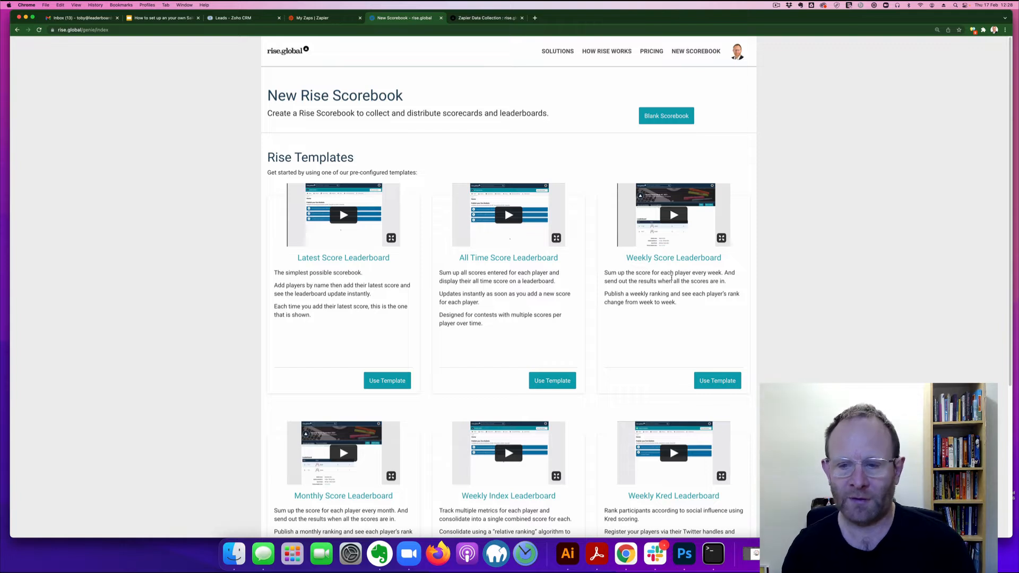
Step: Create the Weekly Score scorebook from the Weekly Score Leaderboard template
click(714, 381)
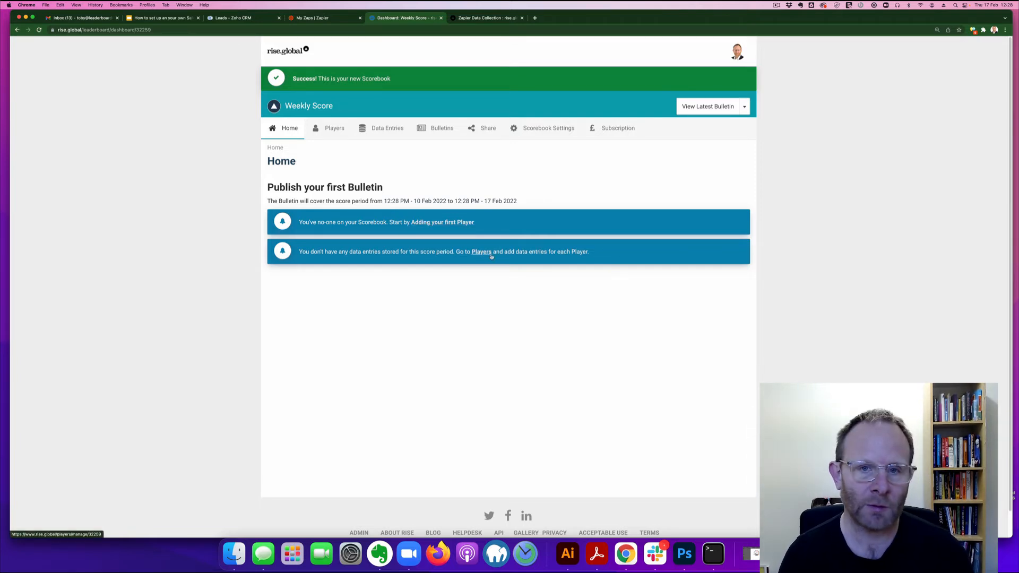
drag(334, 129, 335, 134)
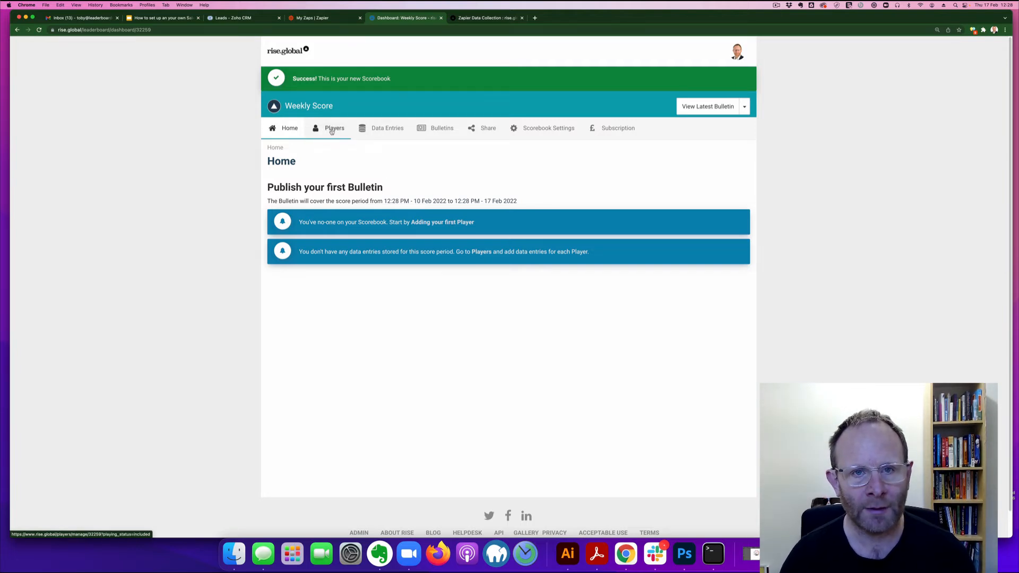
Step: Open the player list and start a new player entry, then clear the typed last name
click(335, 130)
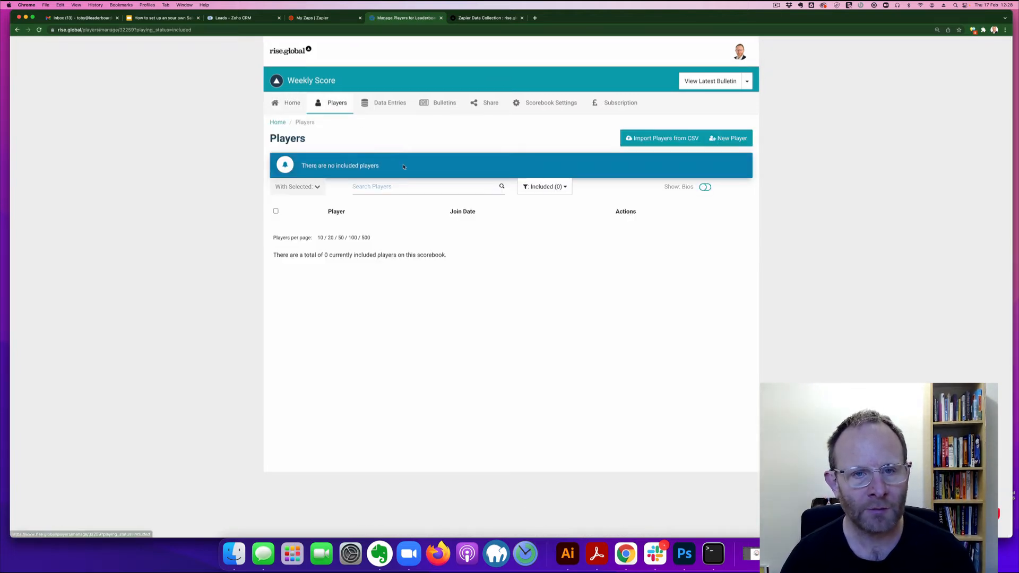
click(731, 141)
click(372, 201)
text(Hay)
key(BackSpace)
key(BackSpace)
key(BackSpace)
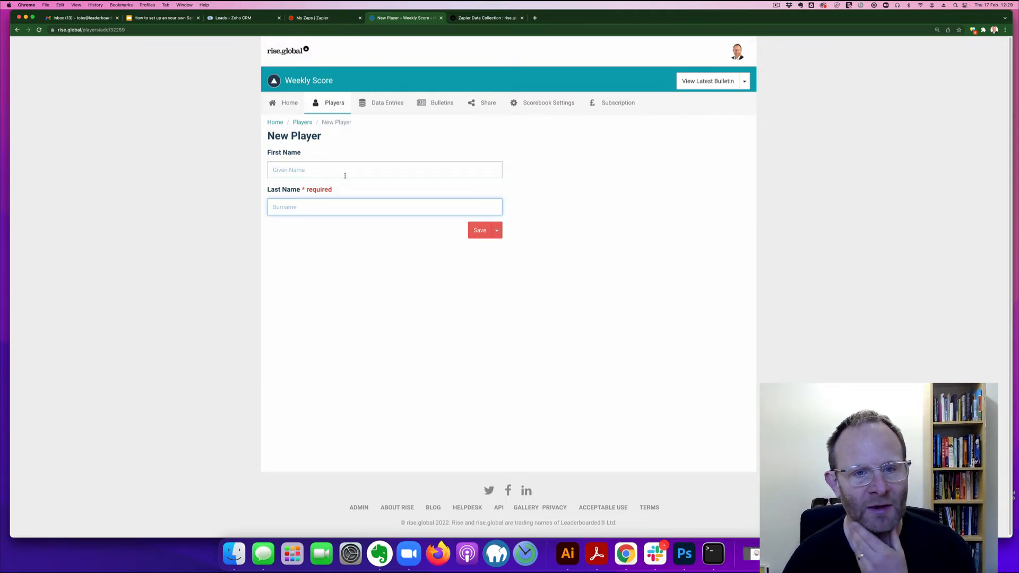
Step: Save the player source as Manual Entry with Email Address as the unique player identifier
click(530, 113)
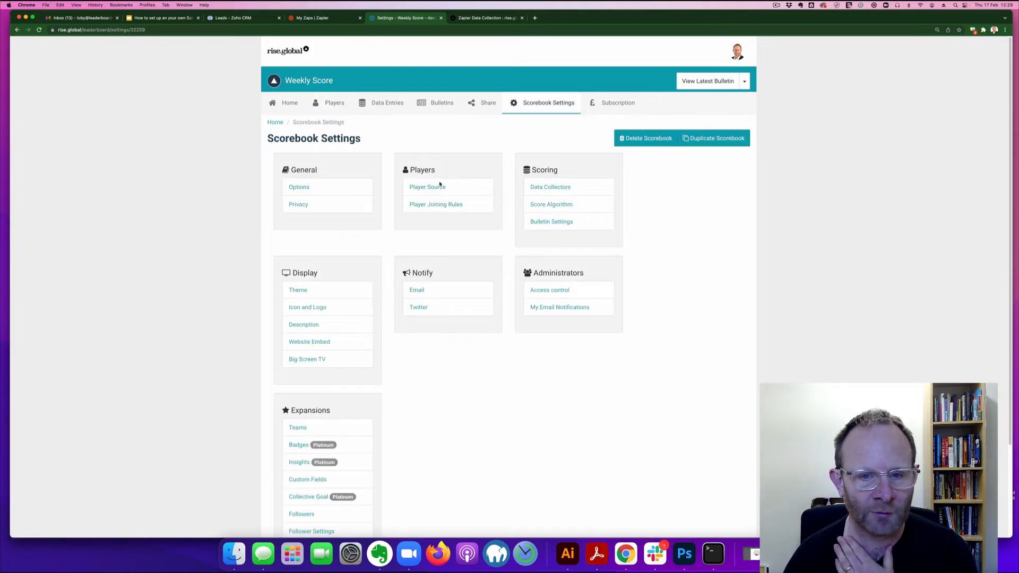
click(451, 185)
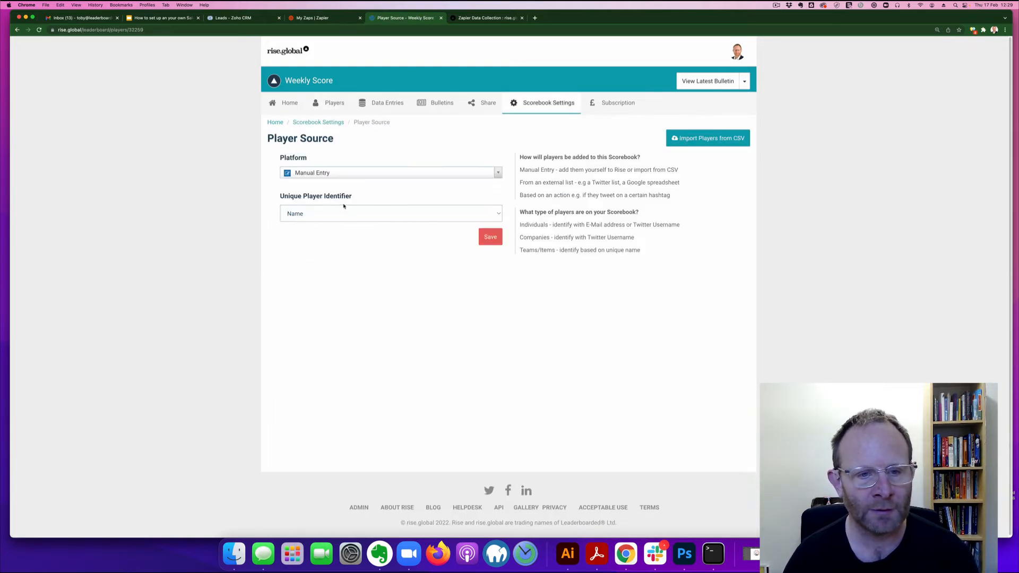
click(324, 213)
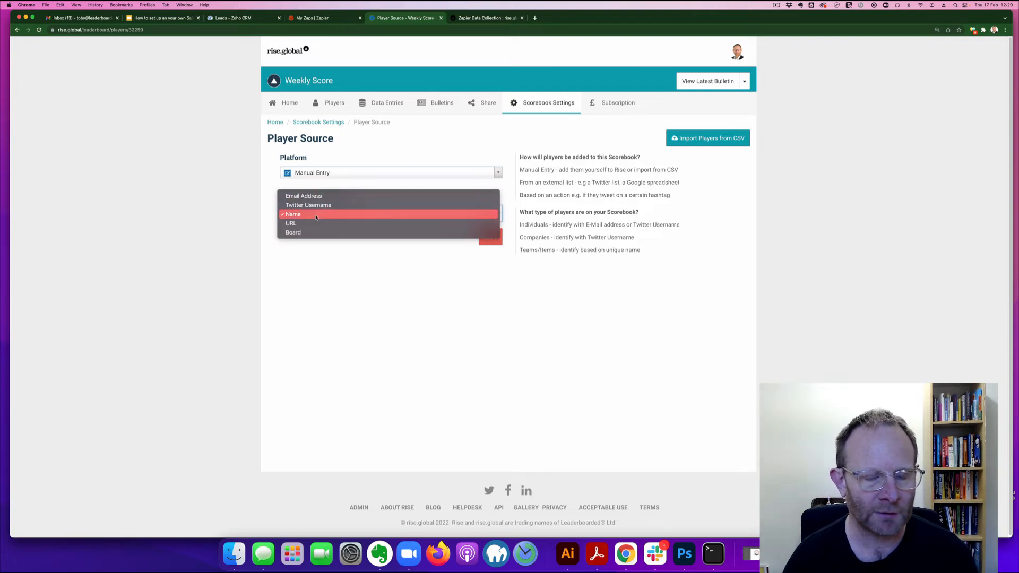
click(313, 199)
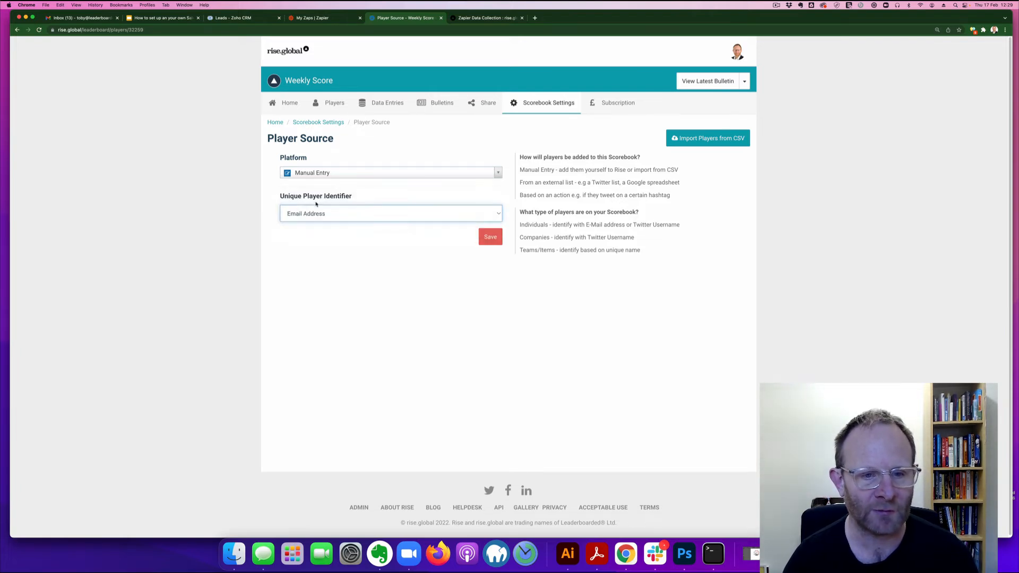
click(490, 236)
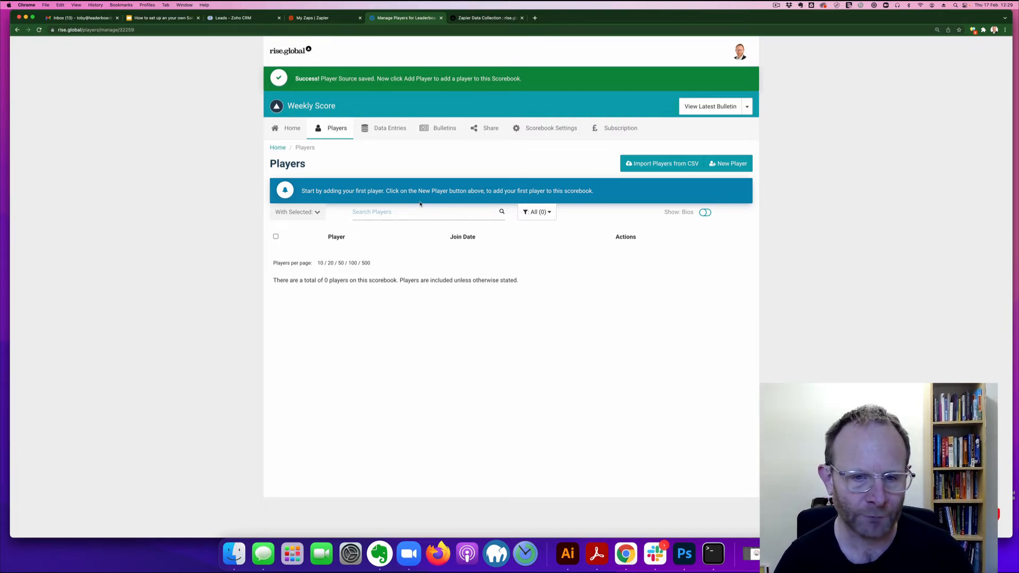
Step: Add a first player by entering their e-mail address
click(728, 163)
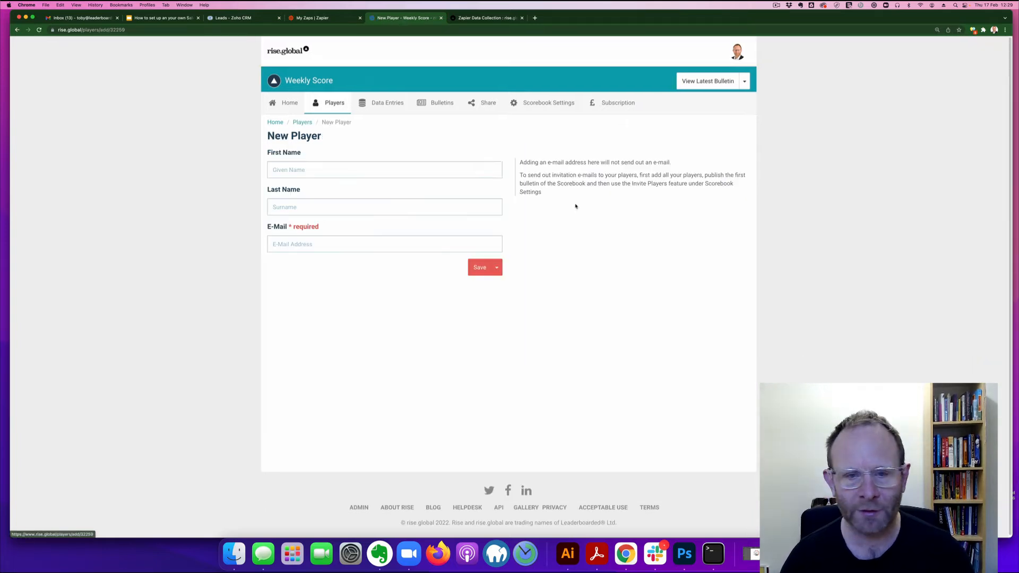
click(325, 238)
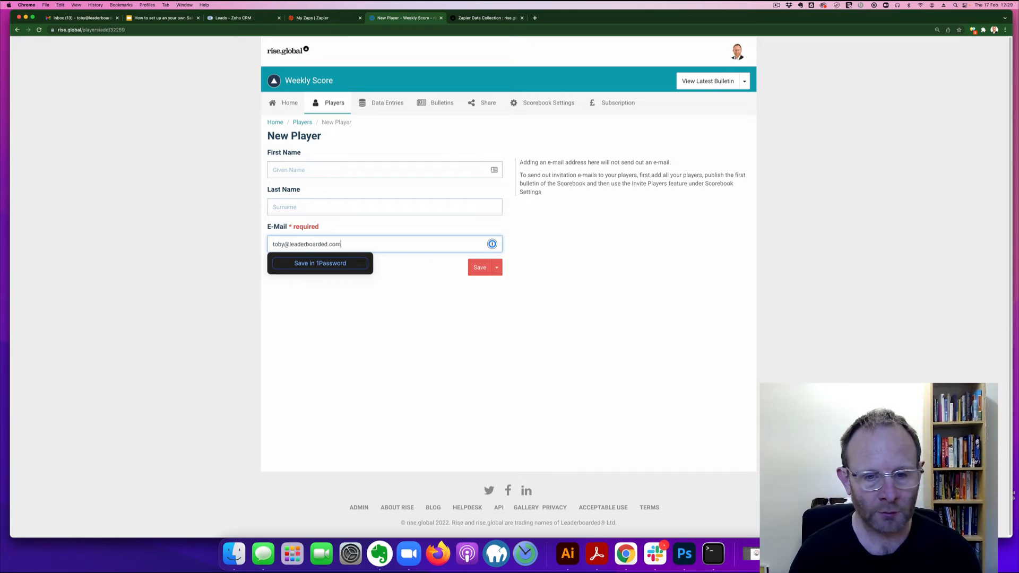
click(479, 267)
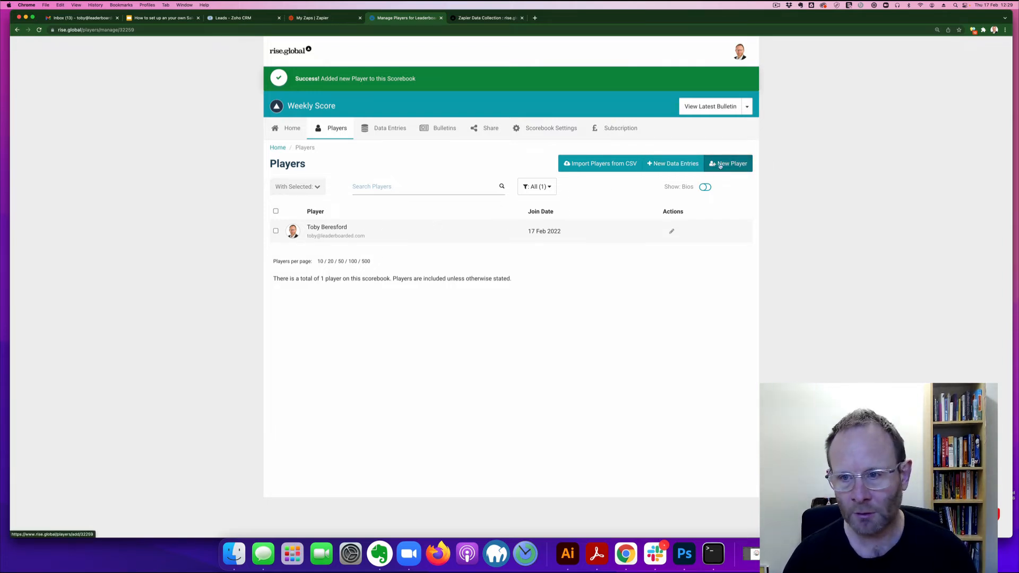
Step: Add a second player by e-mail address, then open the Data Entries page
click(366, 243)
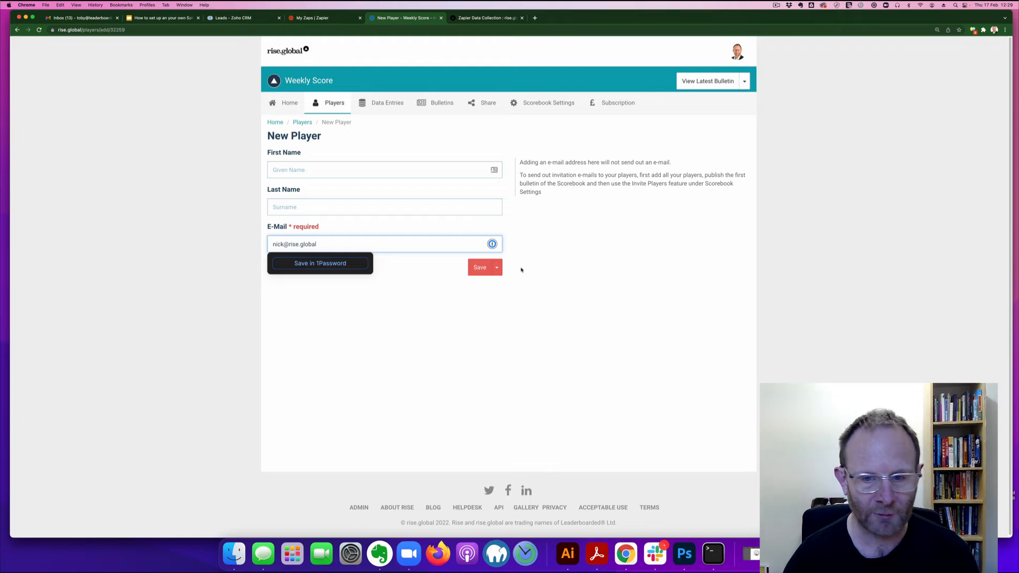
click(480, 267)
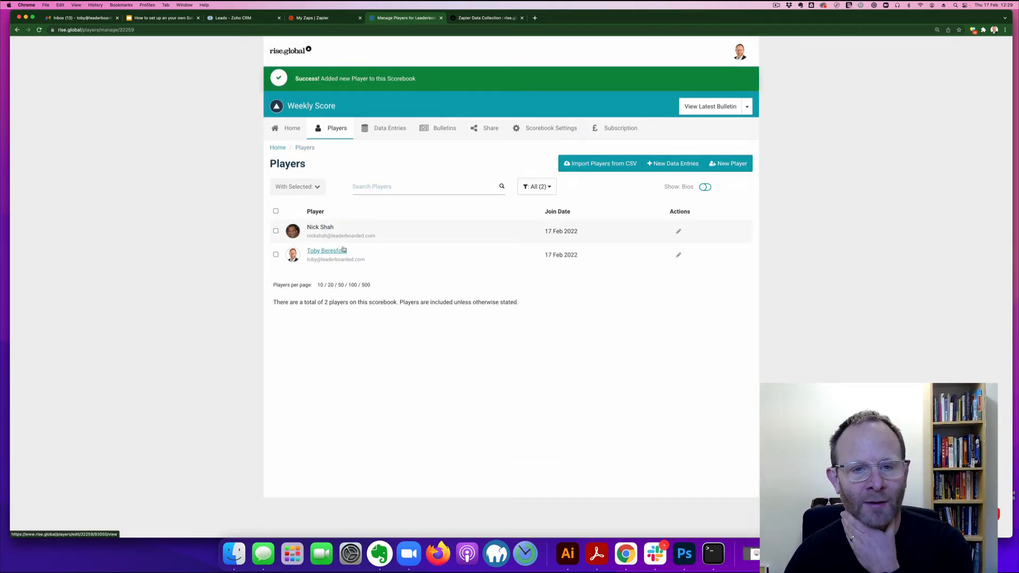
click(386, 130)
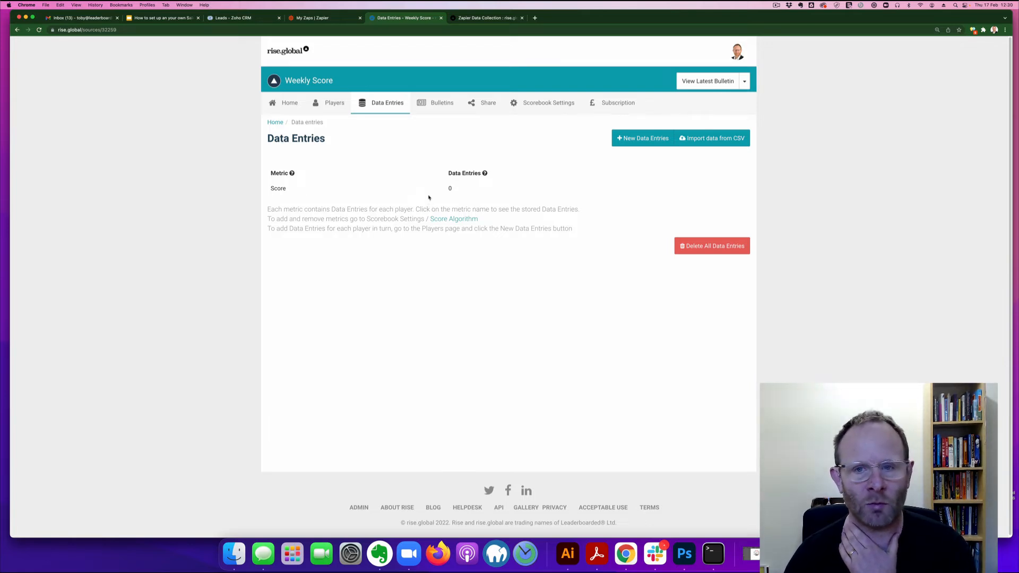
Step: Rename the Score metric to Leads, described as 'Number of leads added to the Zoho CRM'
click(547, 102)
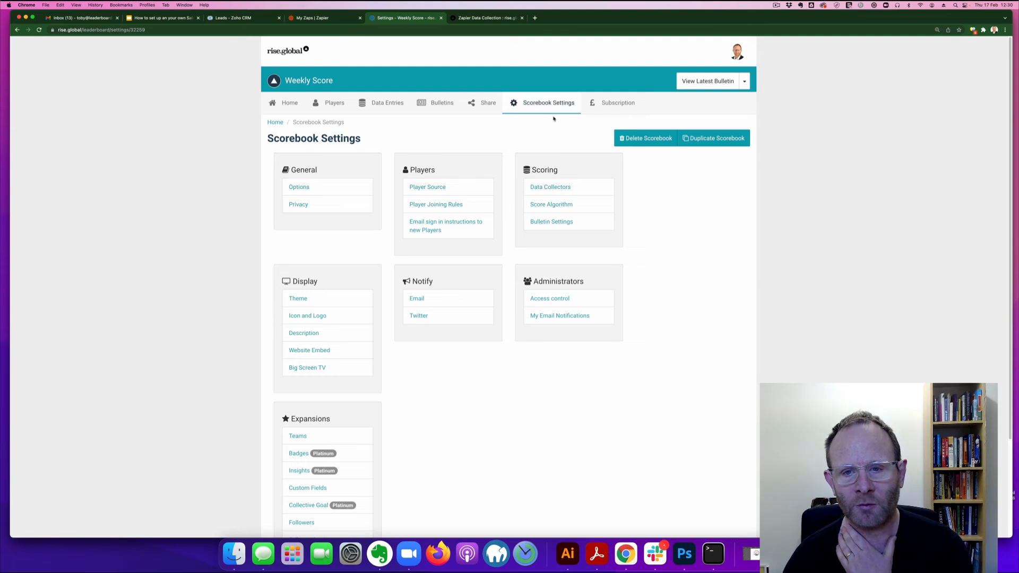
click(553, 206)
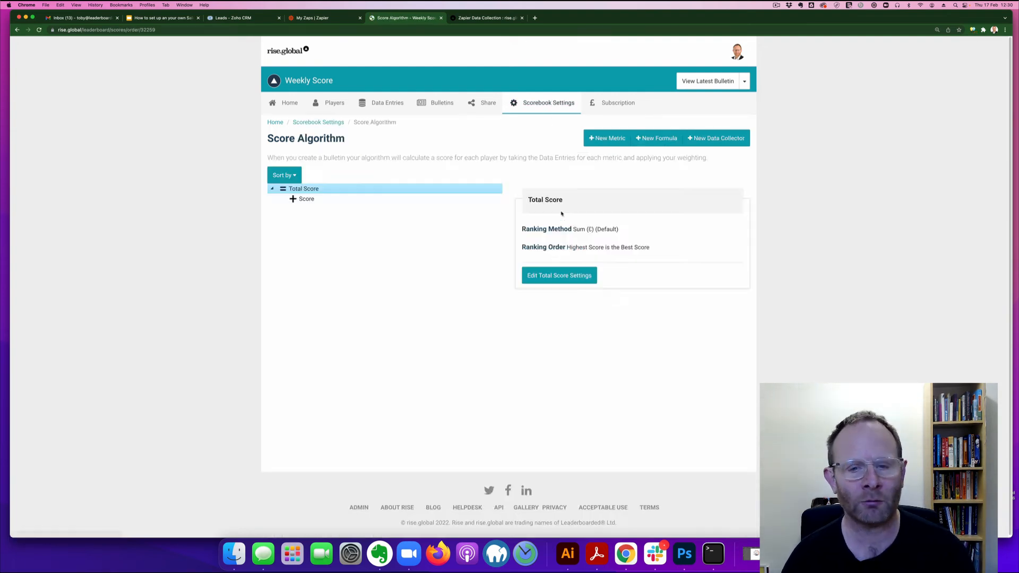
click(334, 201)
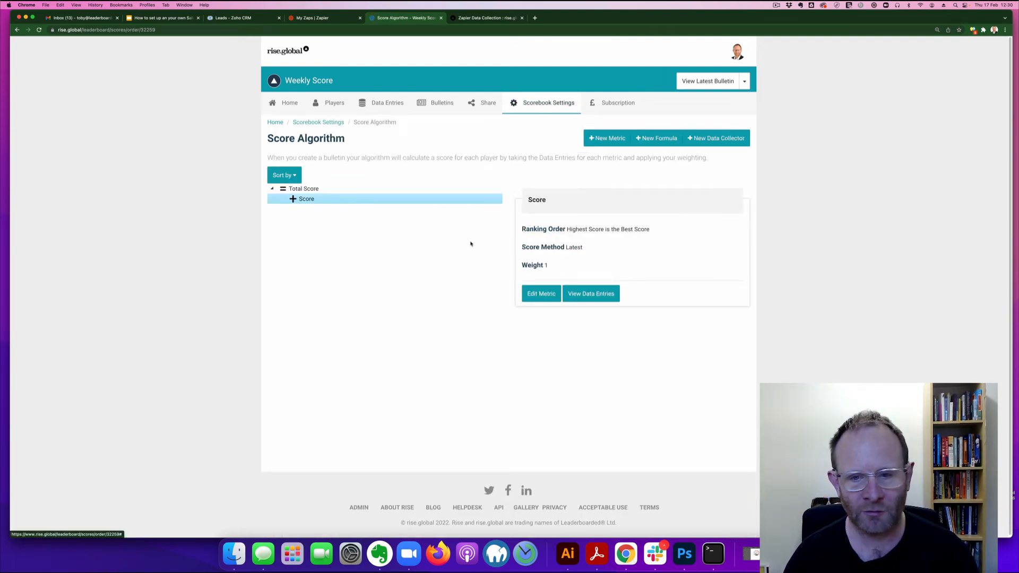
drag(540, 295, 474, 280)
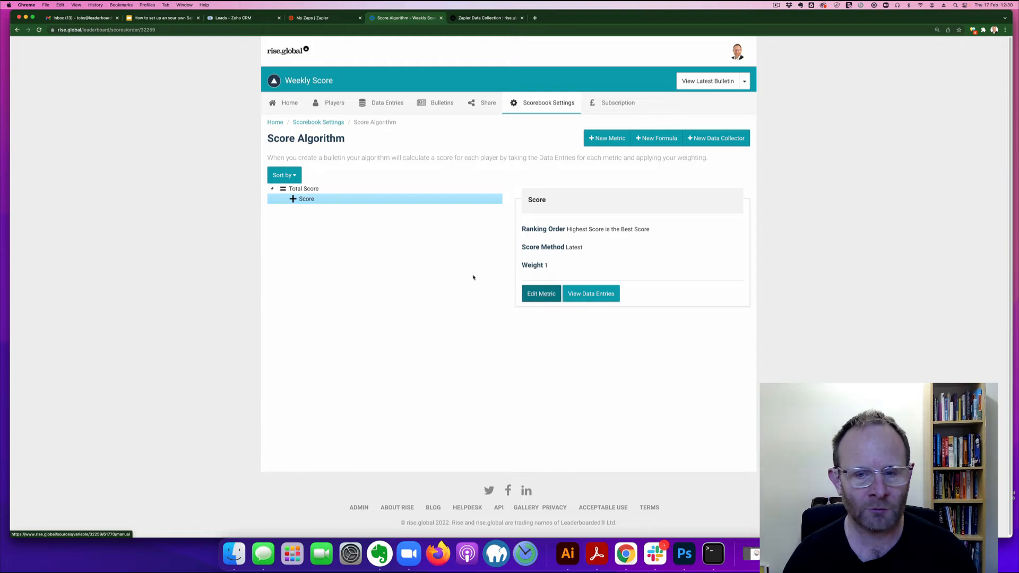
click(541, 294)
drag(305, 226, 261, 226)
text(Leads)
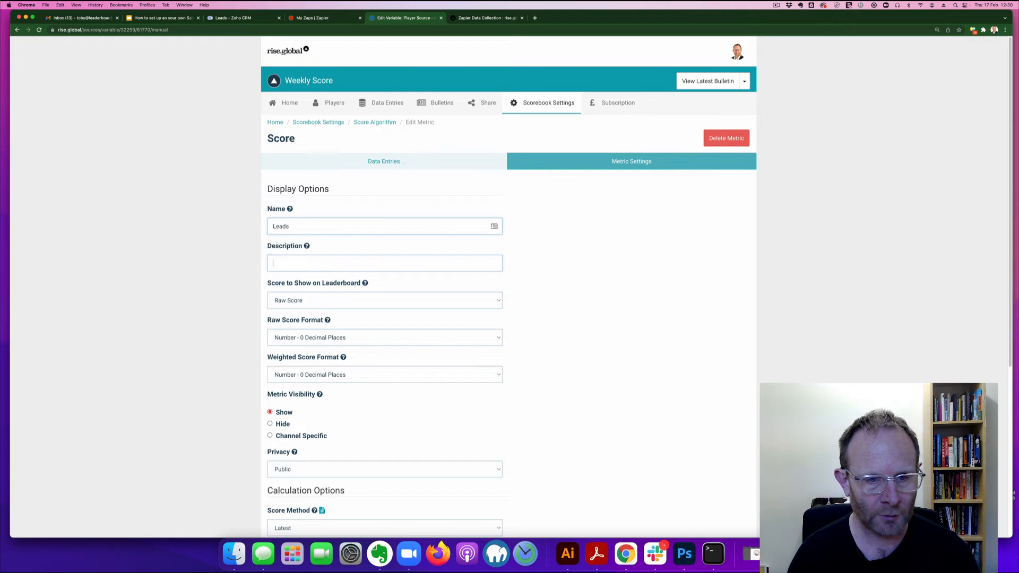
key(Tab)
text(Number of le)
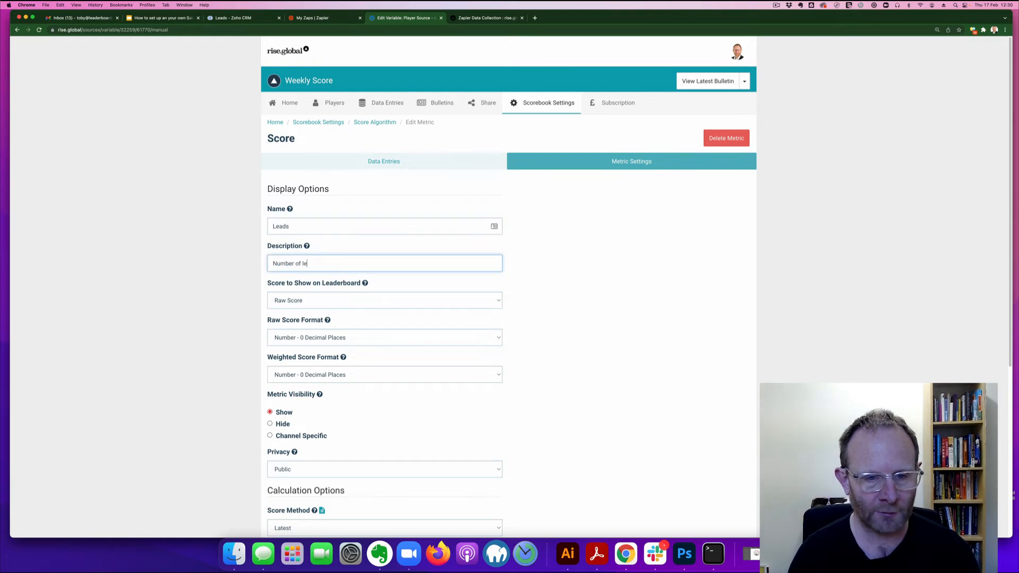
text(ads added )
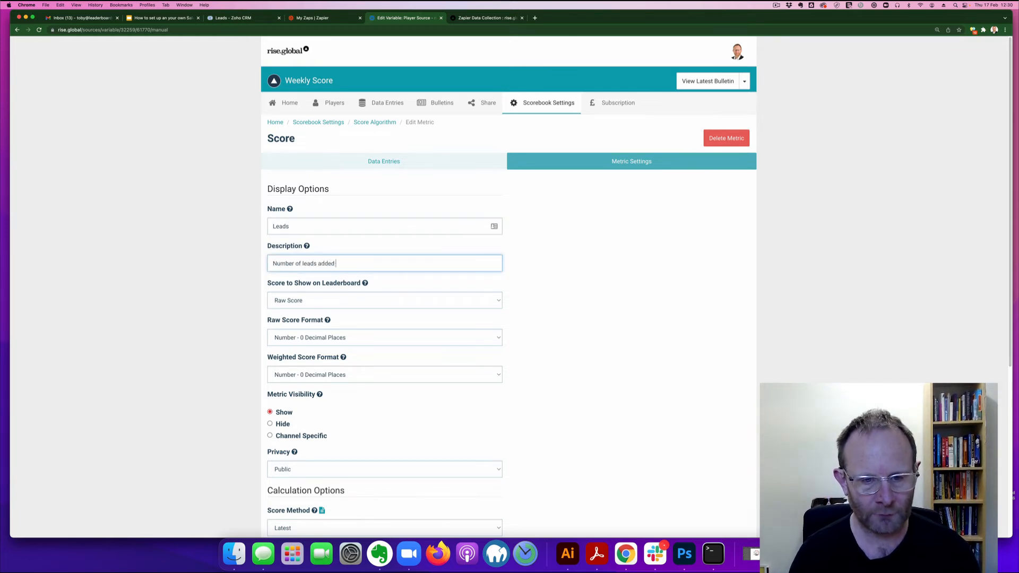
text(to the Zoho CRM)
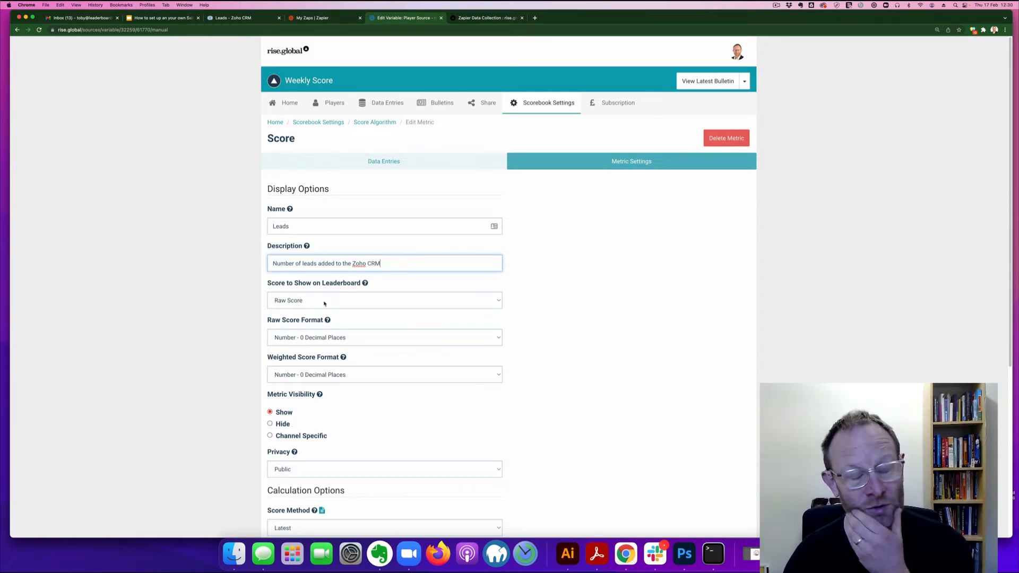
Step: Keep Leads visible at 0 decimals, set its Score Method to Sum, save, and open Total Score settings
scroll(355, 348, down, 1)
scroll(355, 349, down, 3)
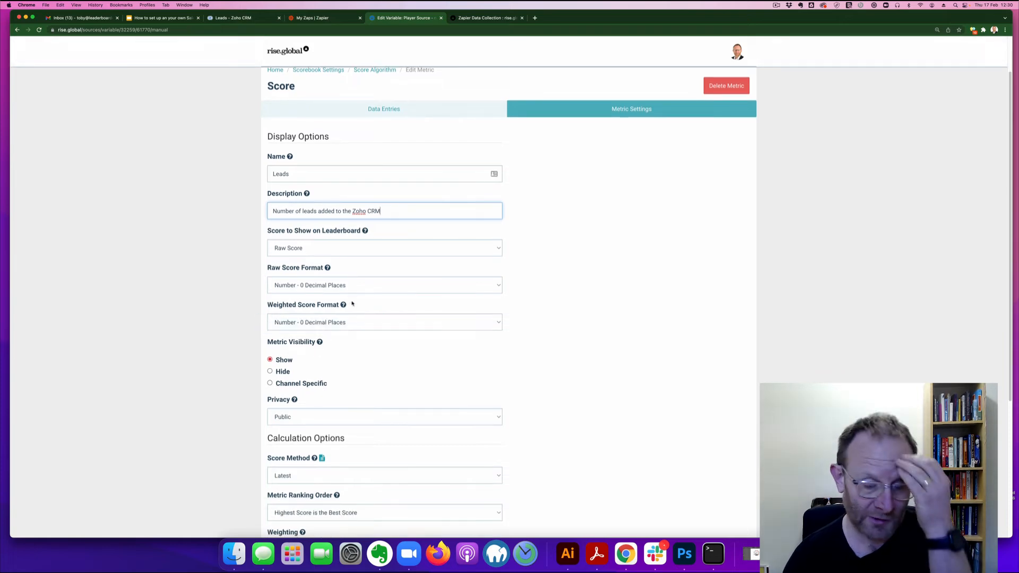
click(359, 286)
click(358, 286)
click(455, 375)
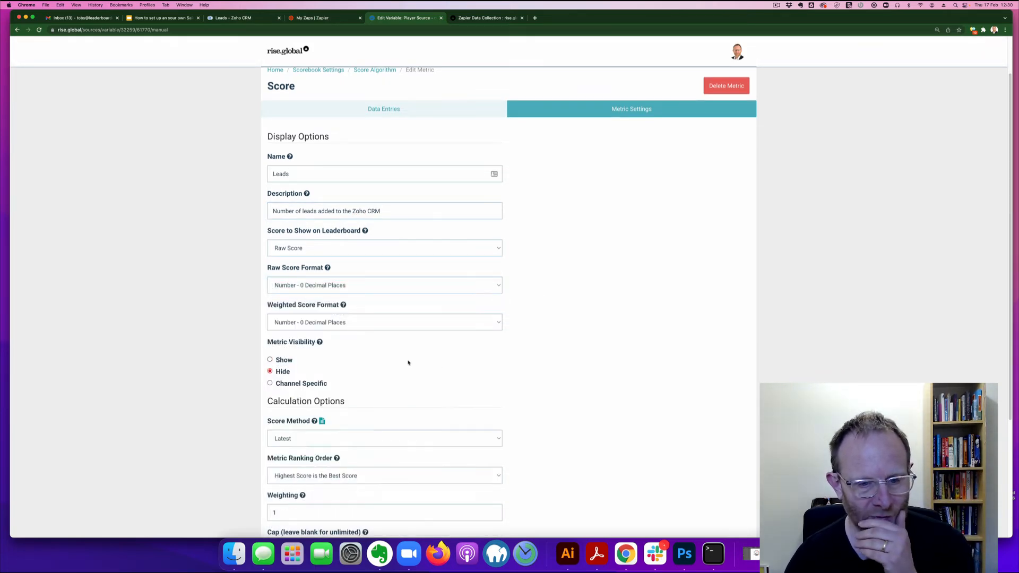
click(344, 363)
scroll(552, 378, down, 4)
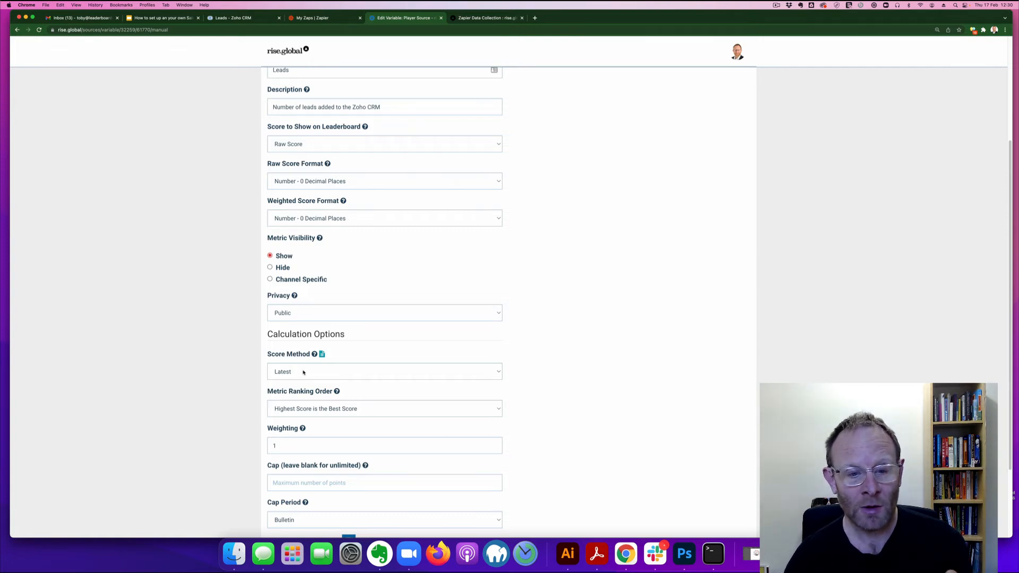
click(304, 372)
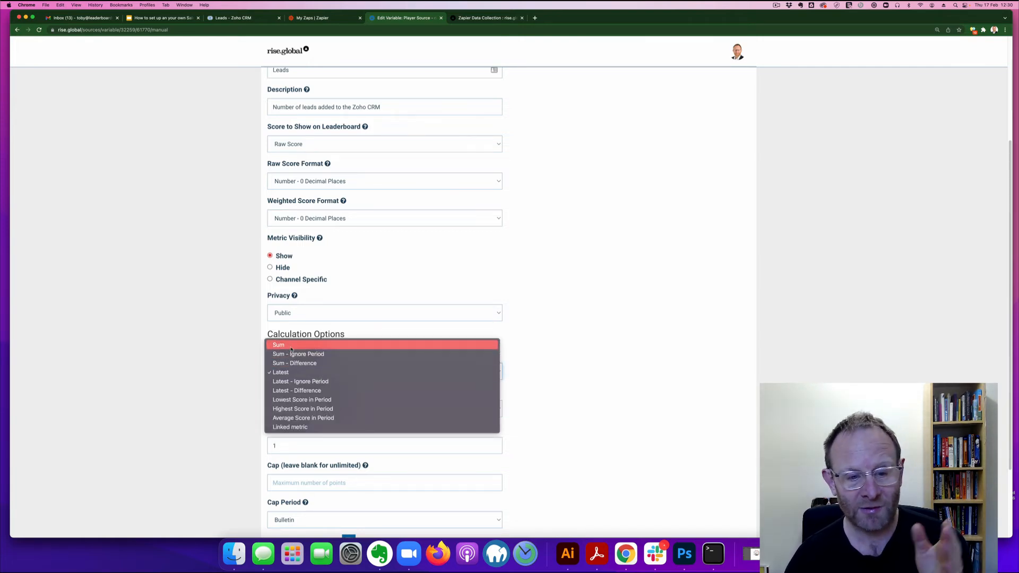
click(294, 348)
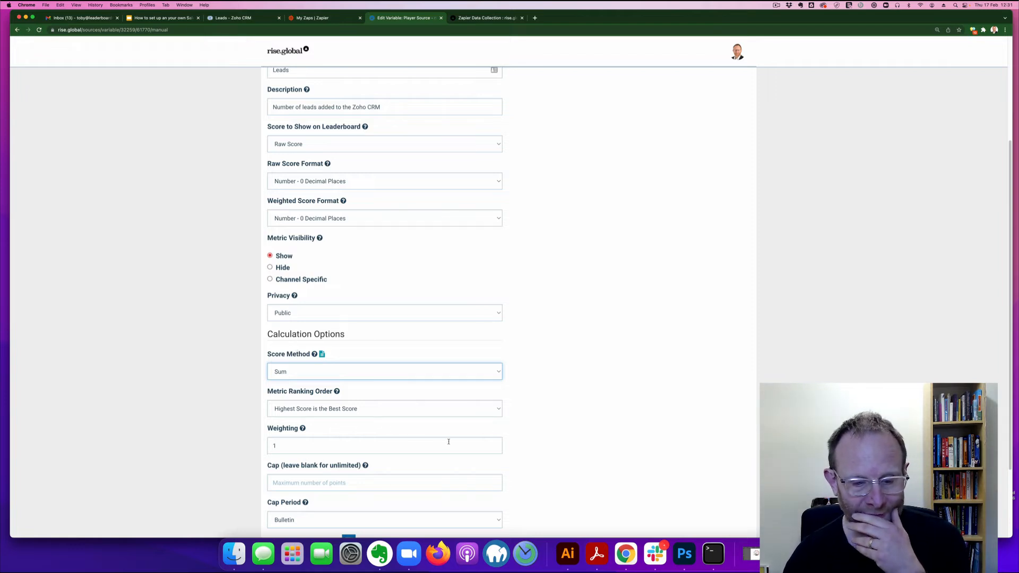
scroll(448, 442, down, 3)
click(487, 489)
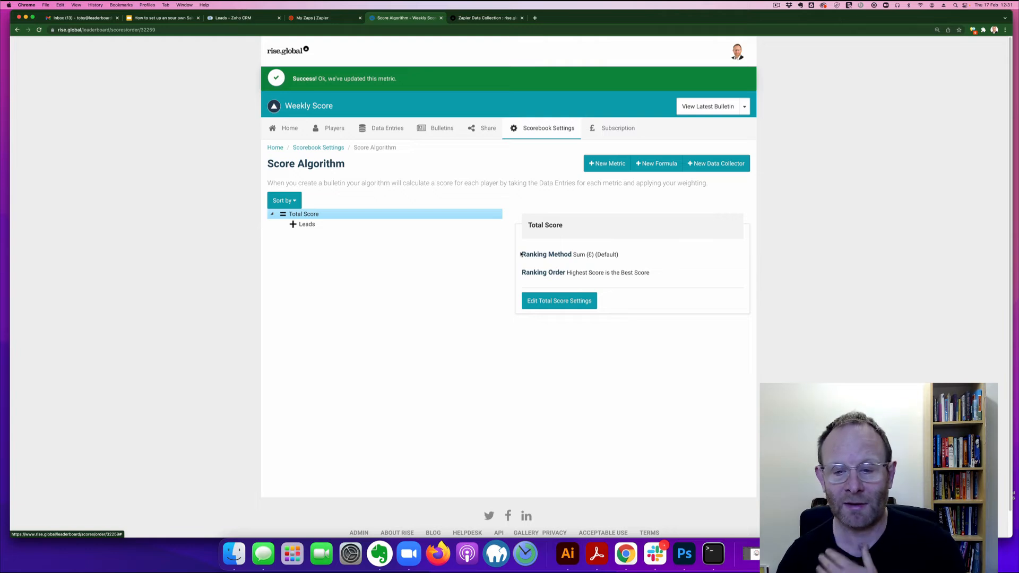
click(557, 302)
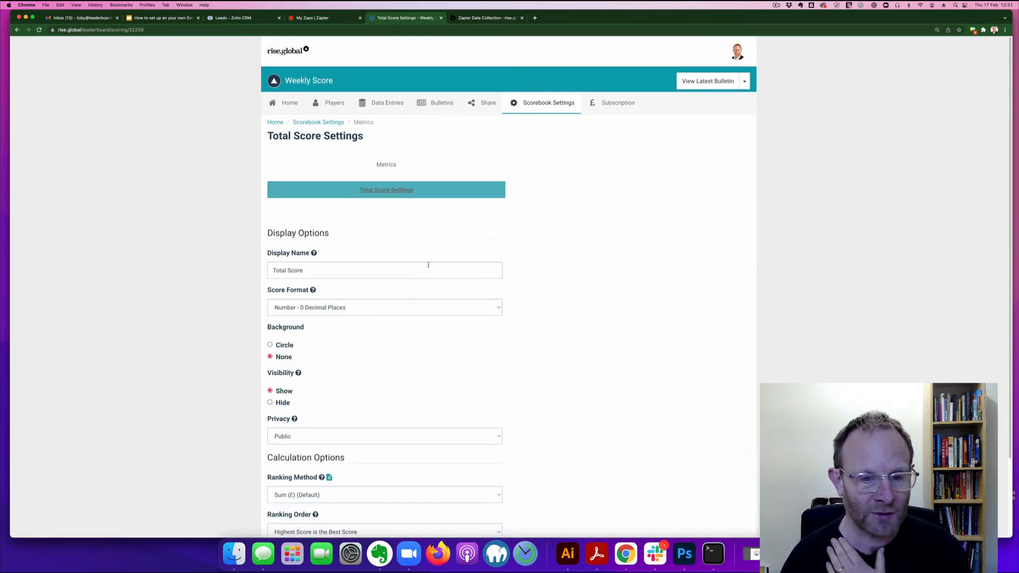
drag(303, 270, 257, 268)
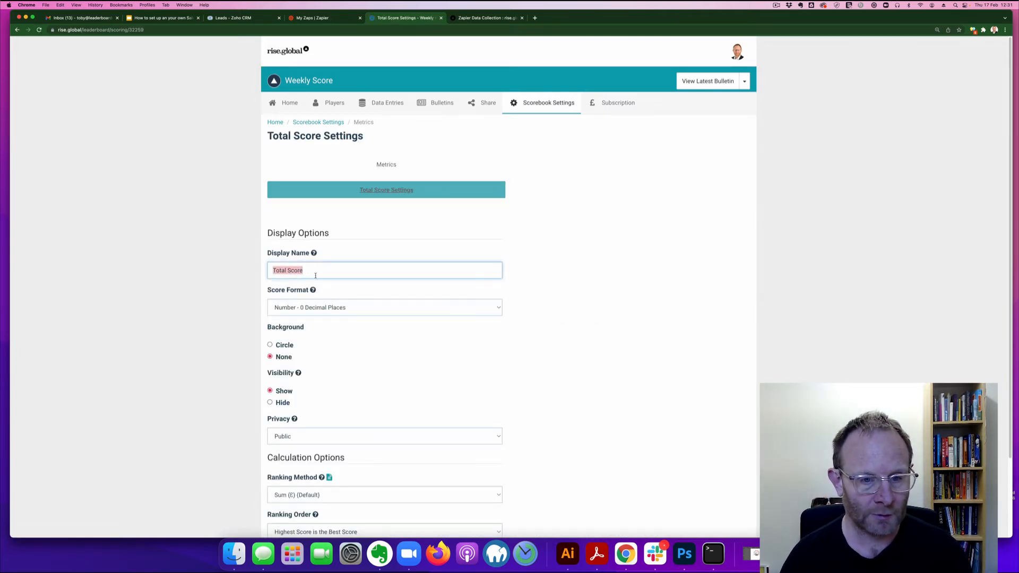
Step: Save the Total Score with Background Circle and Relative ranking (score 1-100 based on rank)
click(289, 347)
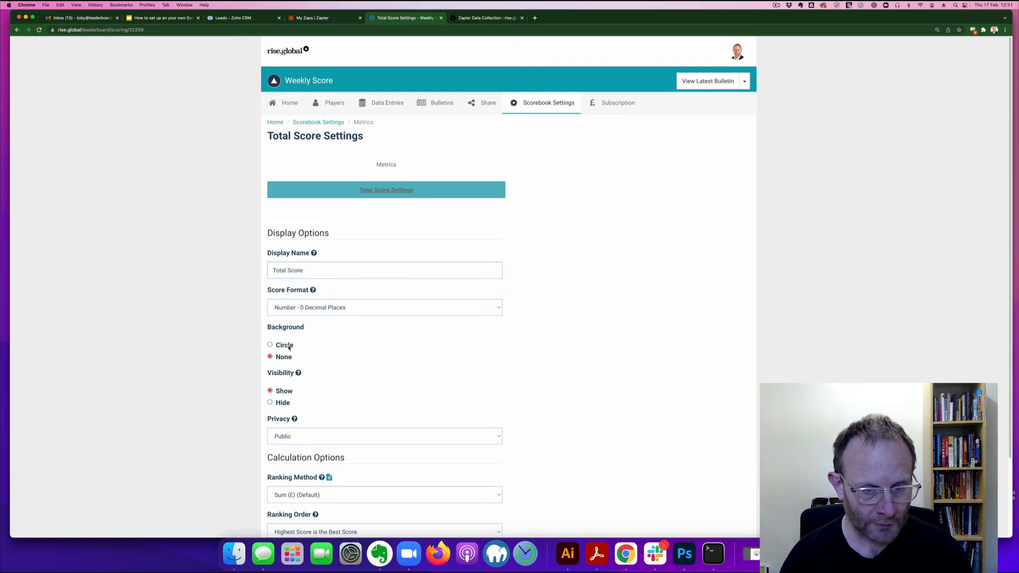
scroll(329, 414, down, 2)
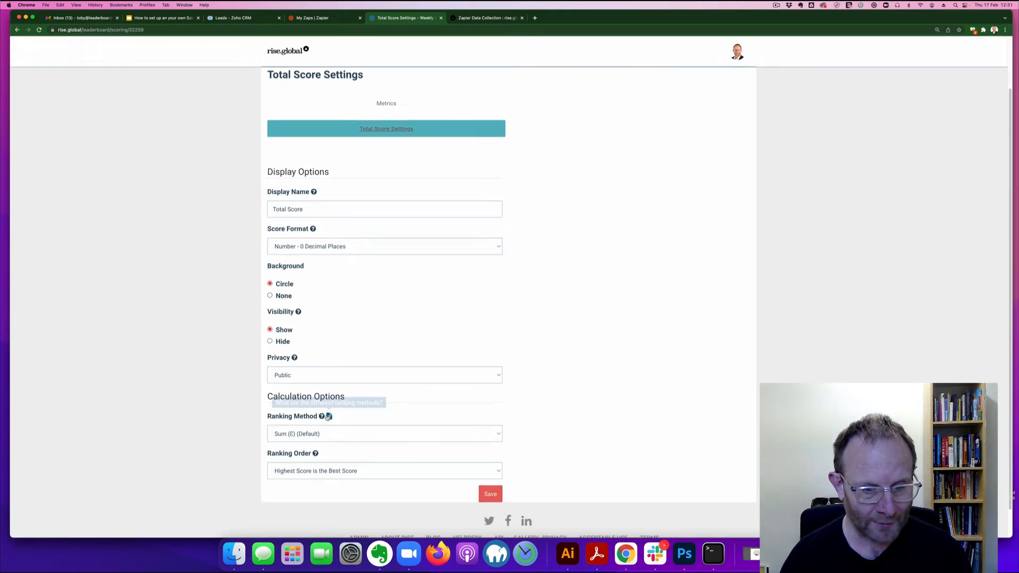
click(329, 435)
click(470, 452)
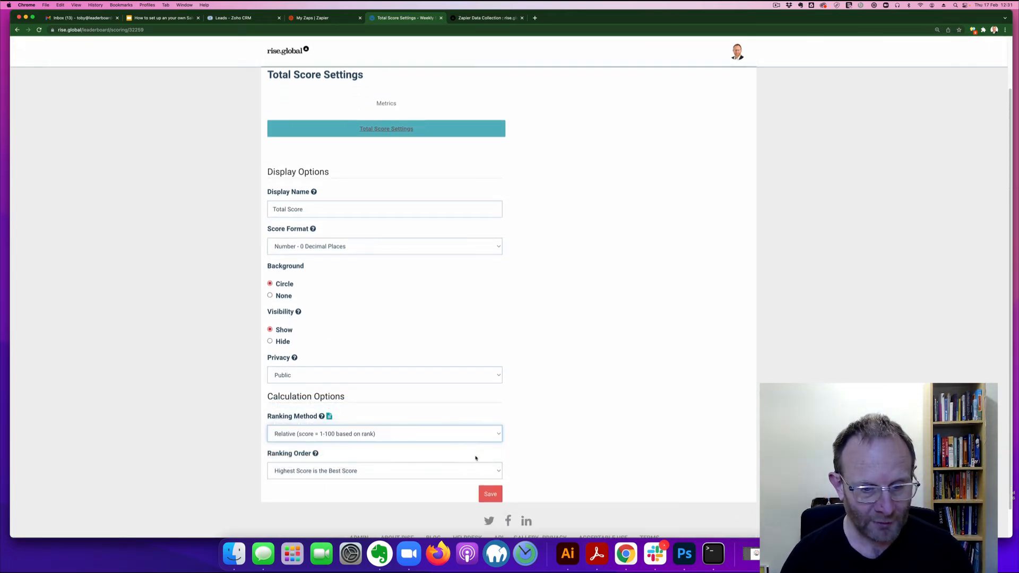
click(491, 494)
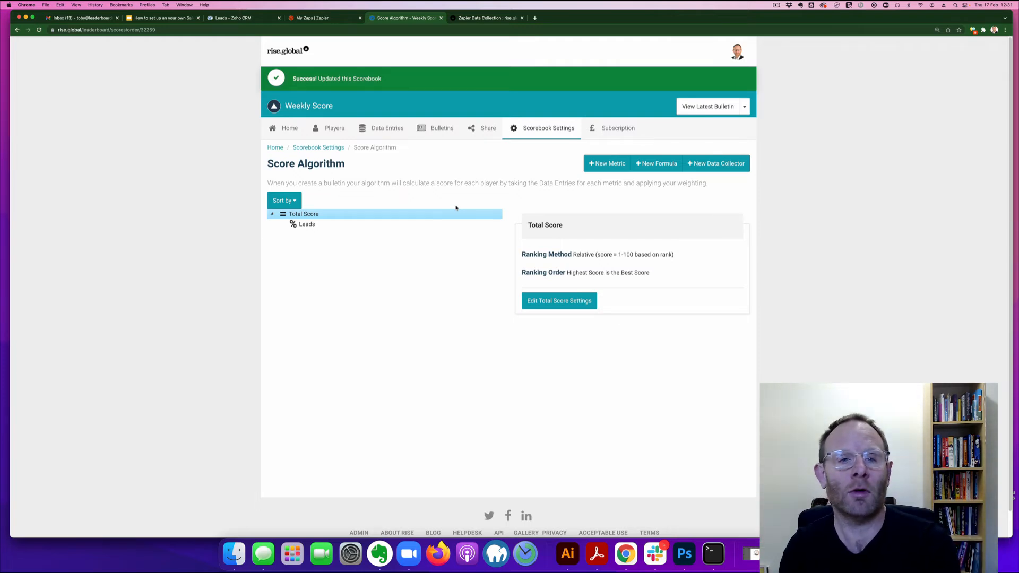
Step: Start a new zap with Zoho CRM as the trigger app and New Lead as the event
click(313, 17)
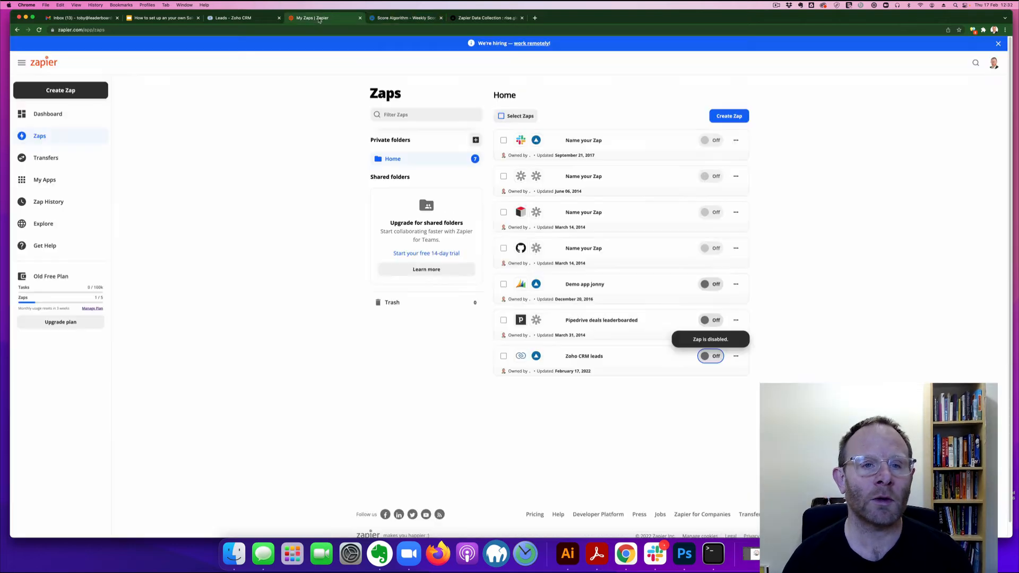
click(736, 120)
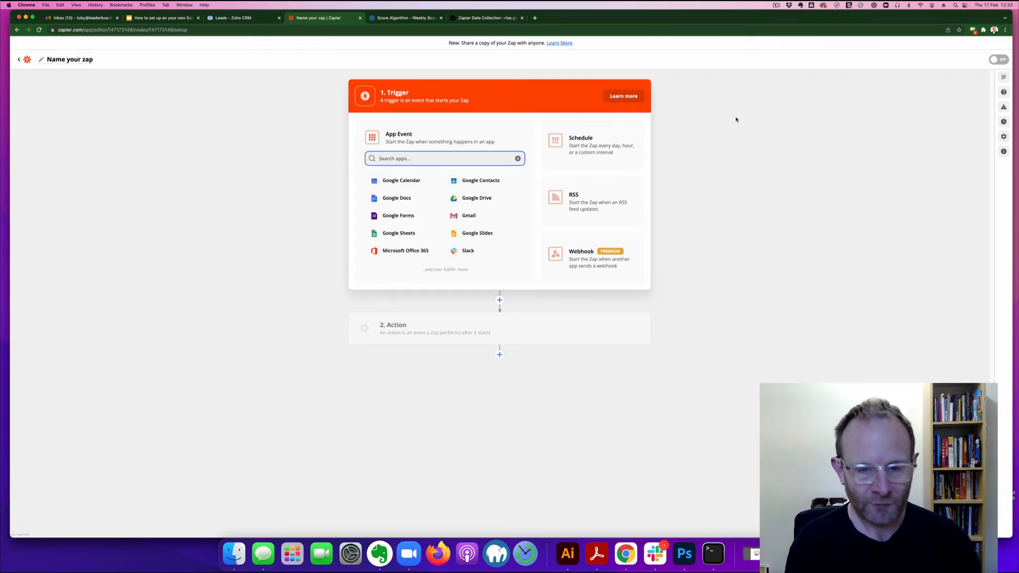
text(zoho)
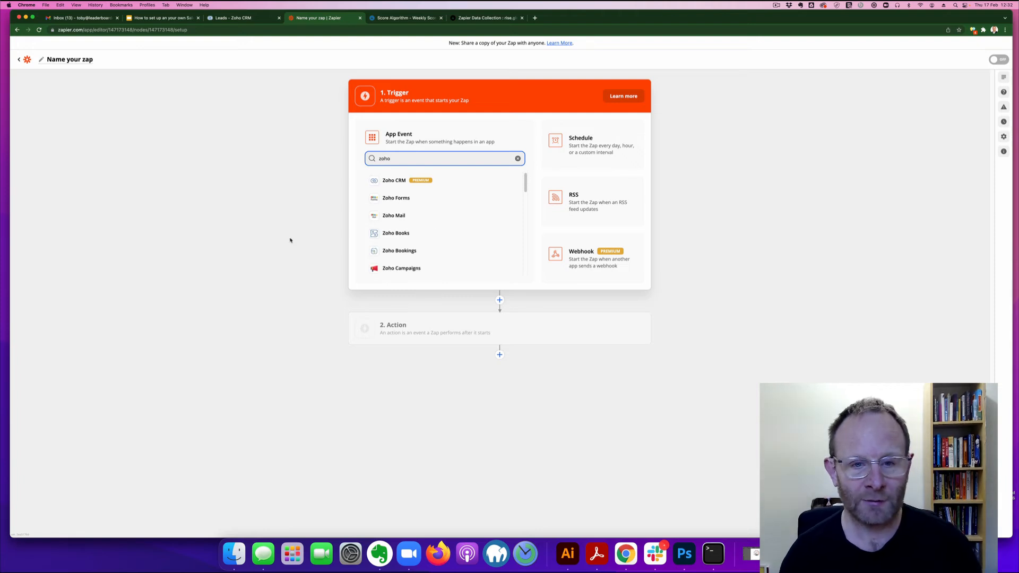
click(389, 183)
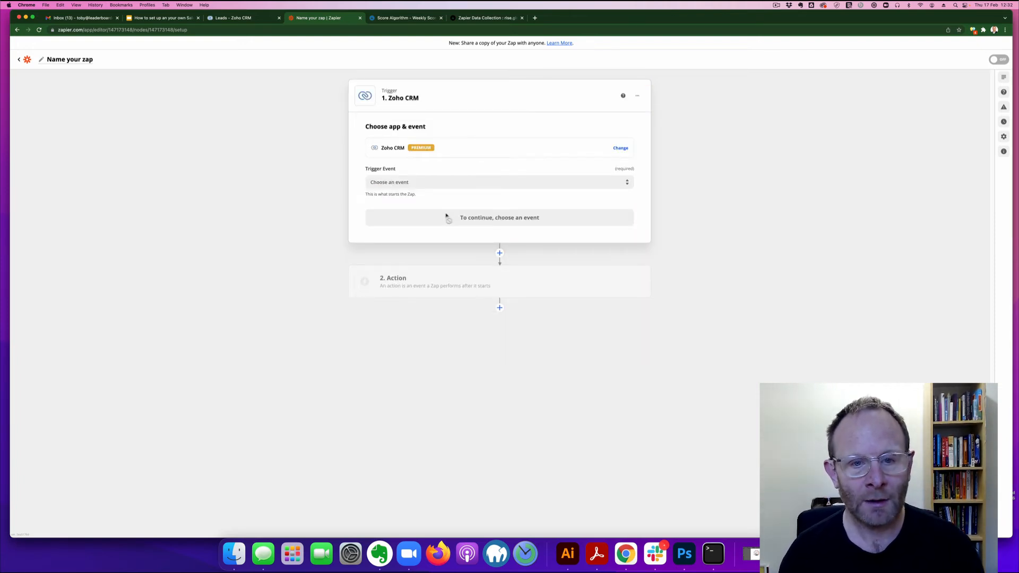
click(519, 182)
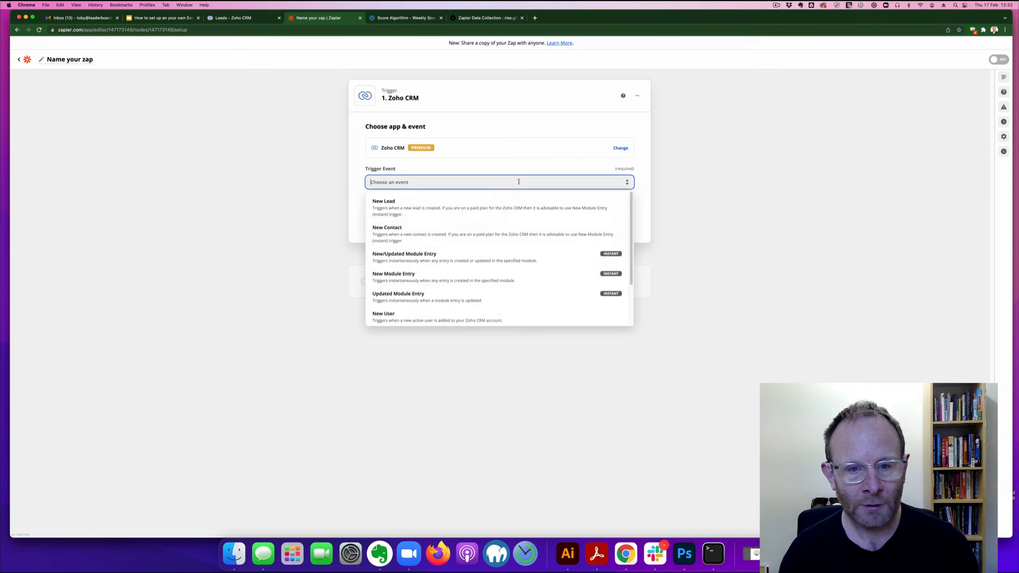
click(475, 211)
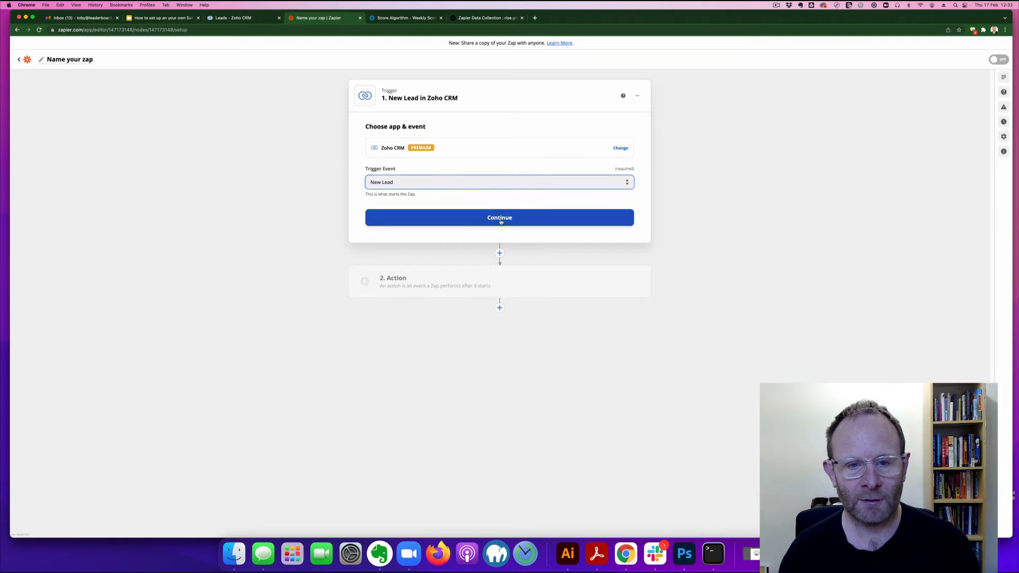
click(509, 216)
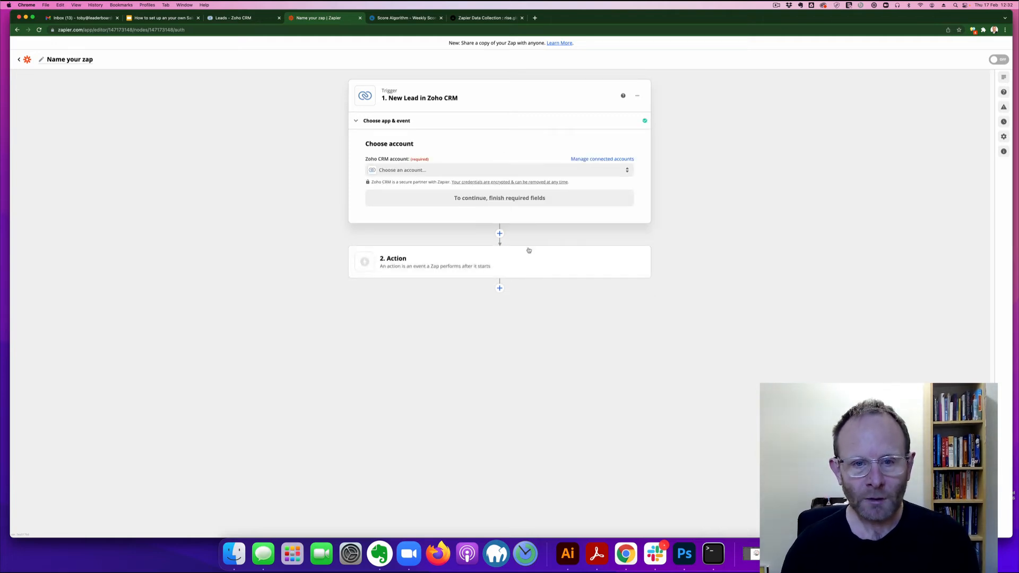
Step: Connect the Zoho CRM account and test the trigger to fetch a sample lead
click(519, 170)
click(485, 226)
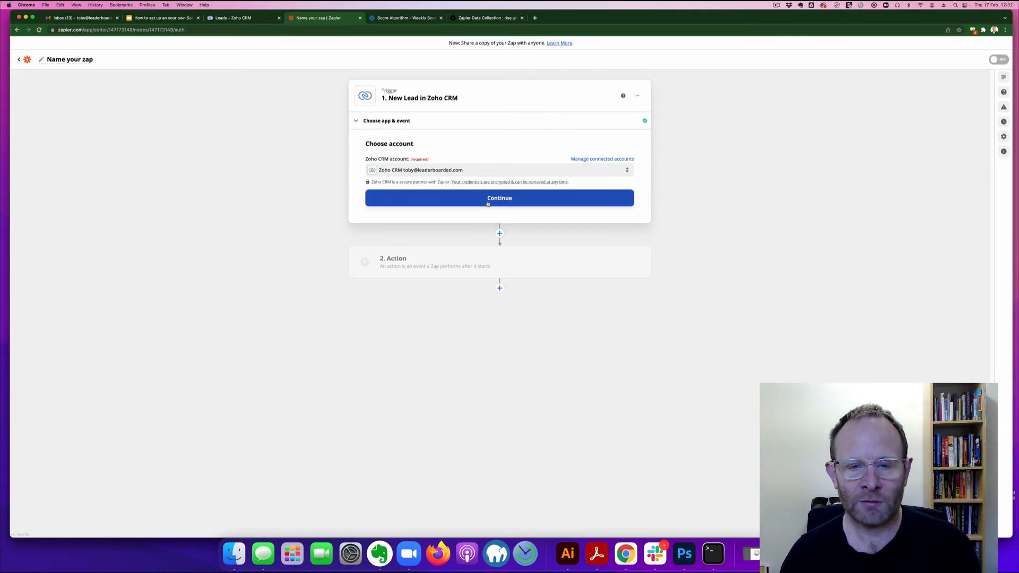
click(489, 202)
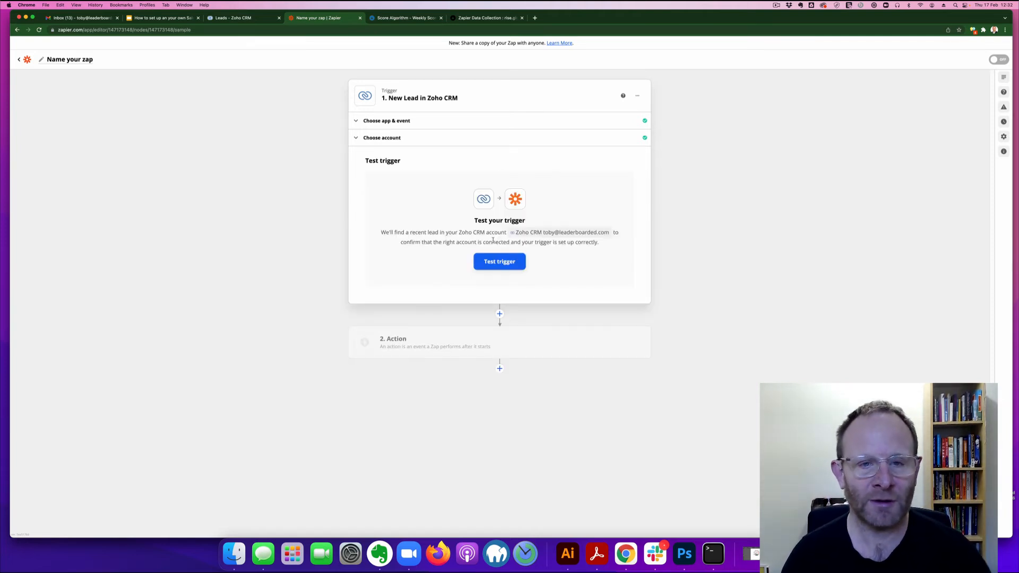
click(507, 262)
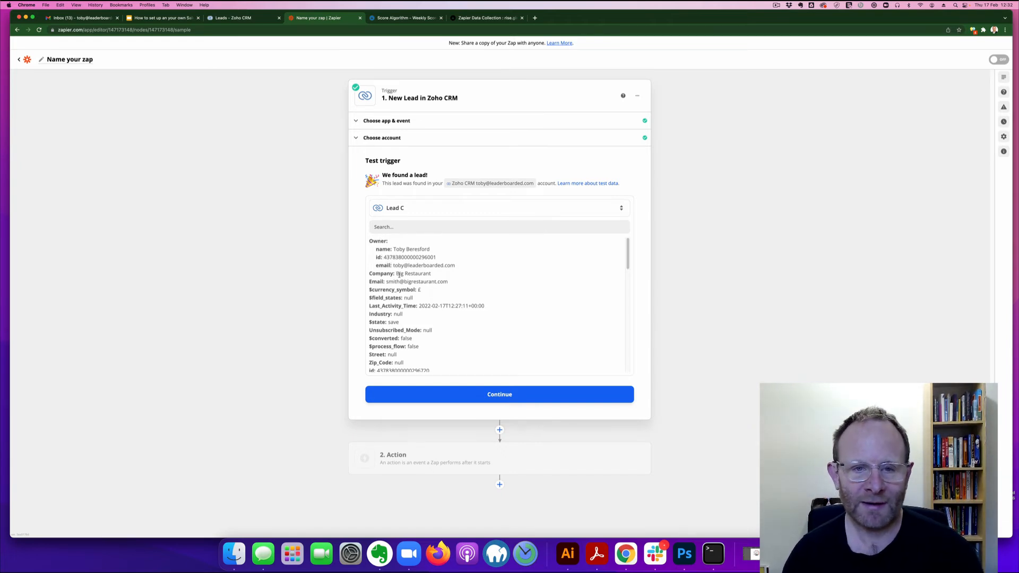
click(498, 393)
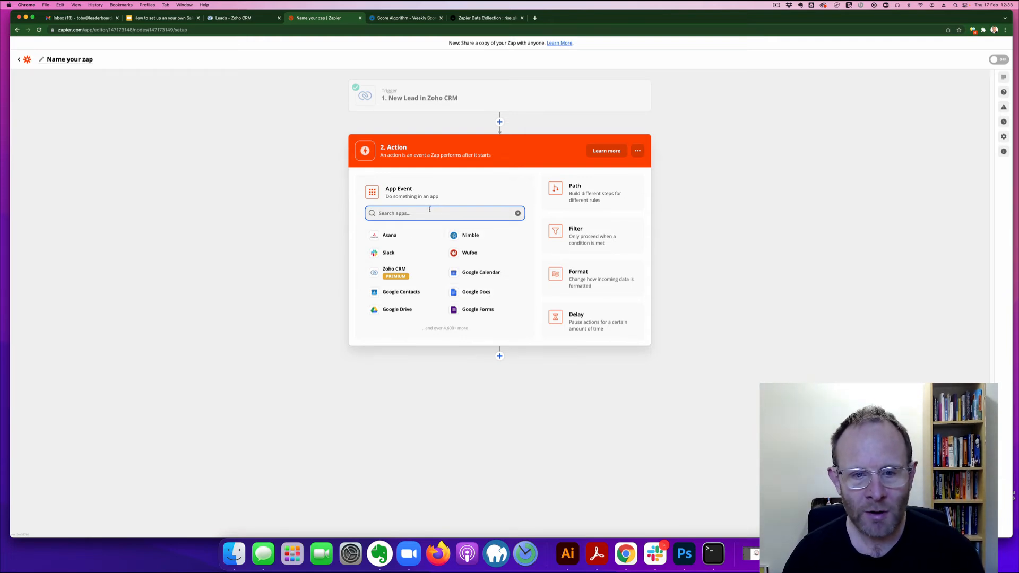
Step: Search the helpdesk for 'zapier', read Zapier Data Collection, then return to the Score Algorithm page
click(487, 18)
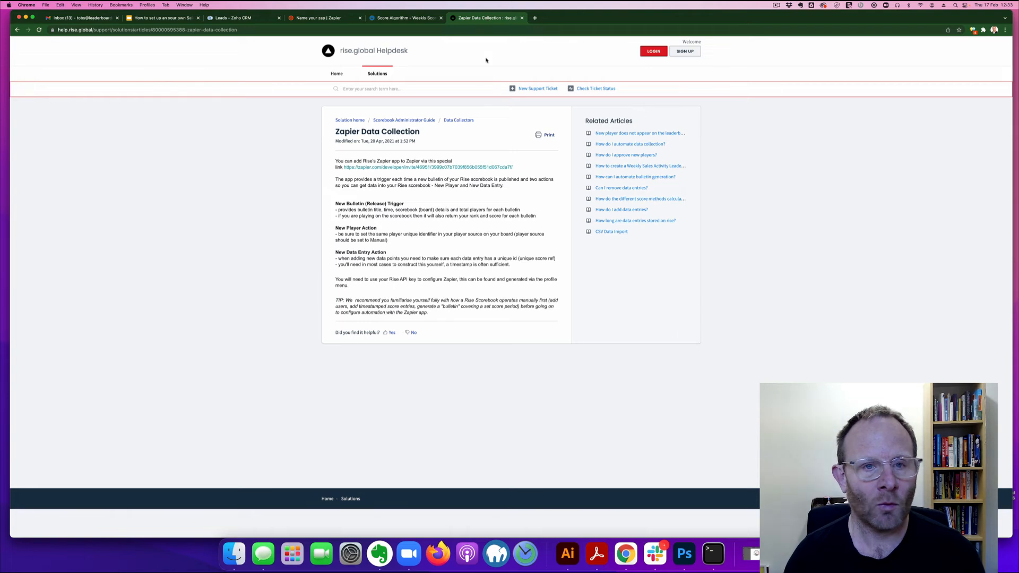
click(385, 88)
text(zapier)
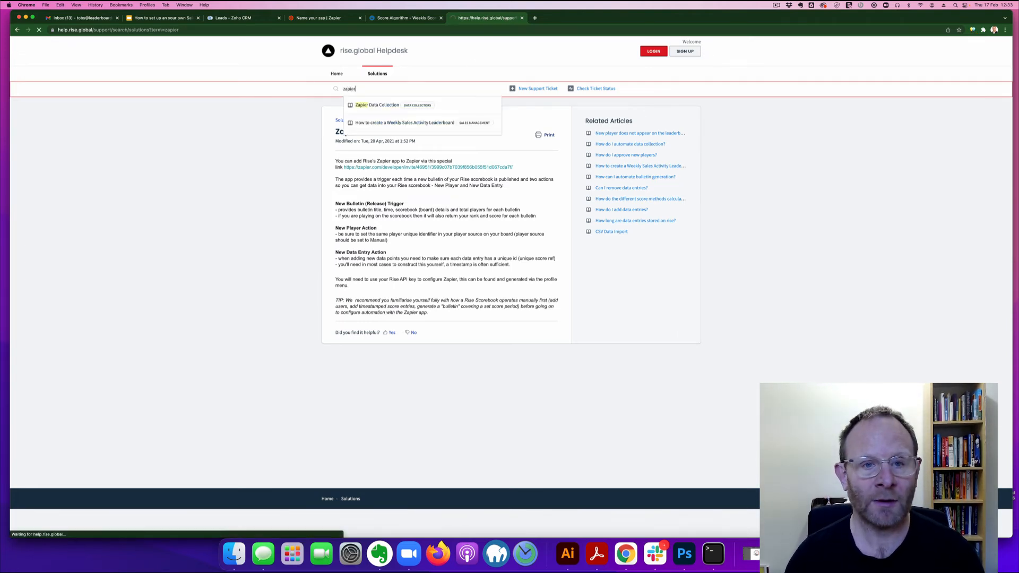
key(Return)
click(383, 150)
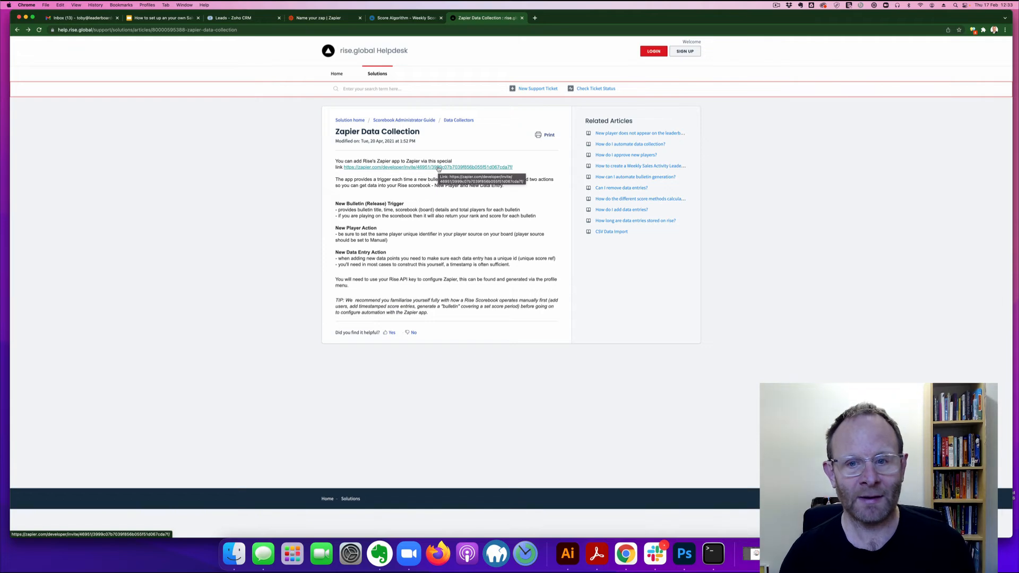
click(405, 18)
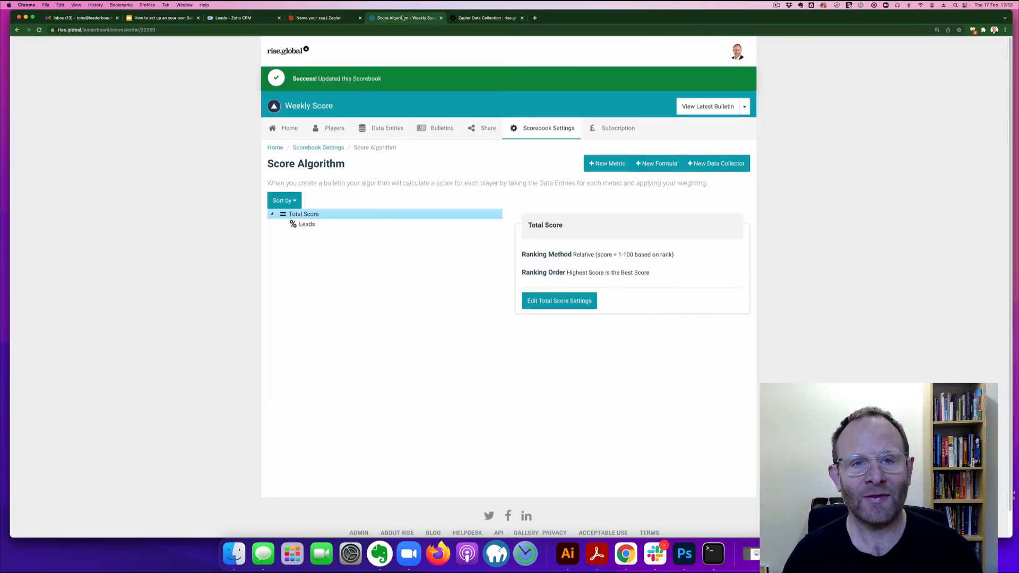
Step: Choose Rise.global as the action app with New Data Entry as the action event
click(301, 19)
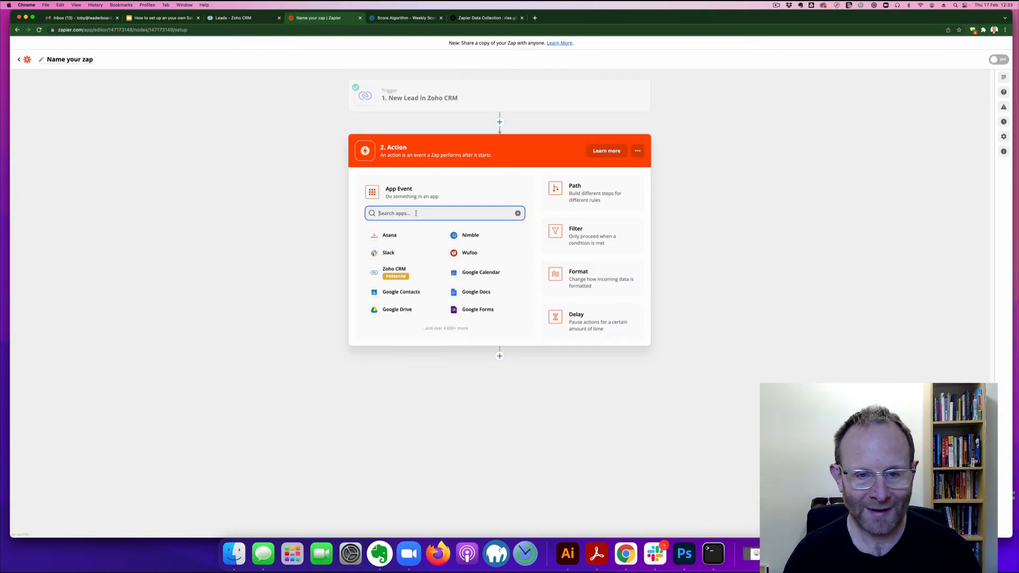
text(rise.global)
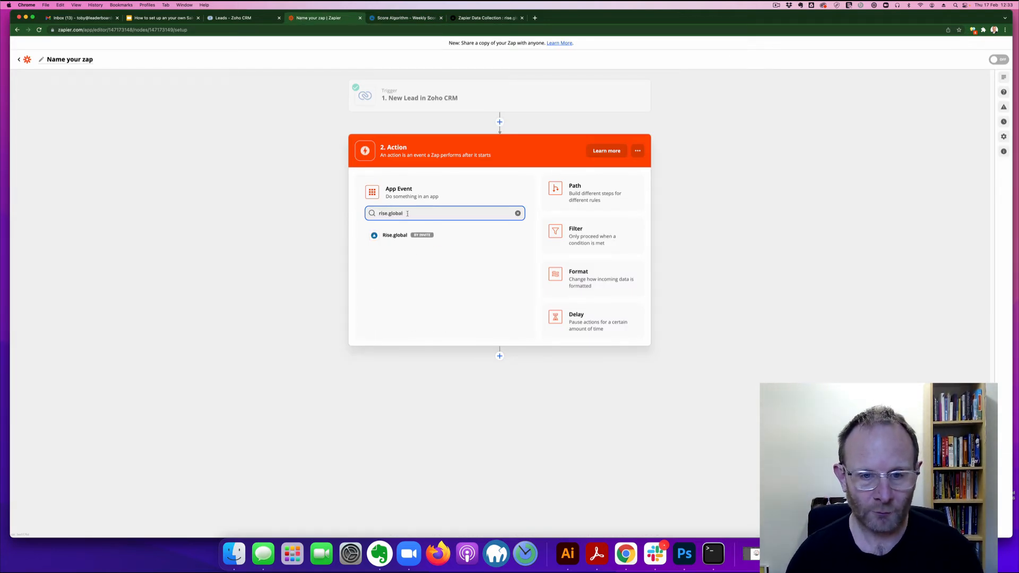
click(395, 235)
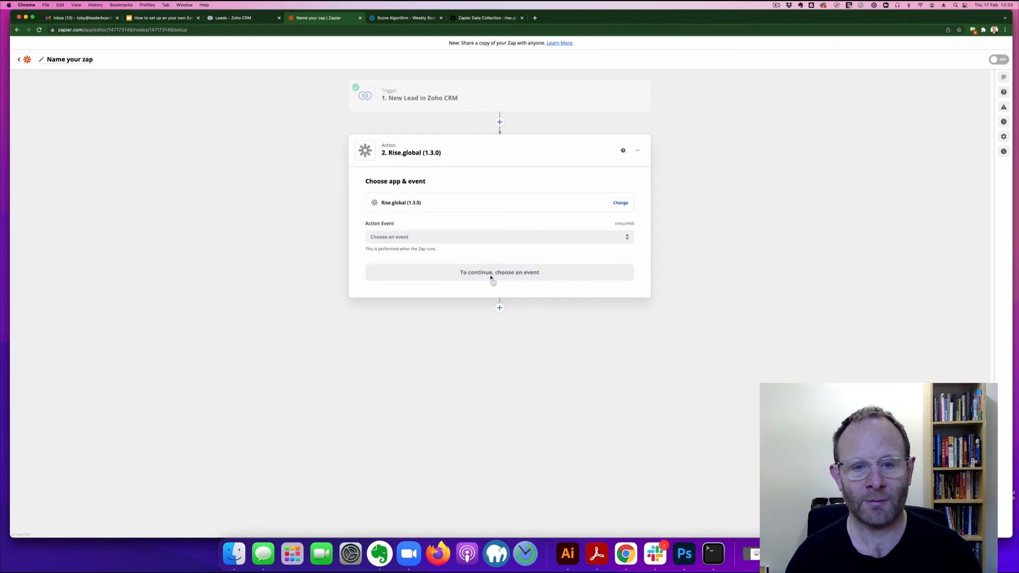
click(467, 236)
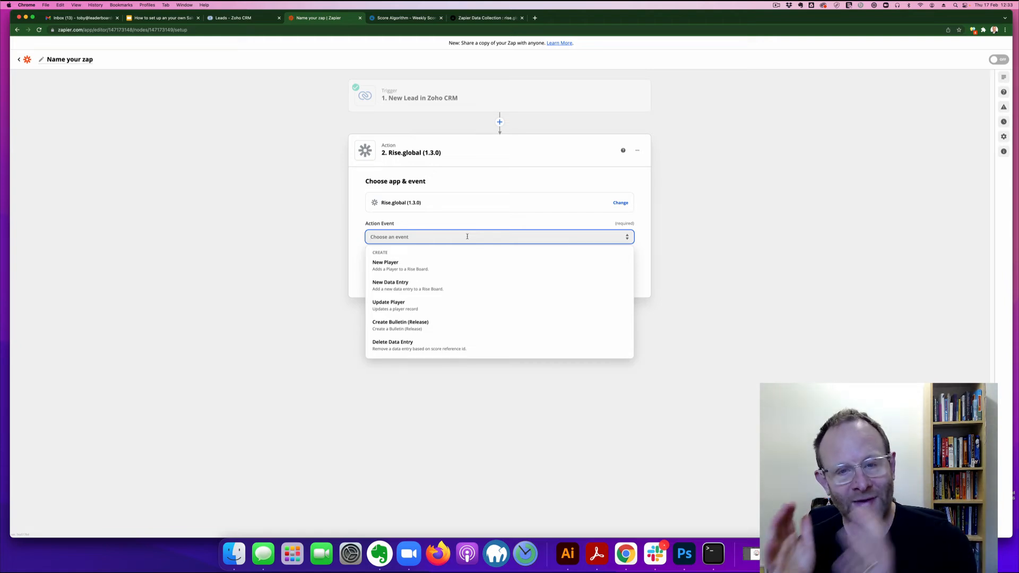
click(473, 283)
click(489, 274)
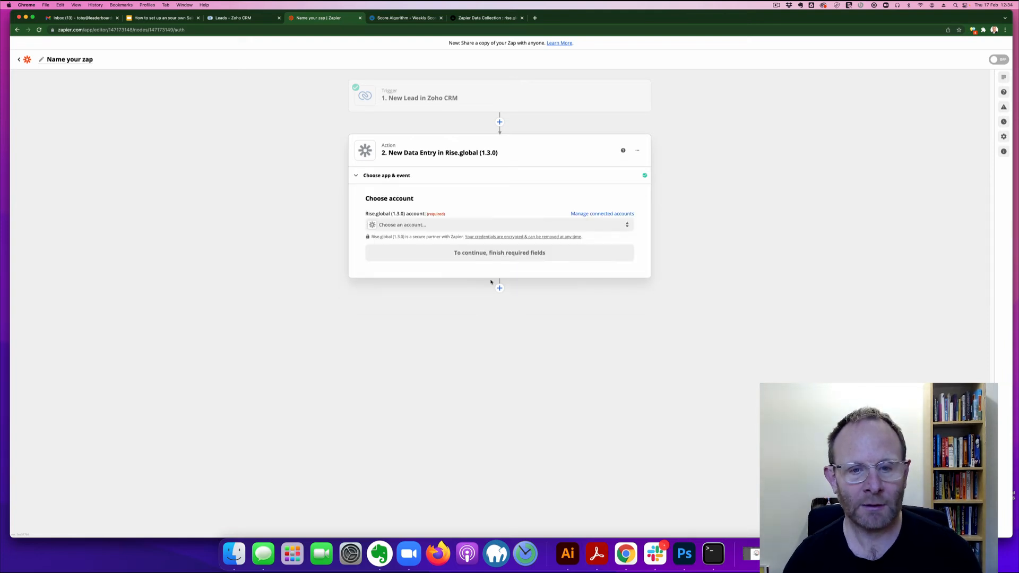
Step: Connect the Rise.global (1.3.0) account to the action step
click(471, 226)
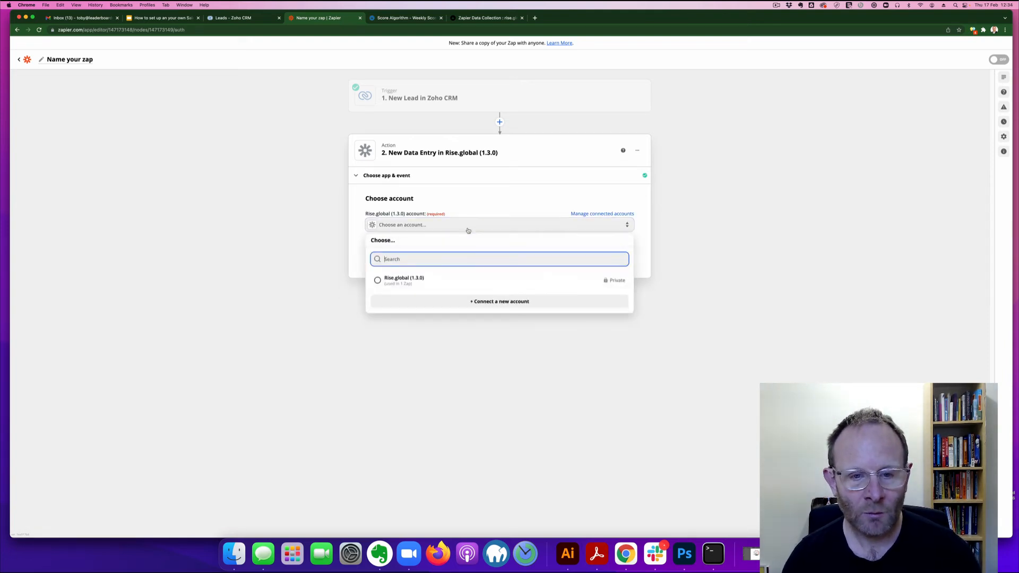
click(451, 278)
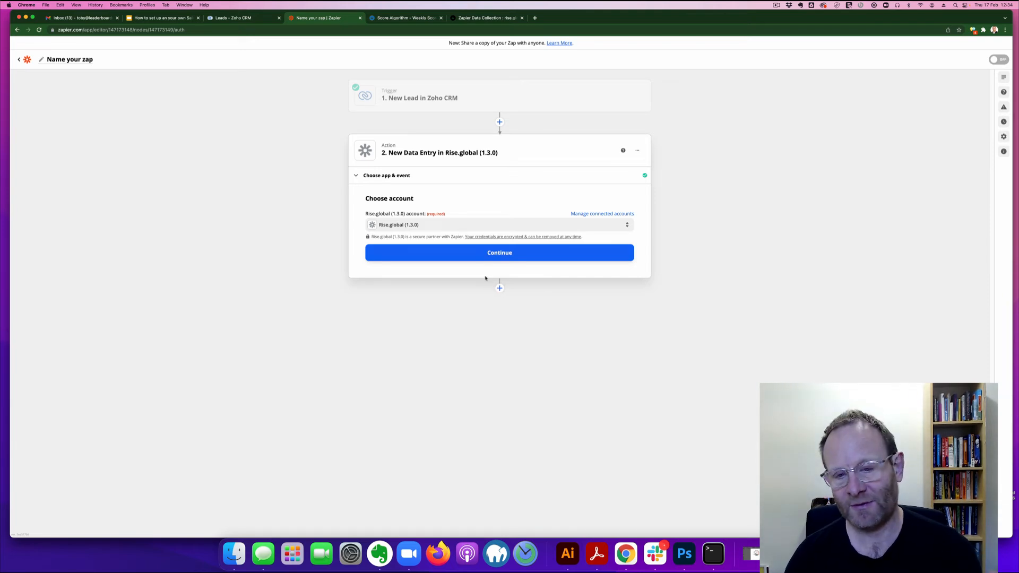
click(491, 254)
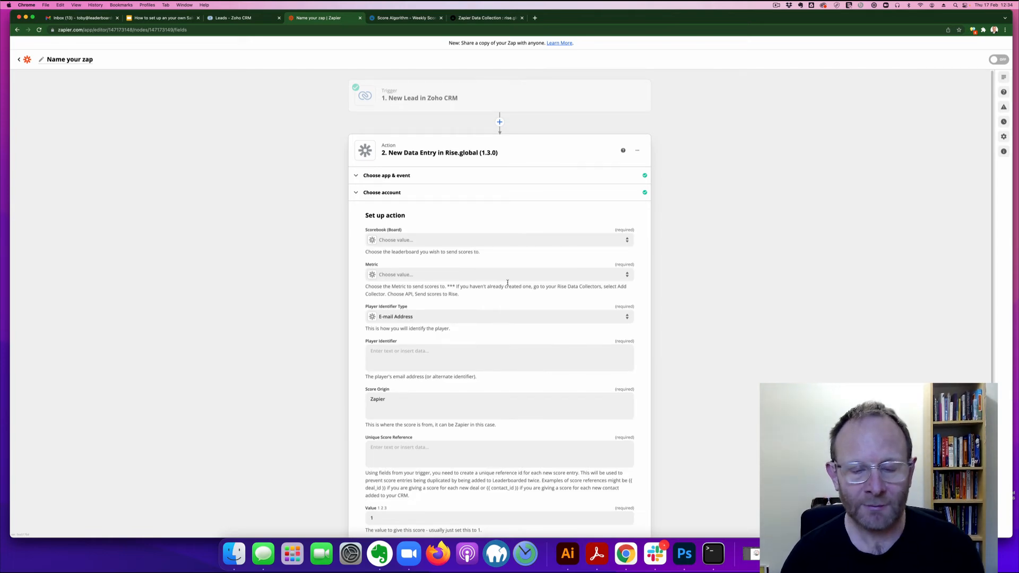
Step: Send scores to the Weekly Score scorebook under the Leads metric
scroll(508, 283, down, 1)
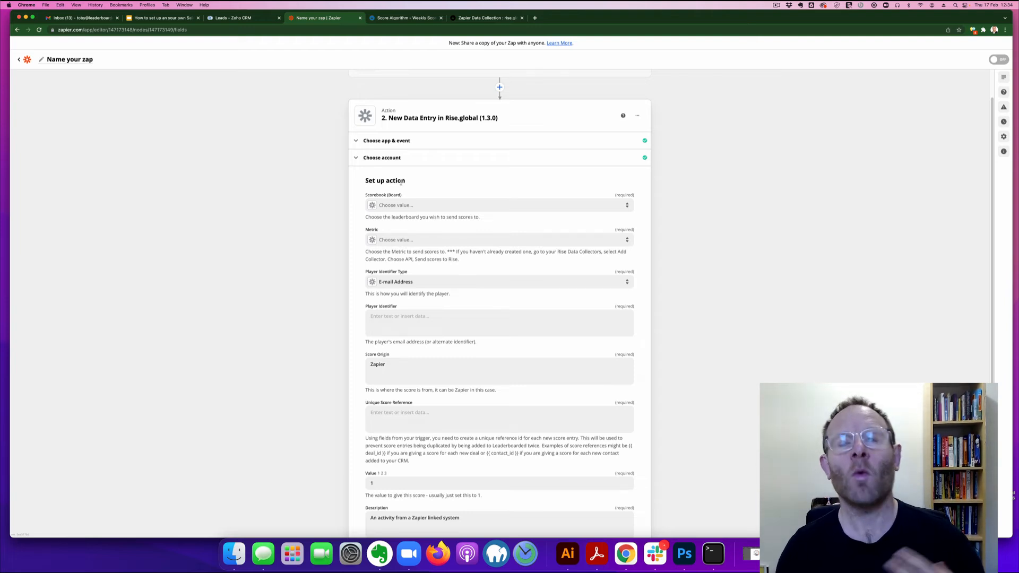
click(412, 204)
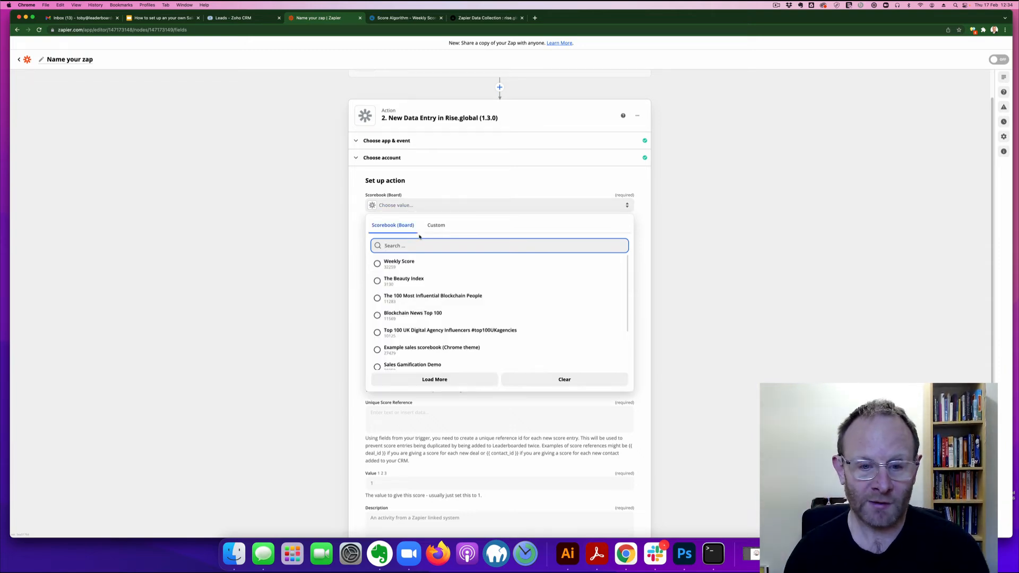
click(411, 264)
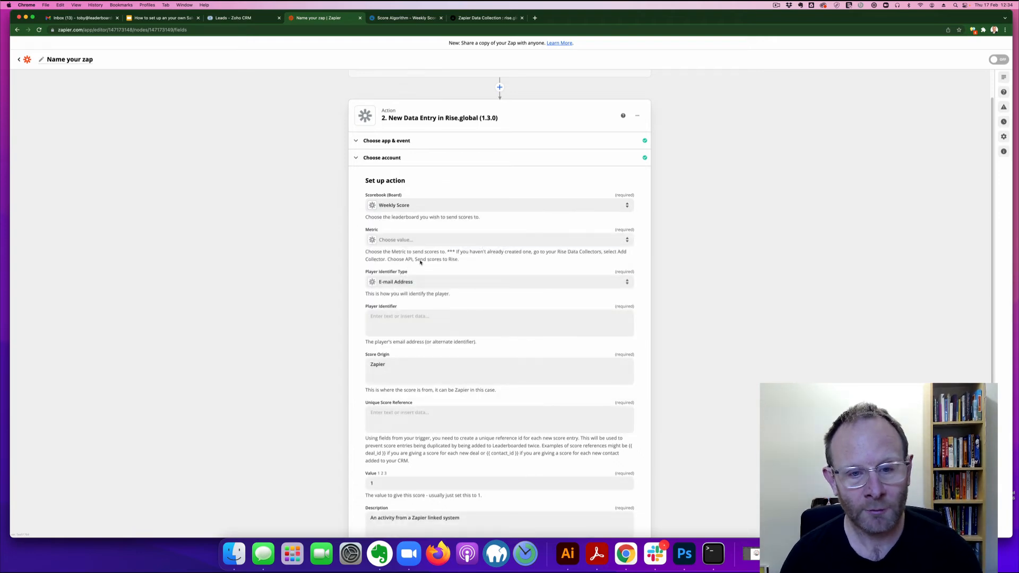
click(458, 242)
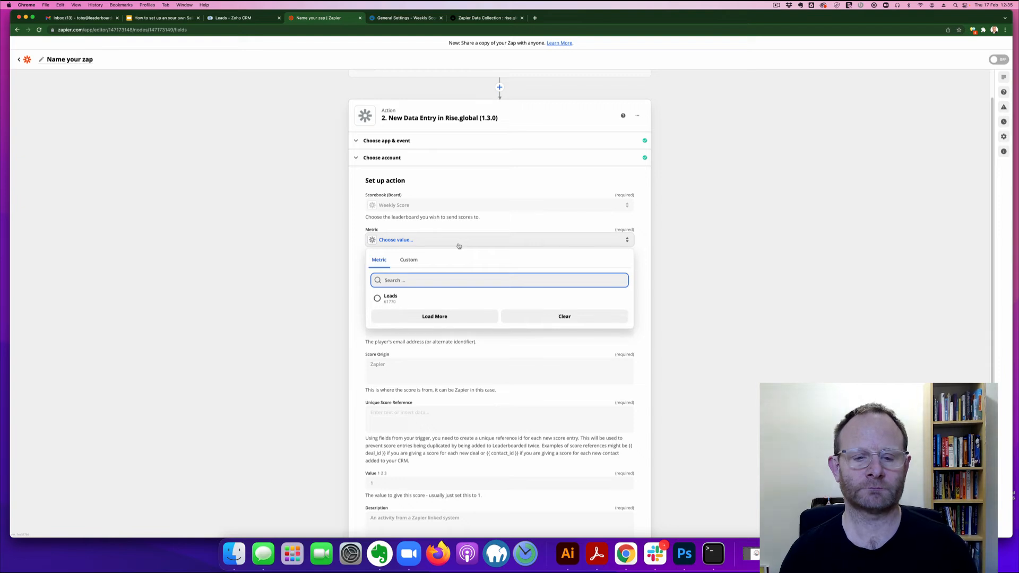
click(471, 300)
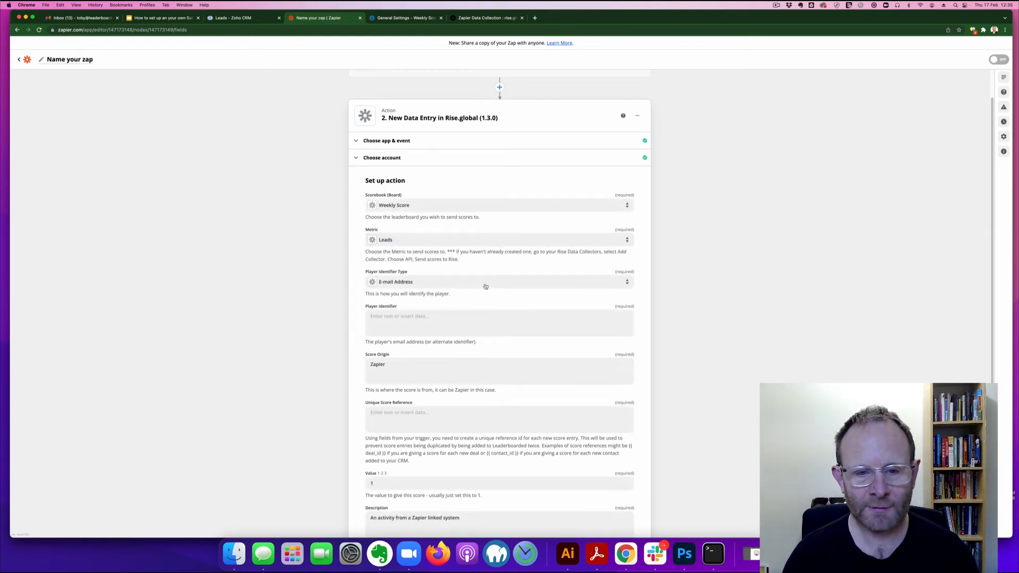
Step: Identify players by the Zoho lead's owner email field
click(412, 322)
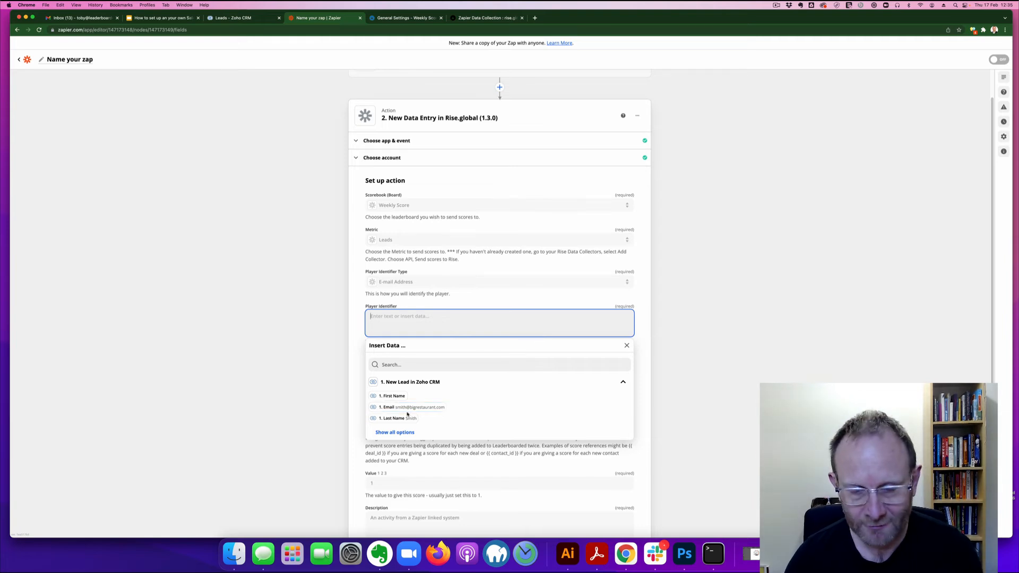
click(403, 433)
scroll(428, 435, down, 3)
scroll(428, 439, down, 2)
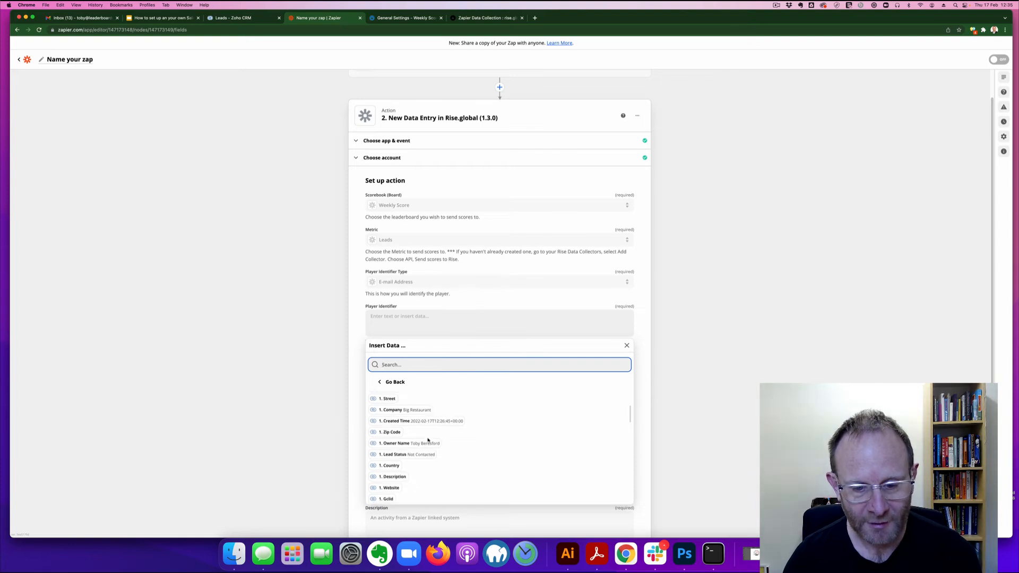
scroll(422, 444, down, 2)
scroll(421, 444, down, 2)
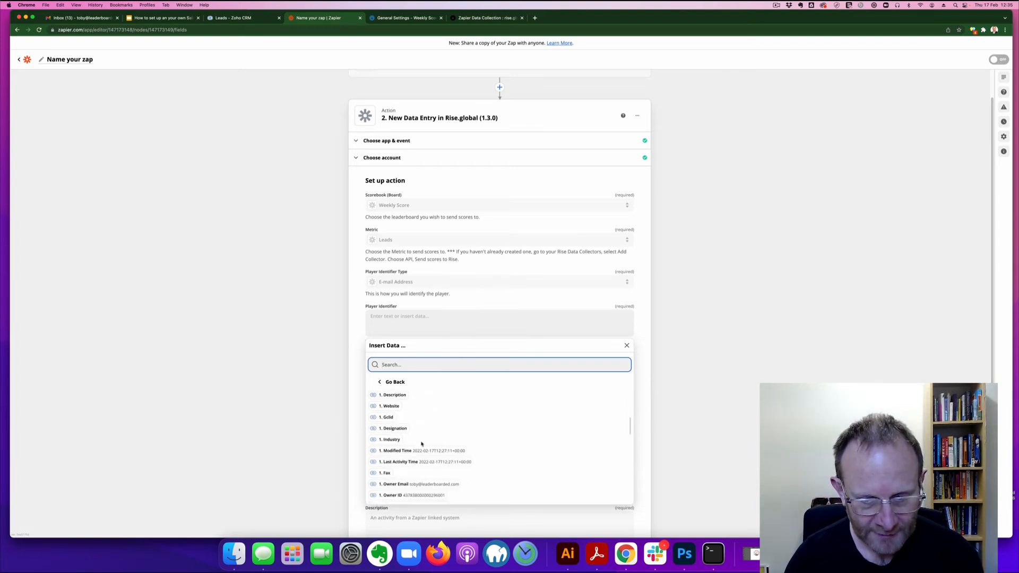
click(423, 487)
click(423, 487)
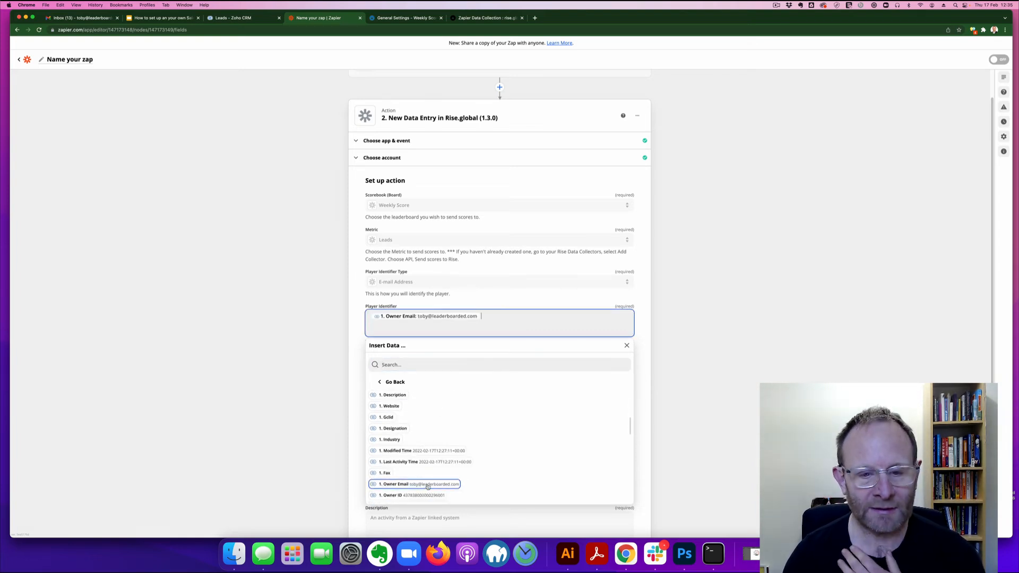
click(350, 352)
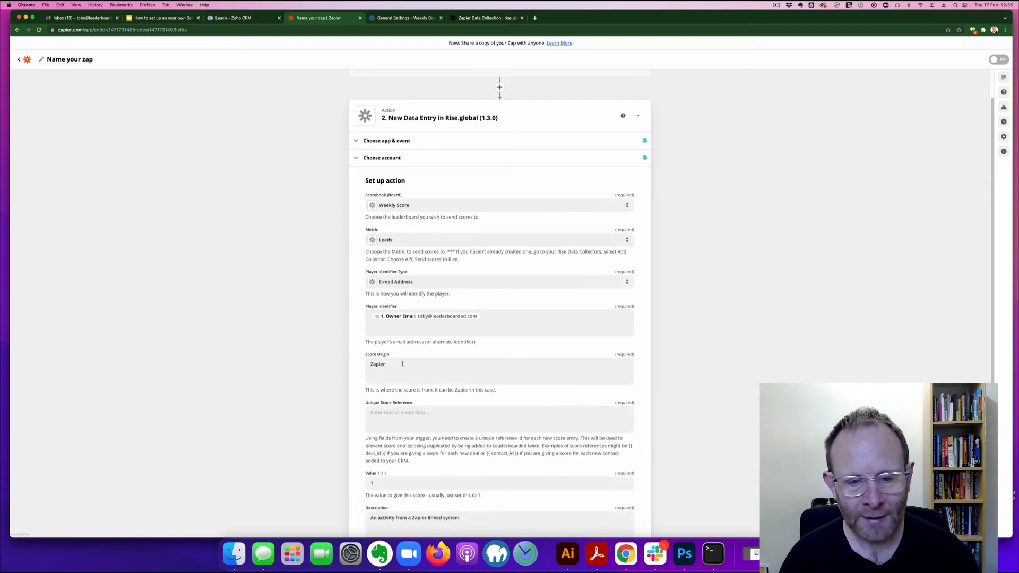
Step: Set Score Origin to Zoho CRM and use the lead's ID as Unique Score Reference
double_click(402, 364)
text(Zoho CRM)
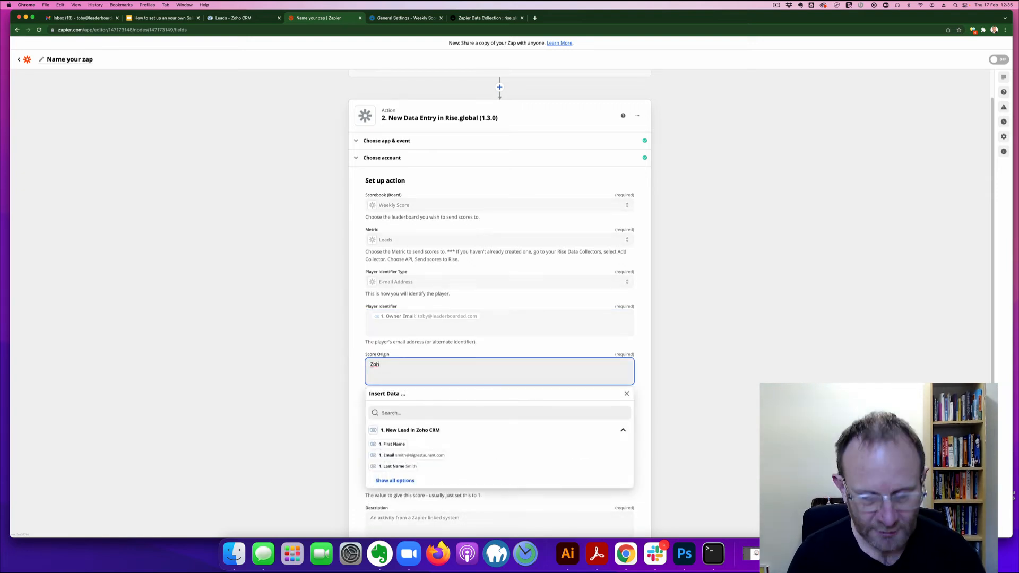
key(Tab)
key(shift+Tab)
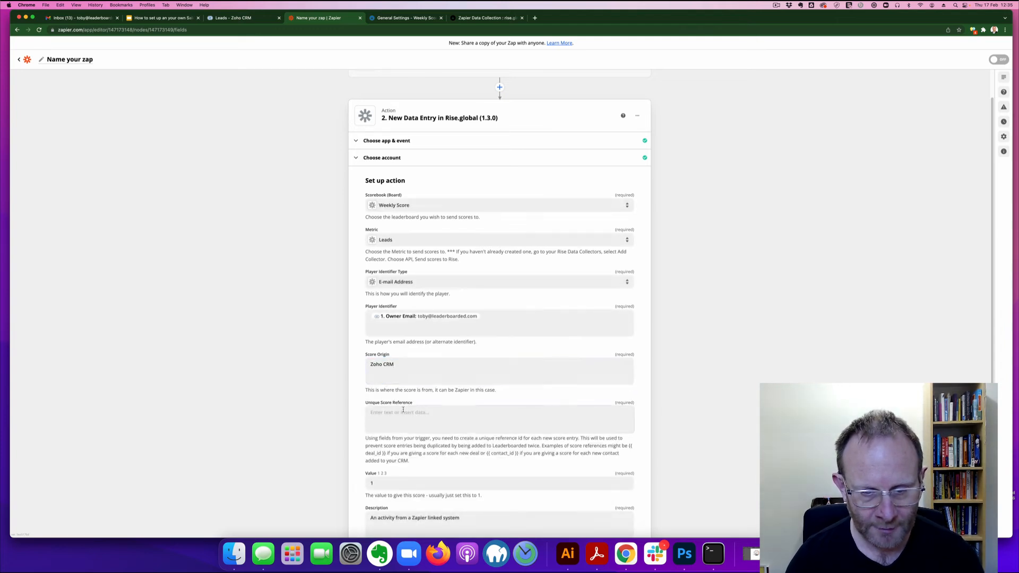
click(413, 429)
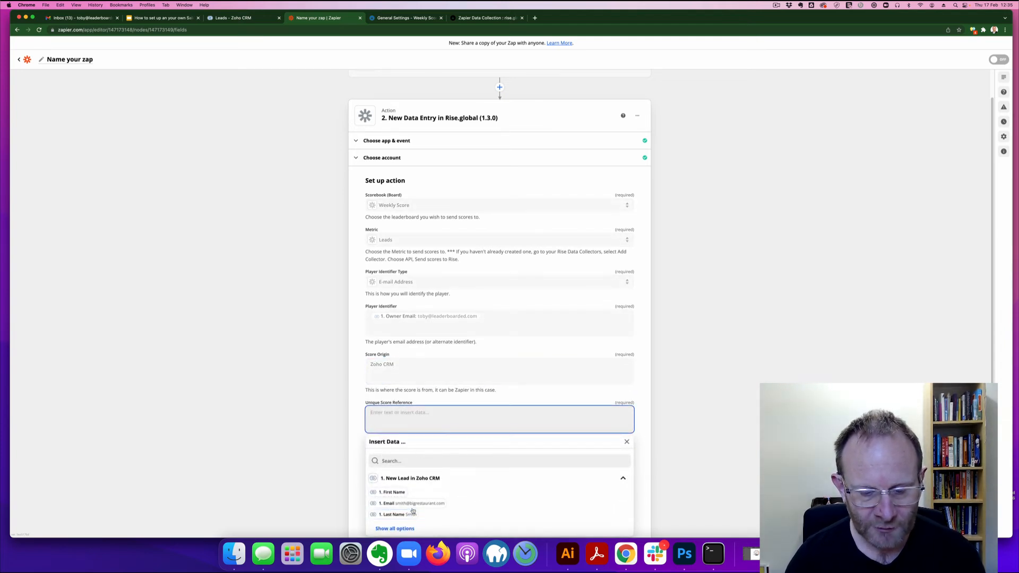
scroll(407, 496, down, 2)
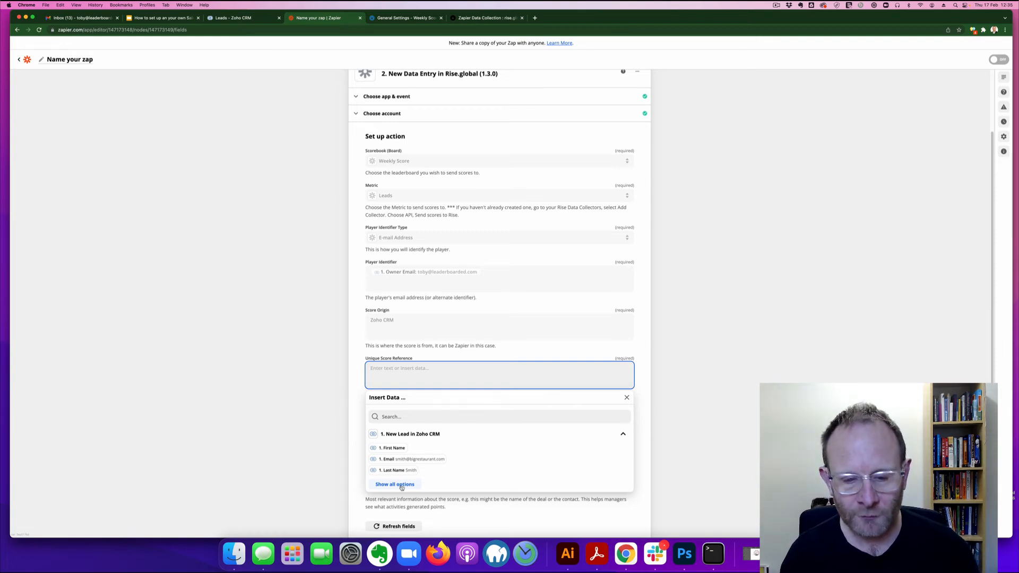
click(395, 485)
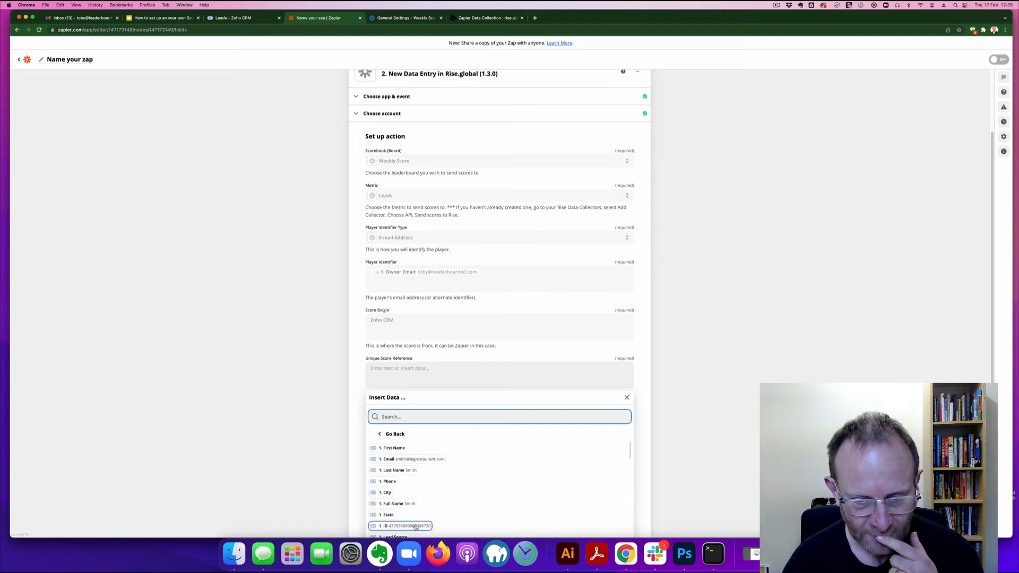
click(415, 527)
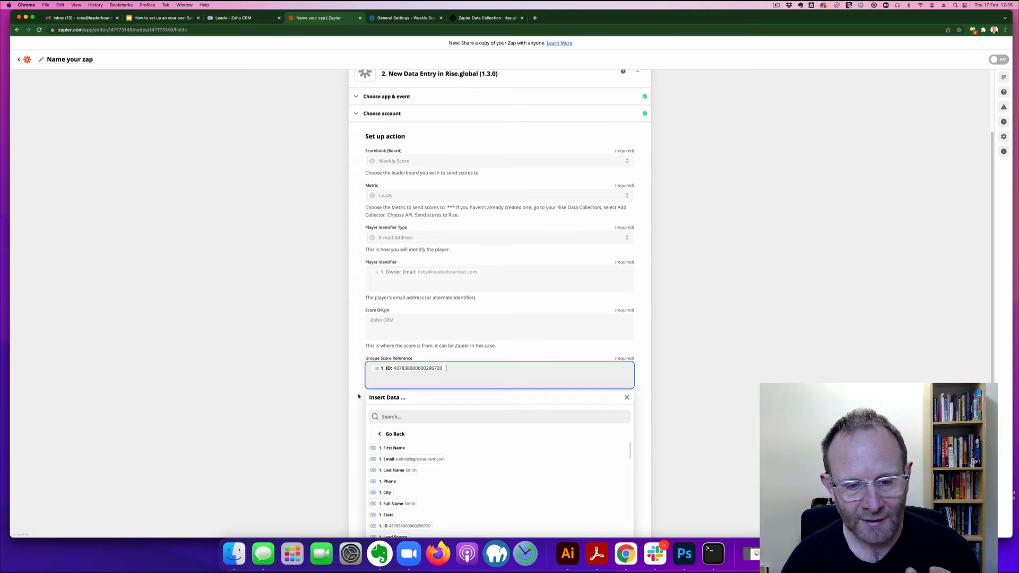
click(375, 393)
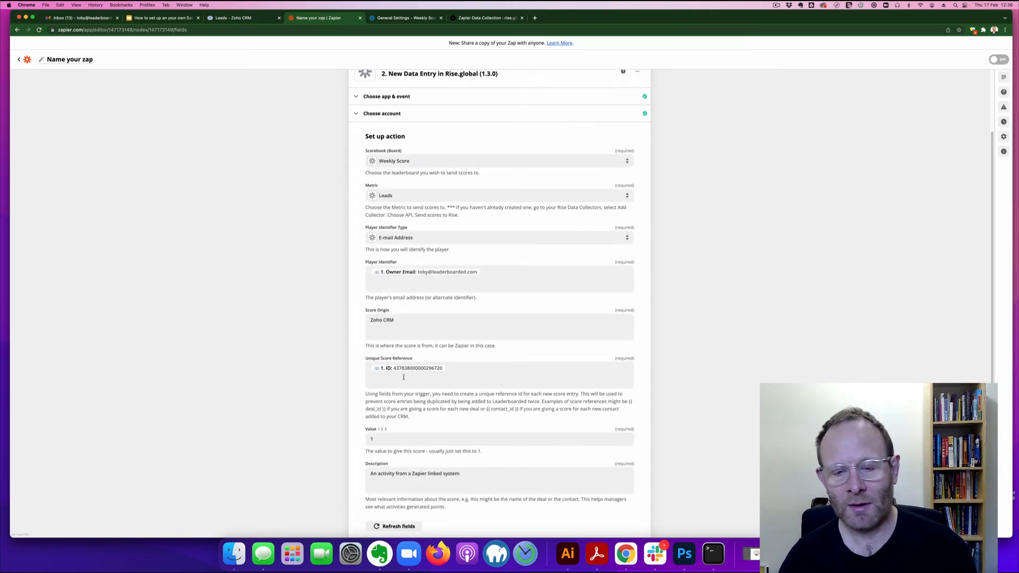
Step: Keep the score value at 1 and replace the default description with 'Zoho Lead'
scroll(406, 399, down, 1)
click(371, 403)
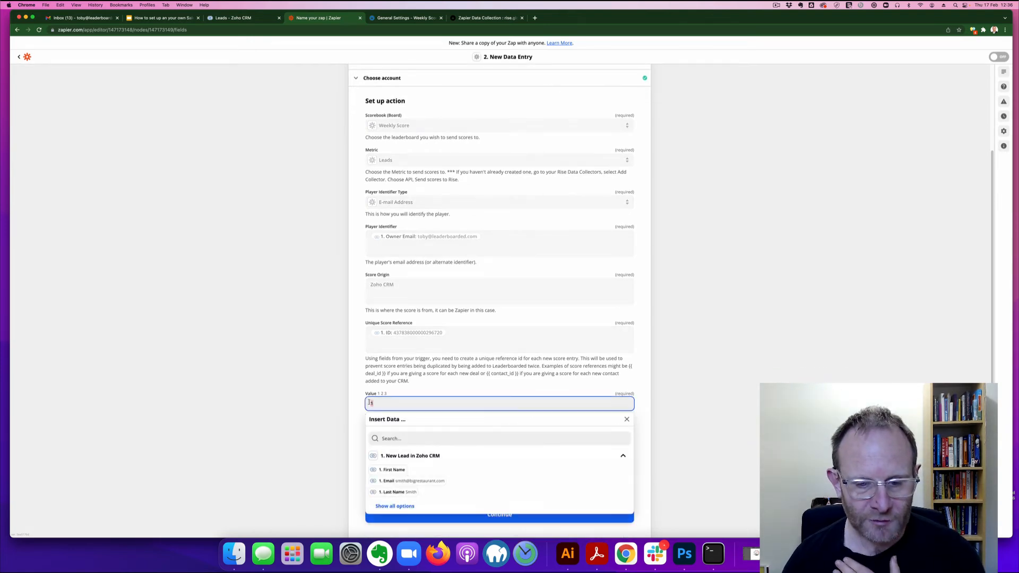
click(351, 396)
scroll(371, 404, down, 1)
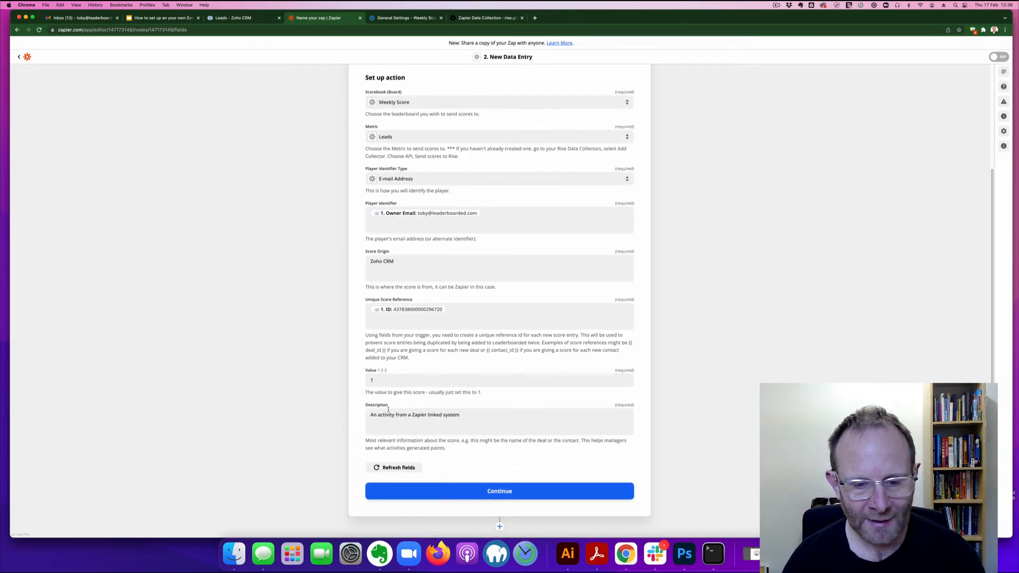
click(389, 413)
triple_click(389, 413)
key(BackSpace)
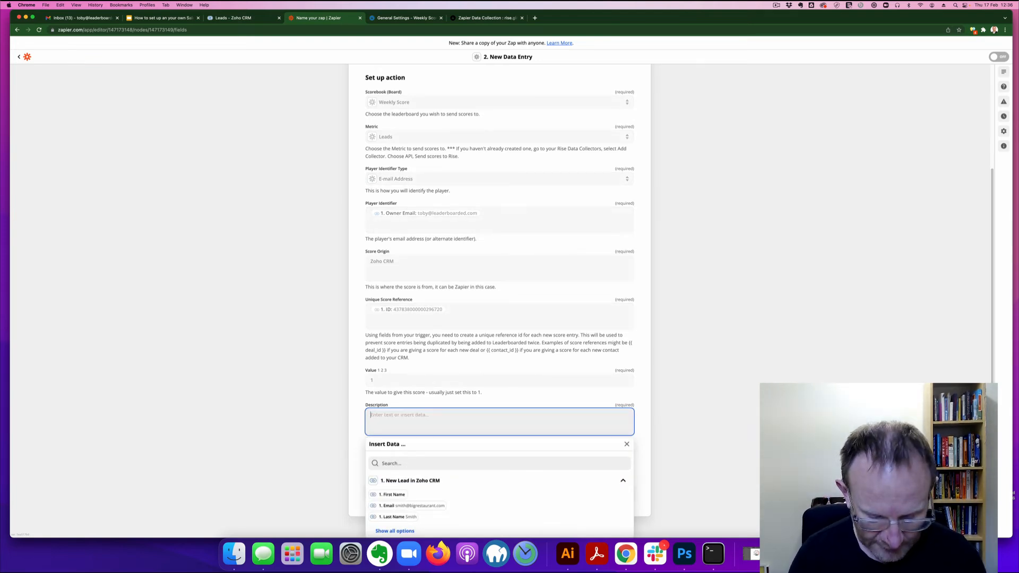
text(New)
key(BackSpace)
key(BackSpace)
key(BackSpace)
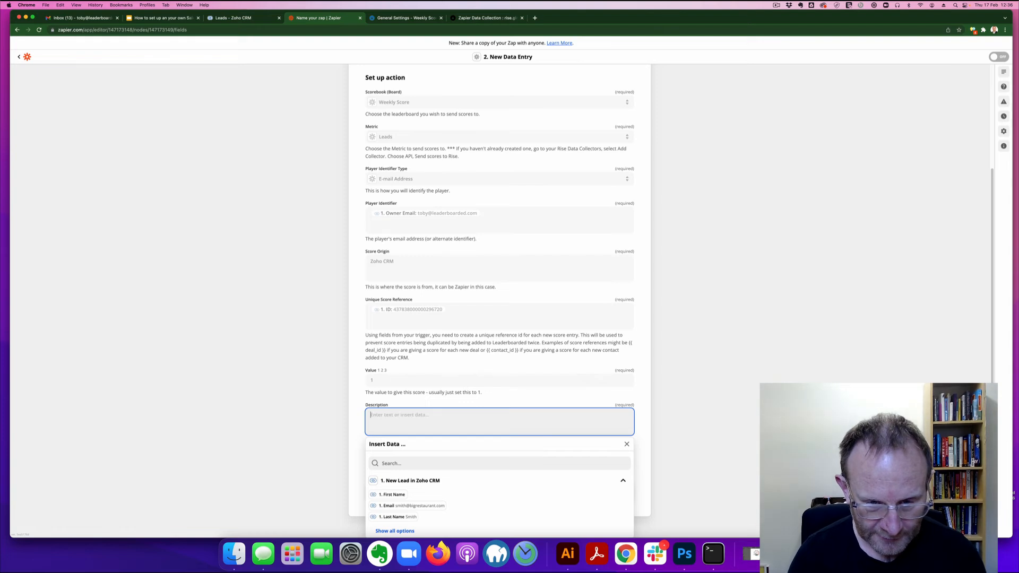
text(Zoho )
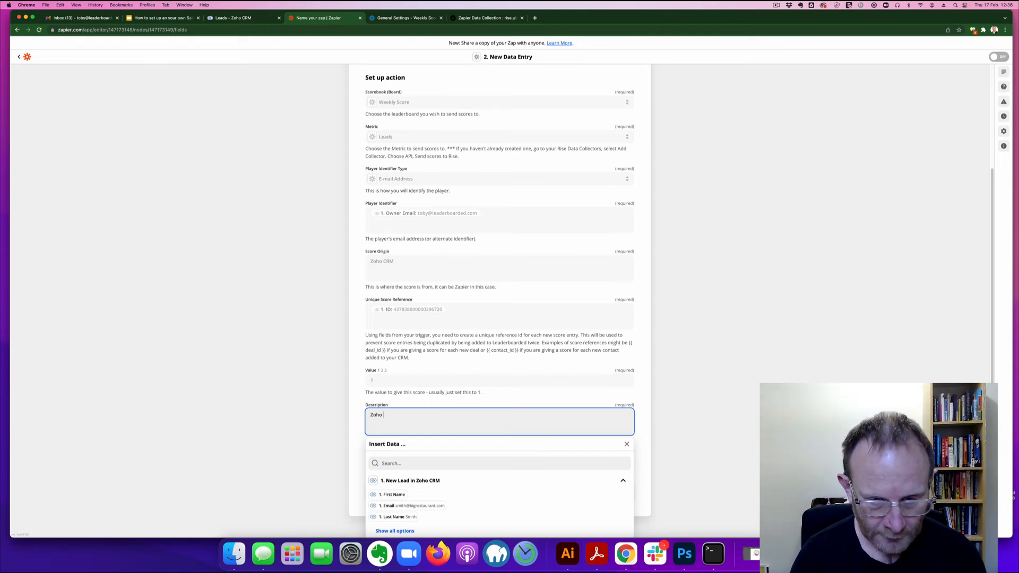
text(Lead -)
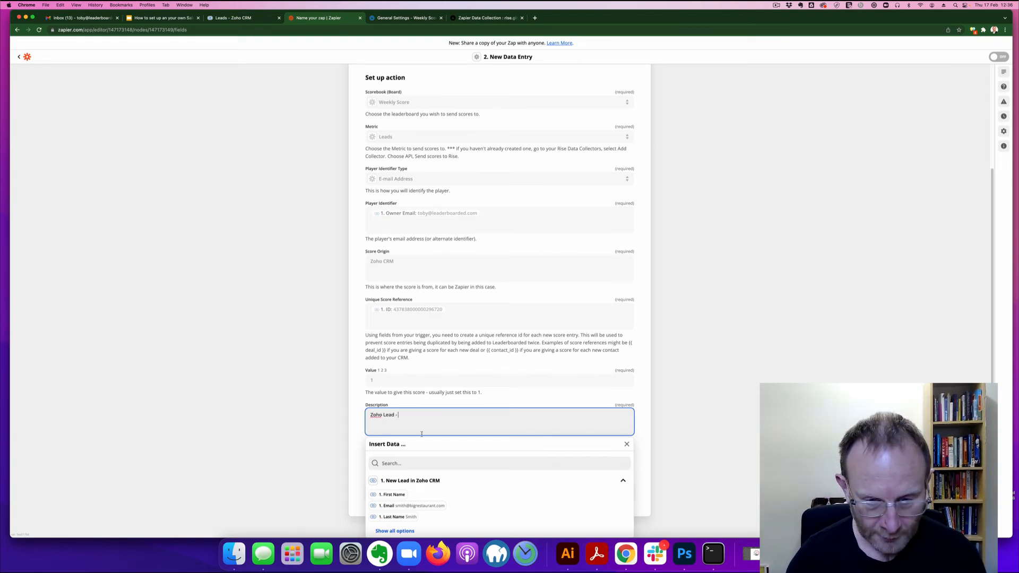
Step: Complete the description as 'Zoho Lead Last Name from Company' and continue to testing
click(410, 532)
click(397, 517)
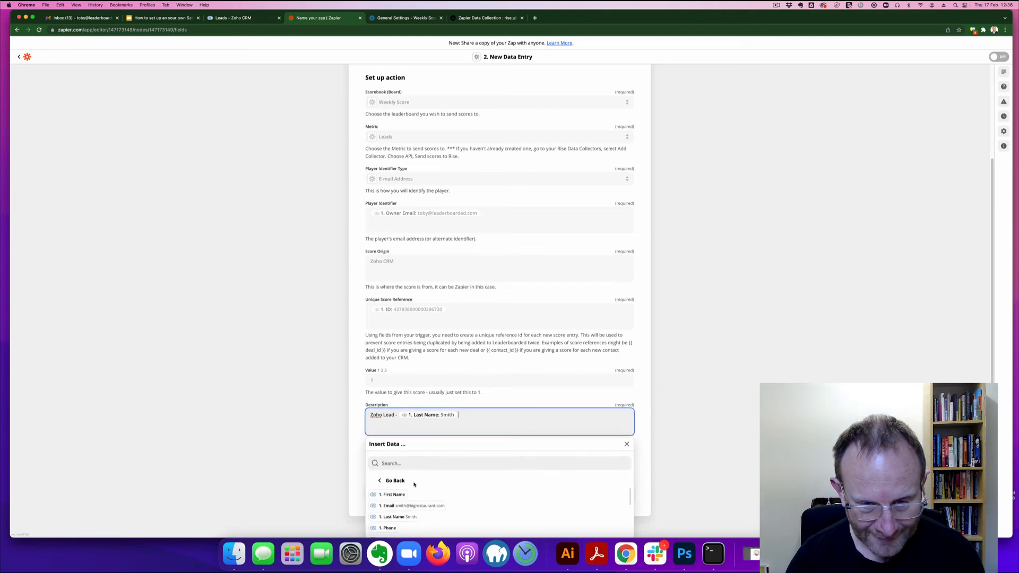
scroll(416, 491, down, 1)
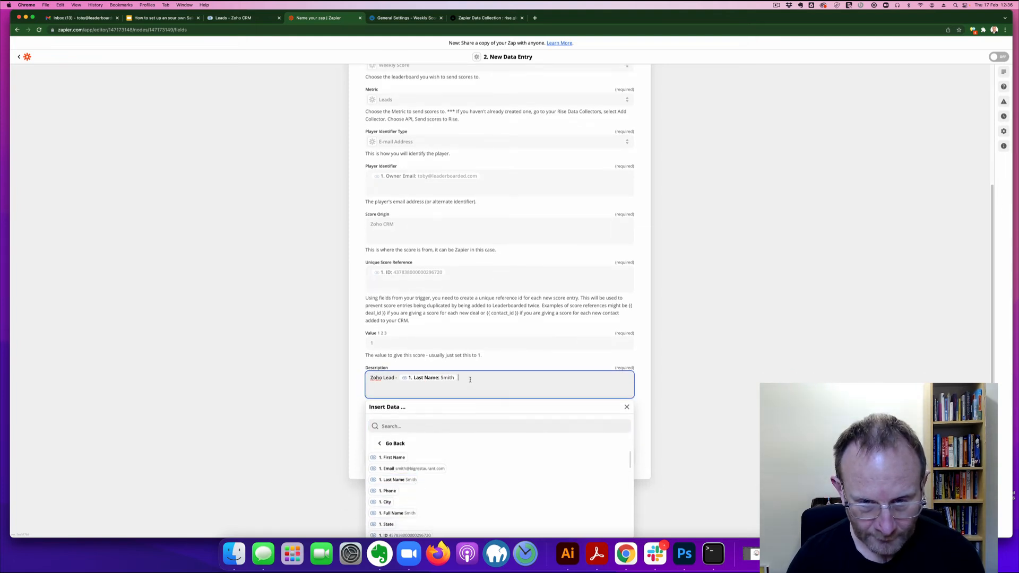
text(from)
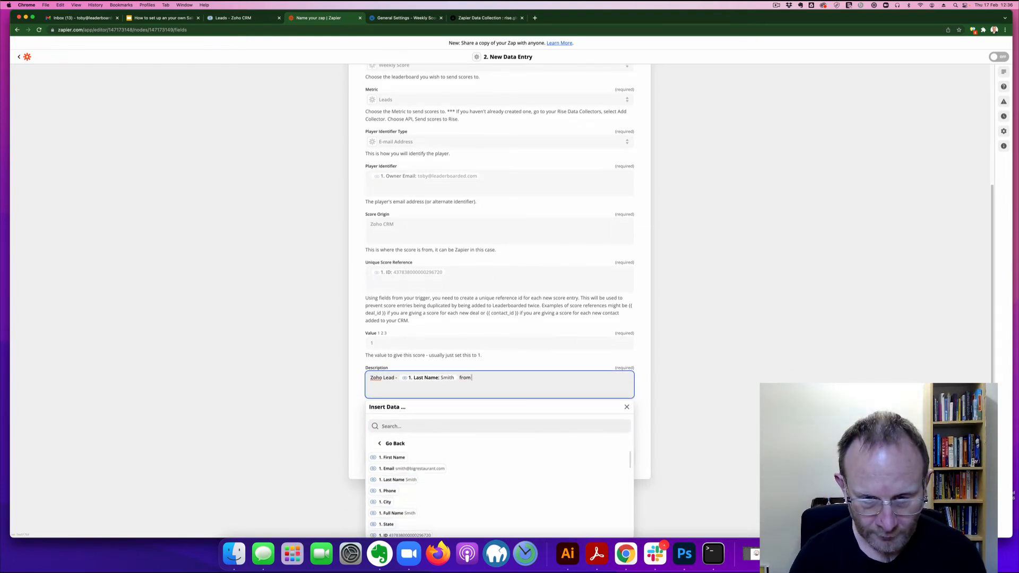
scroll(462, 488, down, 3)
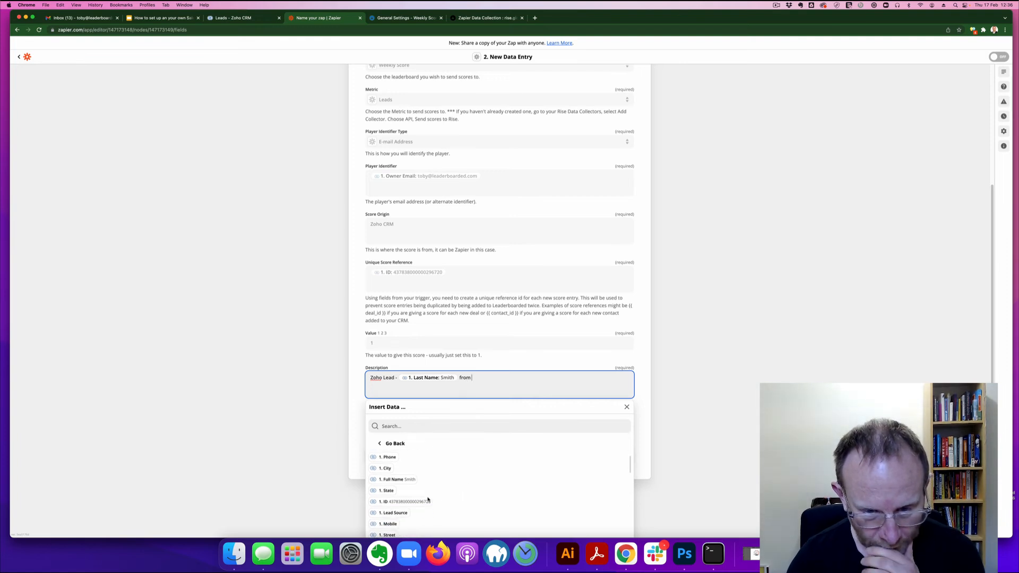
click(404, 529)
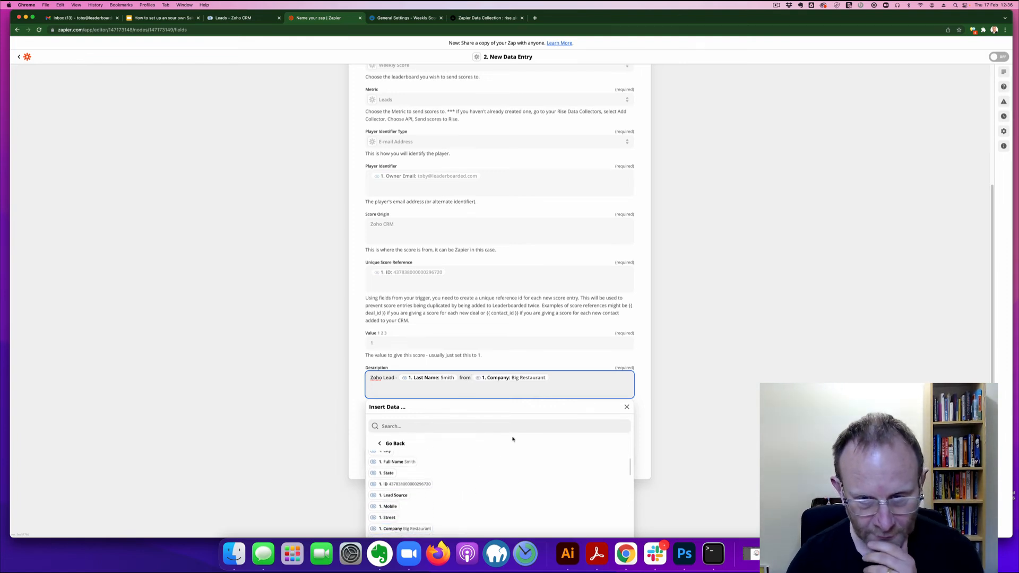
click(636, 405)
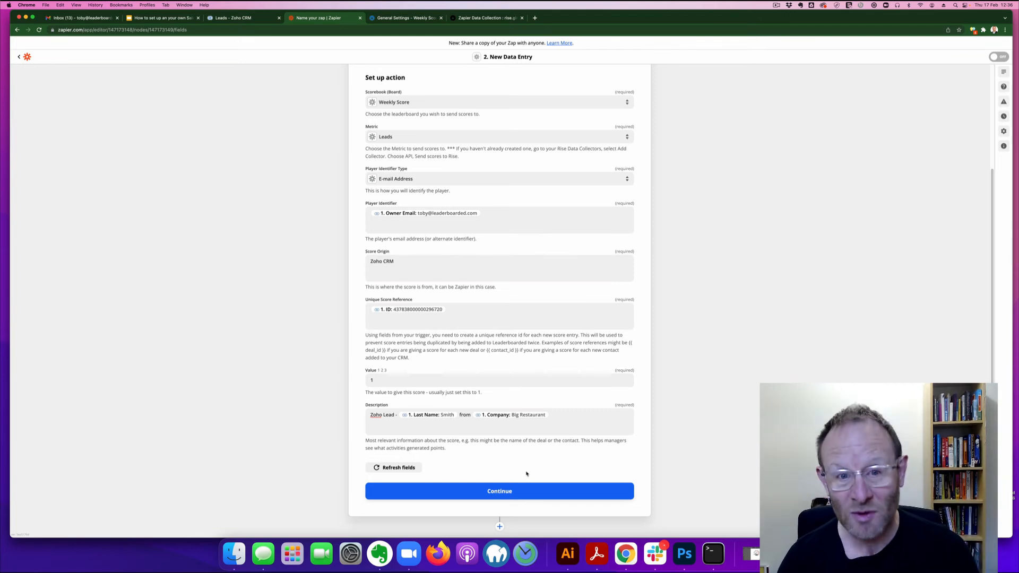
click(510, 493)
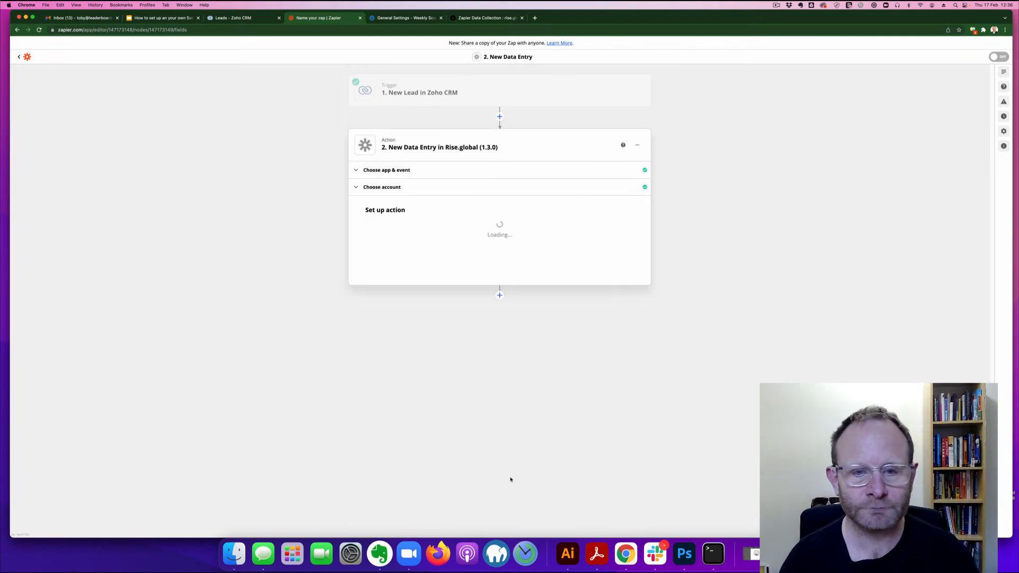
Step: Send a test score, turn the zap on, and rename it 'Zoho to Rise' in the zaps list
click(562, 371)
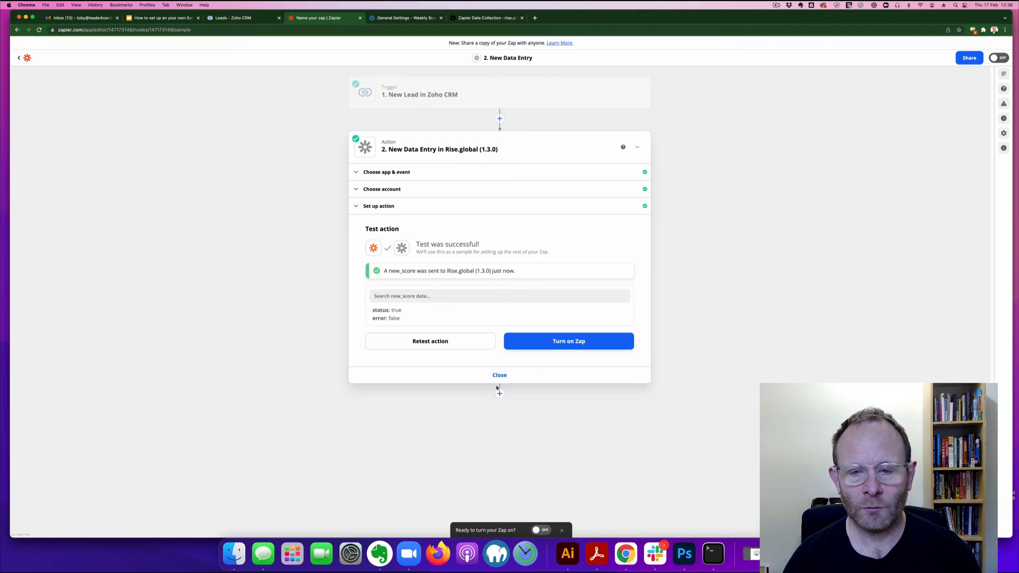
click(559, 340)
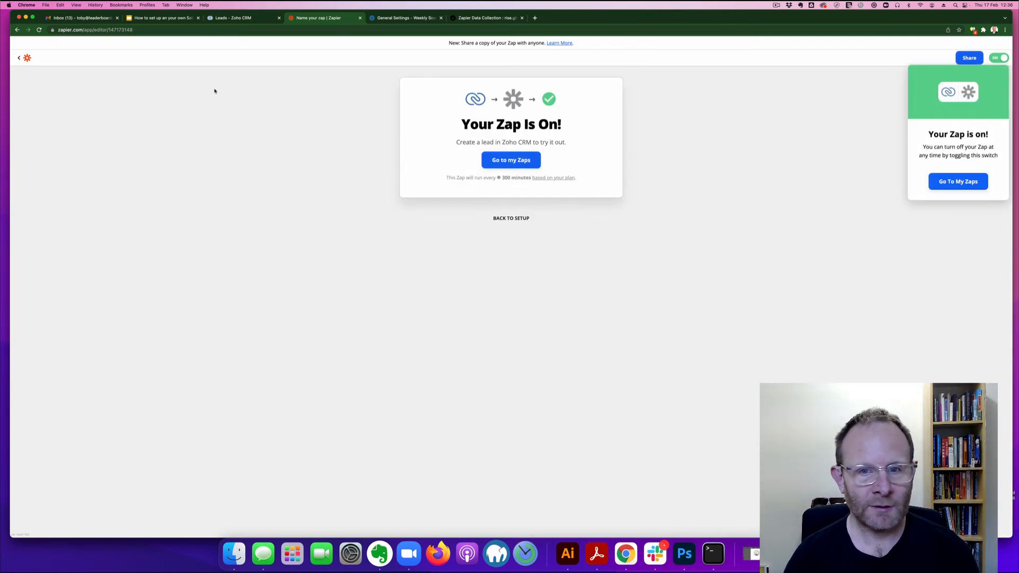
click(22, 58)
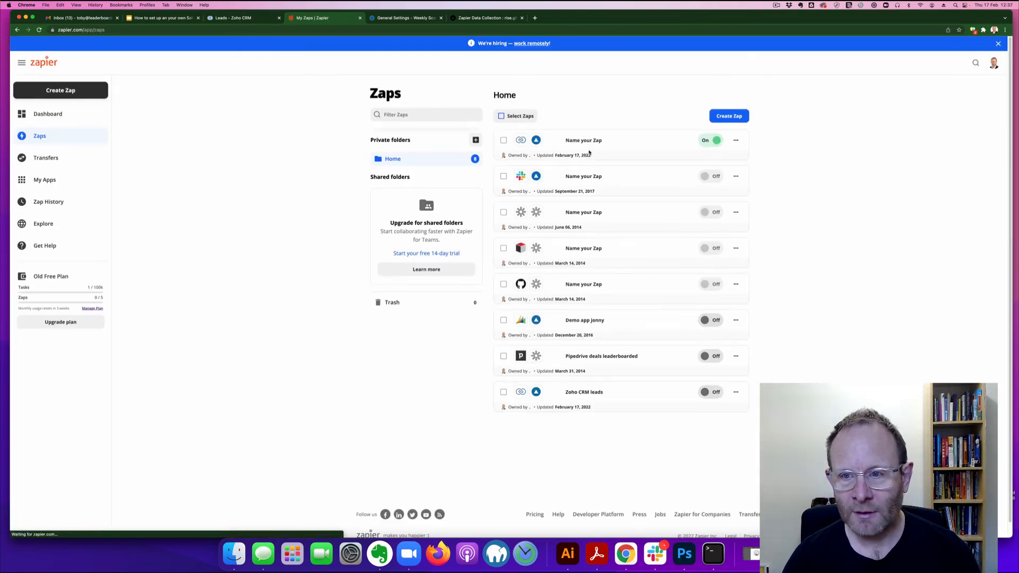
click(737, 141)
click(690, 213)
text(Zoho to Rise)
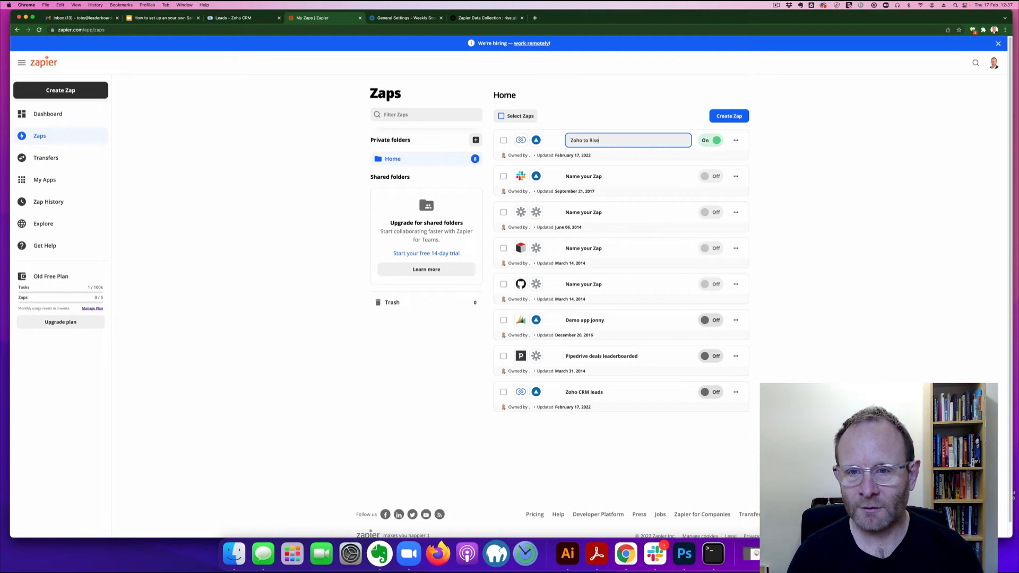
key(Return)
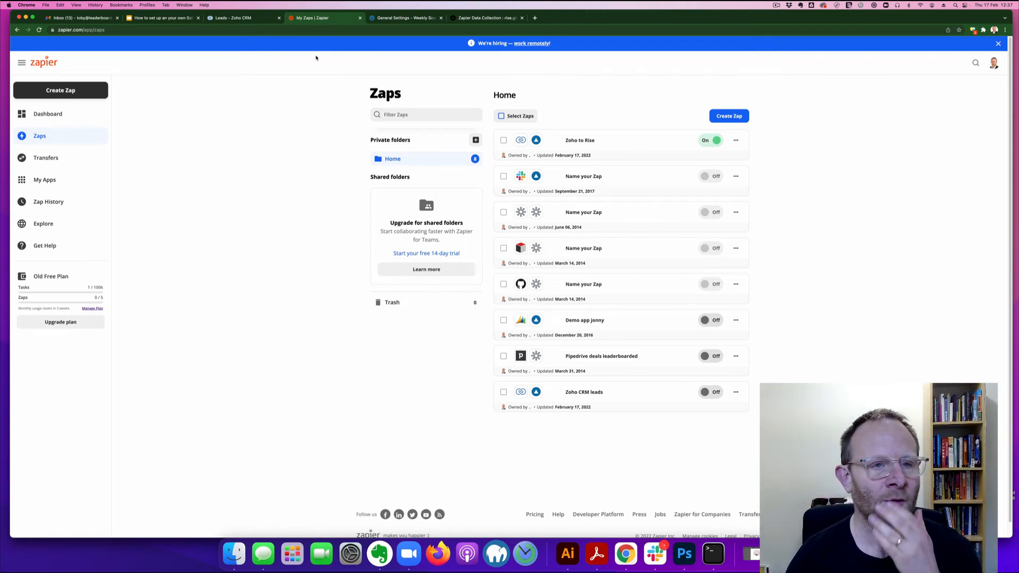
Step: Enter a new Zoho CRM lead for company Small Restaurant with the contact's last name and e-mail
click(233, 18)
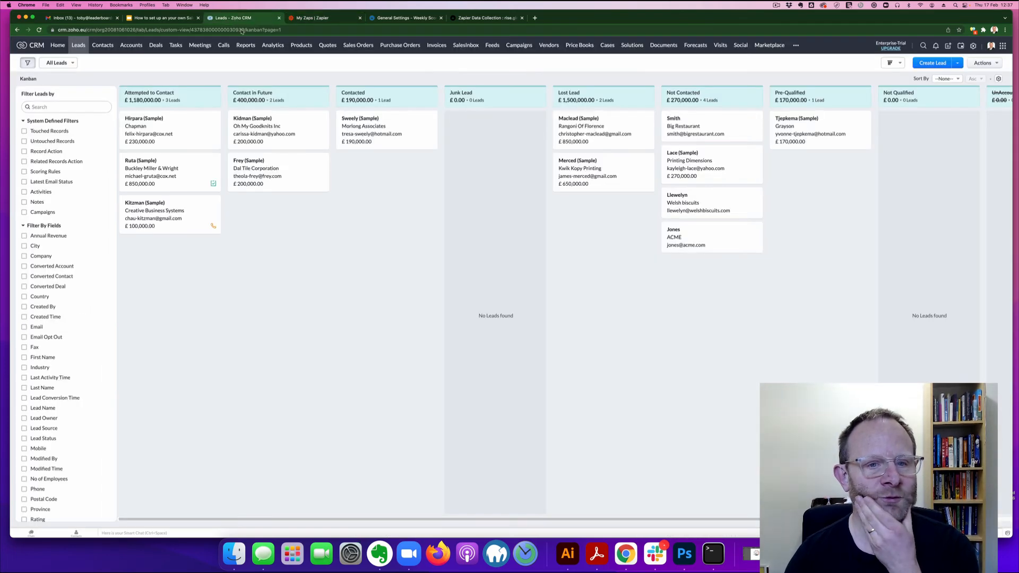
click(929, 66)
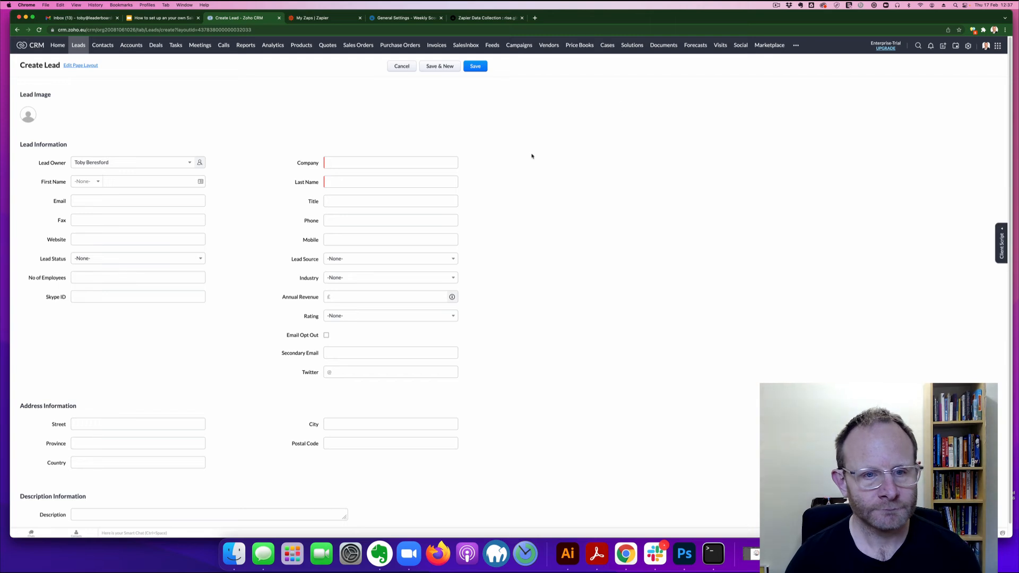
click(343, 163)
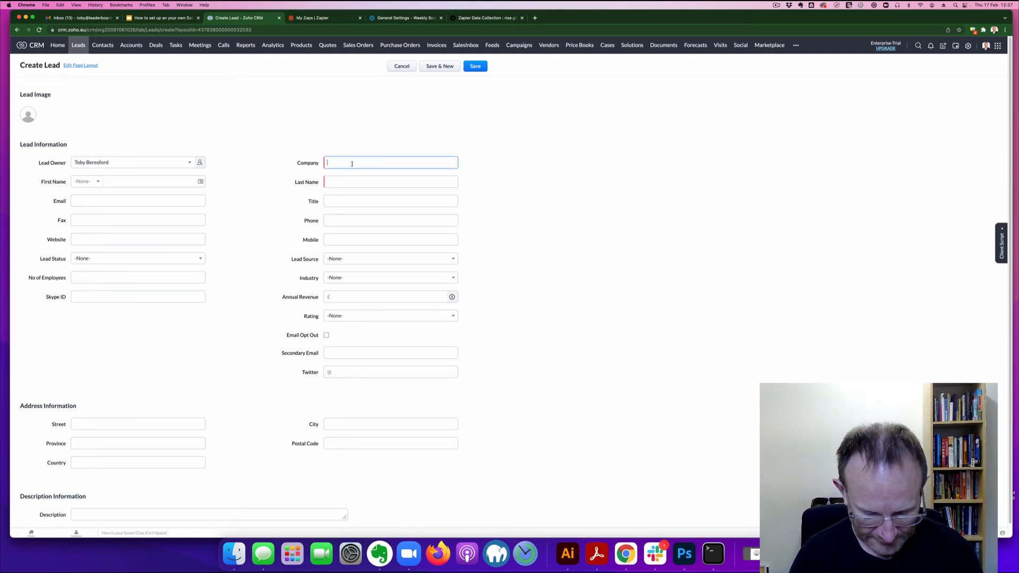
text(Small Resta)
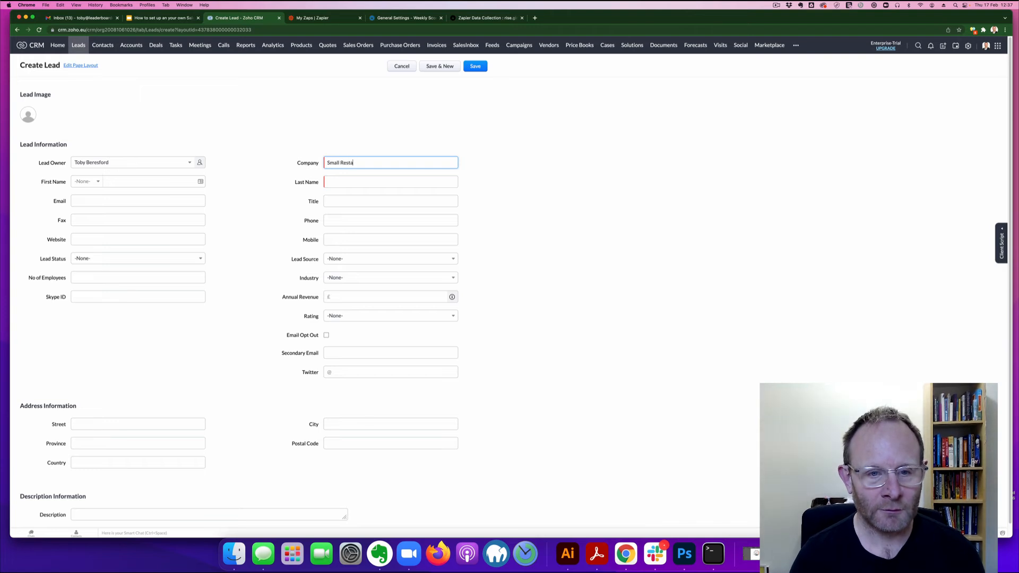
text(urant)
key(Tab)
key(Tab)
text(Jones)
click(181, 202)
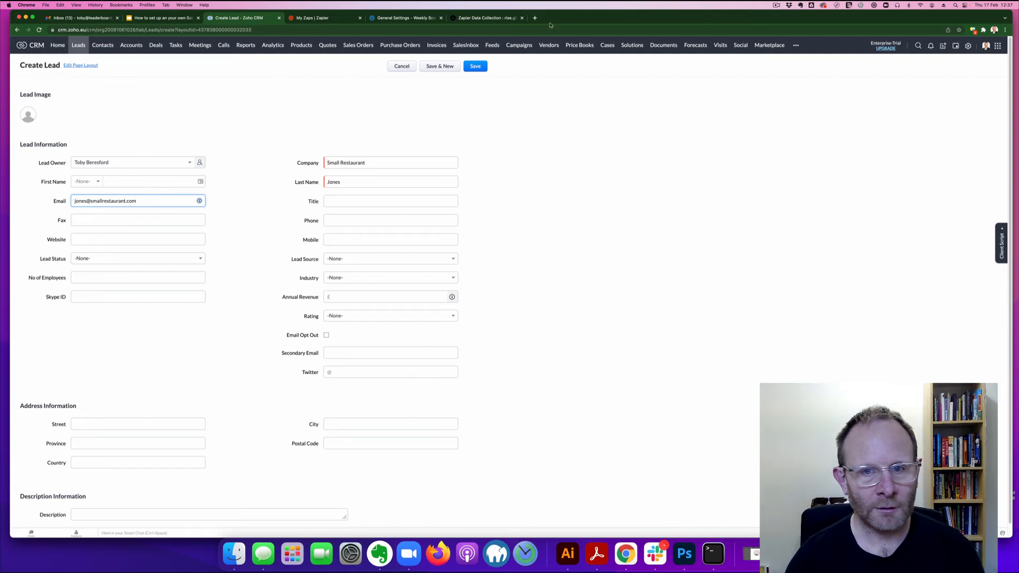
Step: Save the new lead and return to the Zapier Zaps list
click(474, 66)
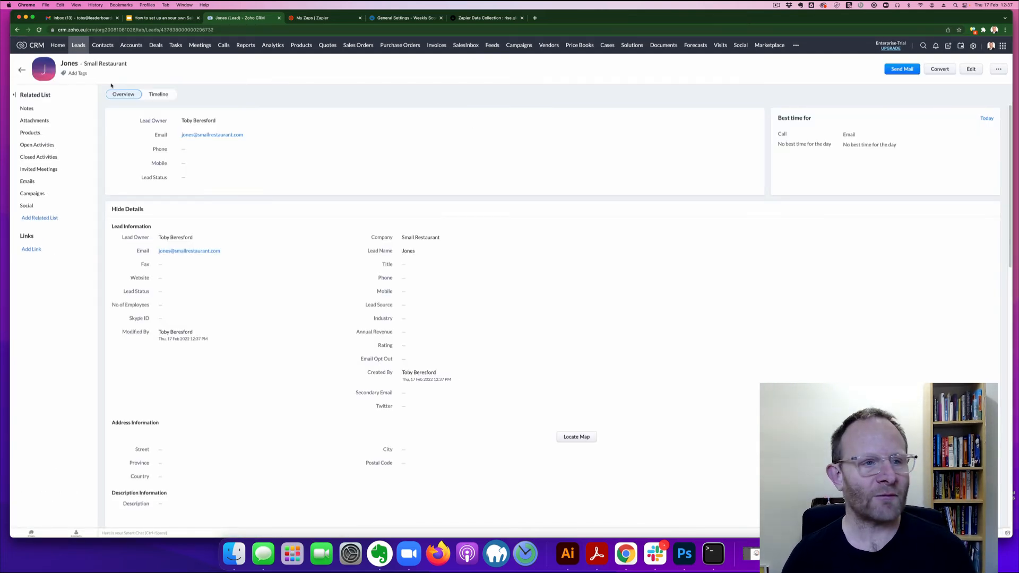
click(22, 70)
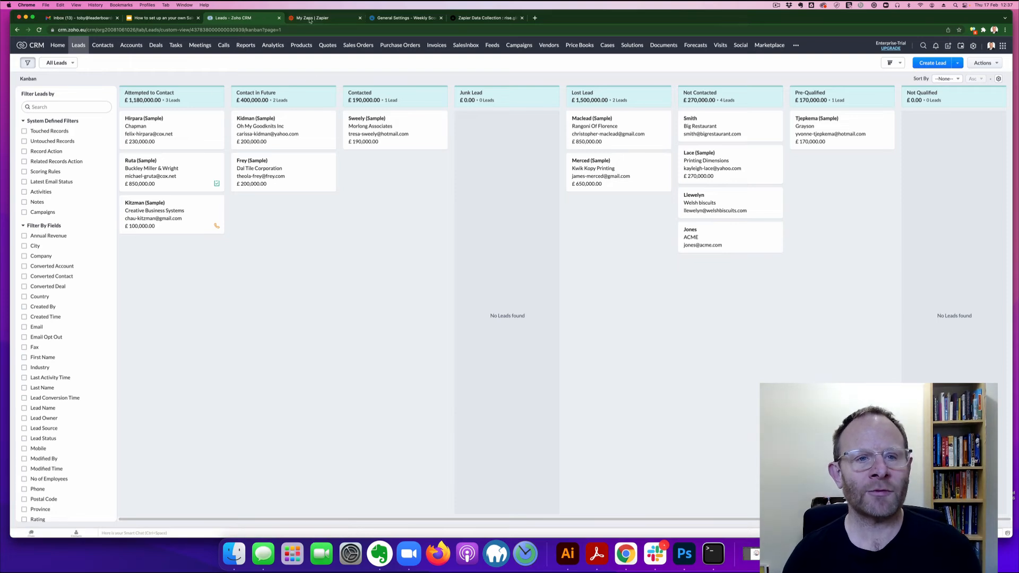
click(312, 19)
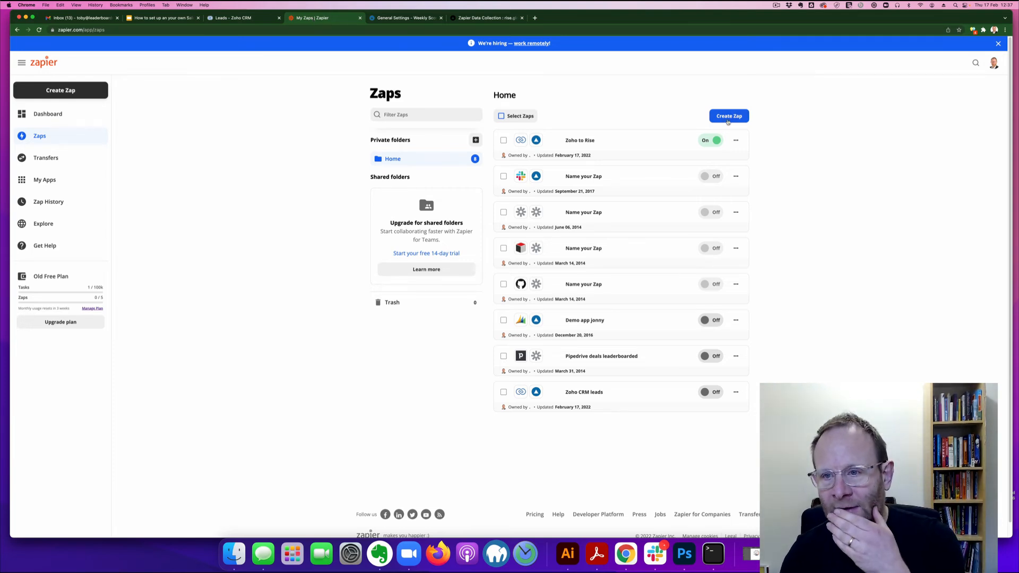
Step: Run the Zoho to Rise Zap manually, then switch to the rise.global scorebook
click(737, 140)
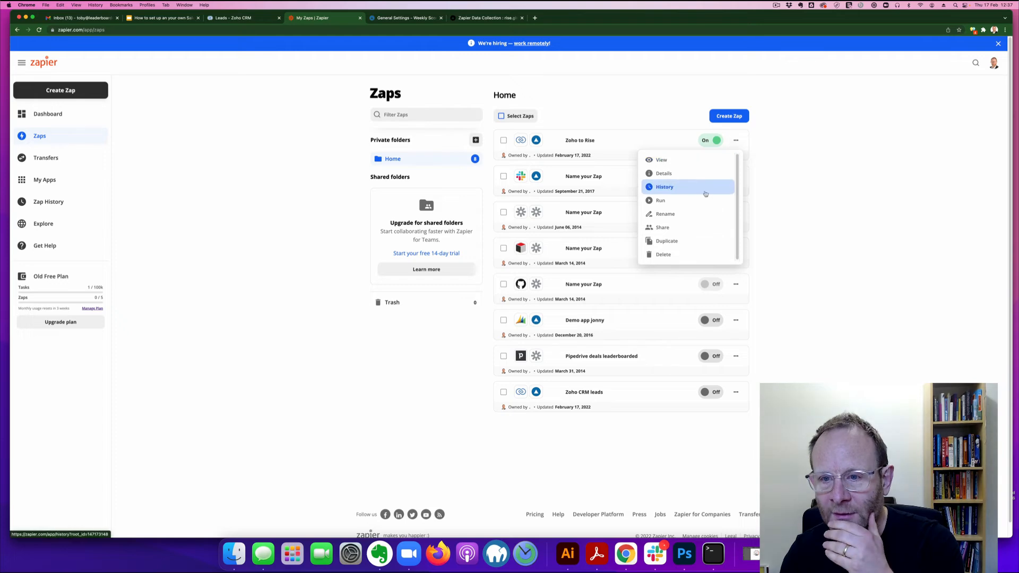
click(704, 199)
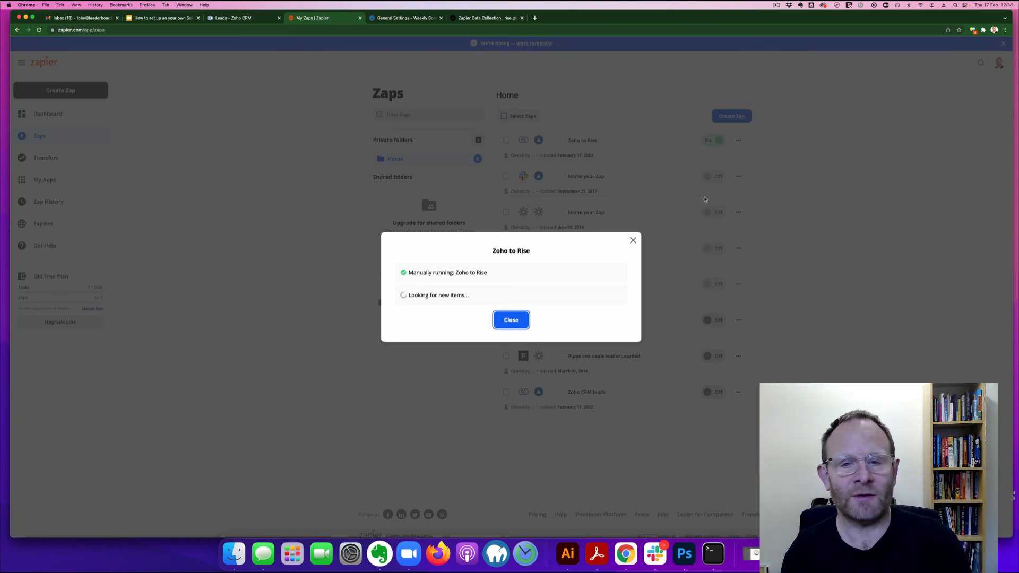
click(395, 19)
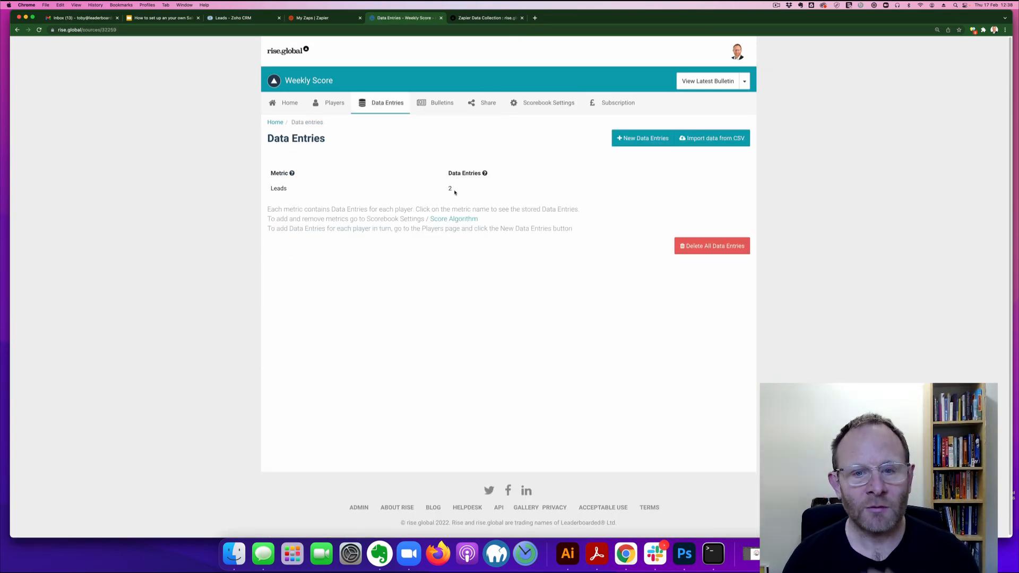
Step: Check the two Zoho entries under the Leads metric, then view the empty Bulletins page
click(286, 189)
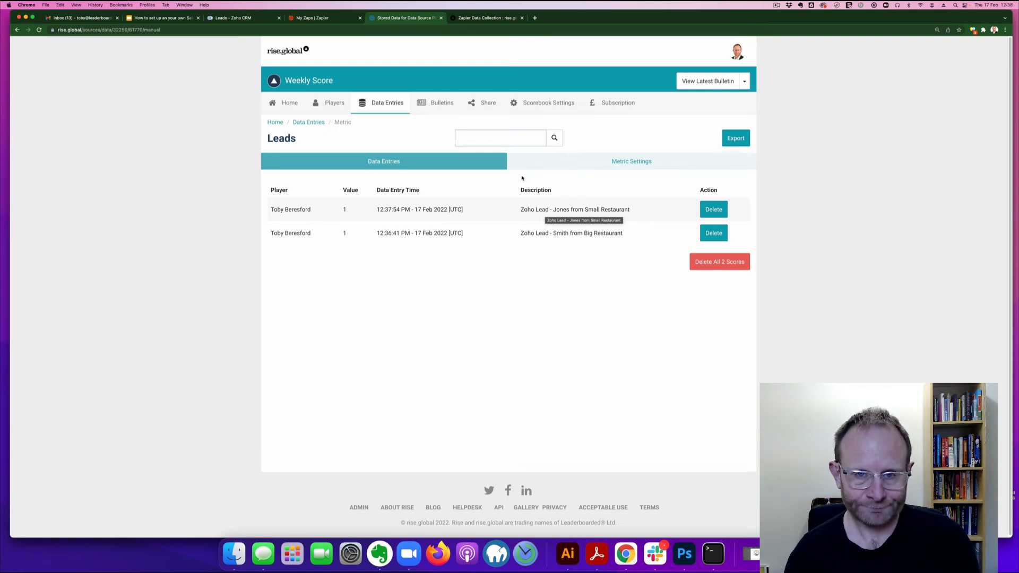
click(438, 102)
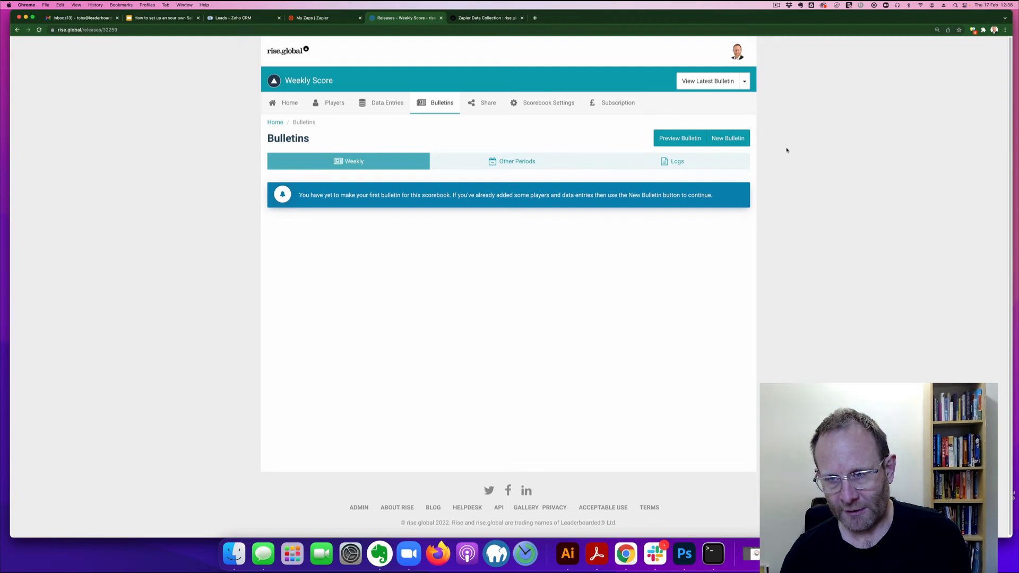
Step: Create a Weekly Score bulletin for the default 2022-02-10 to 2022-02-17 period
click(728, 138)
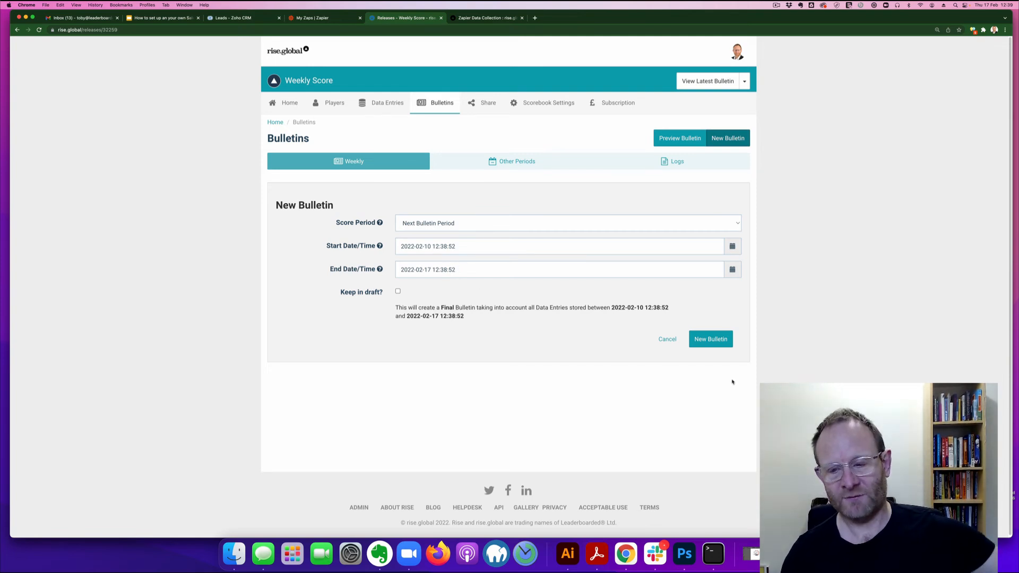
click(703, 343)
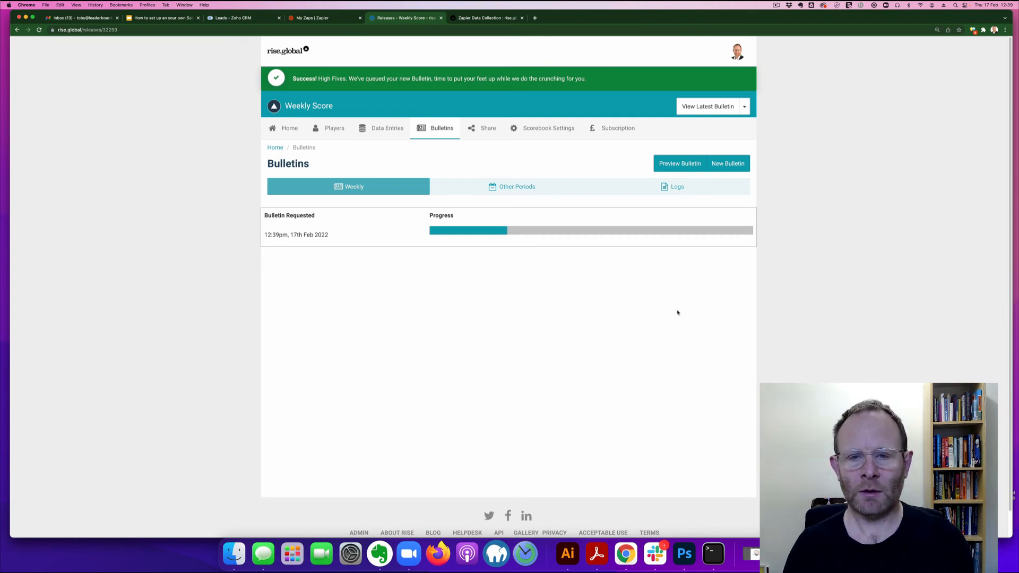
click(541, 130)
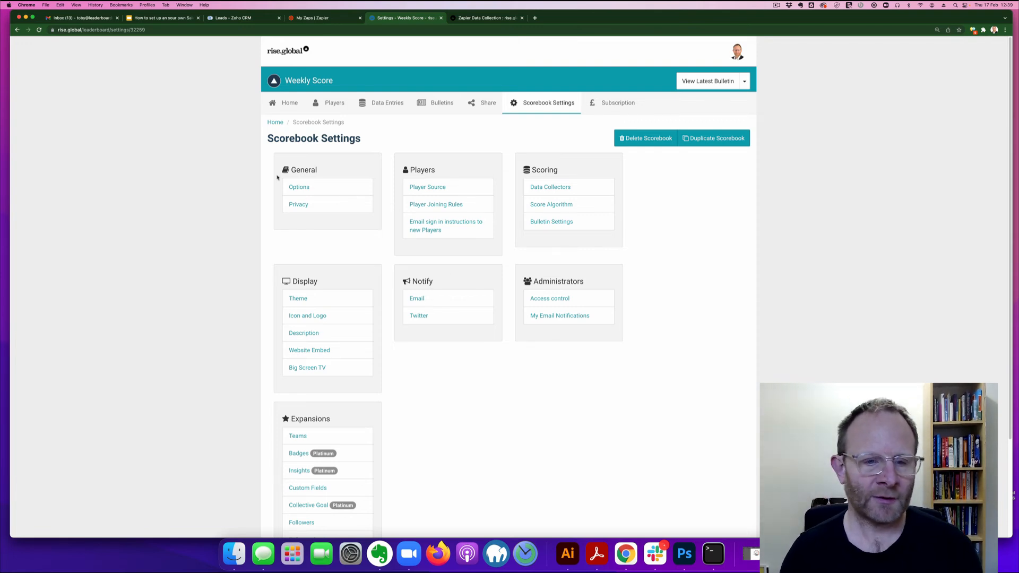
Step: Change the scorebook name to North West Sales Contest and home URL to northwestsales
click(299, 188)
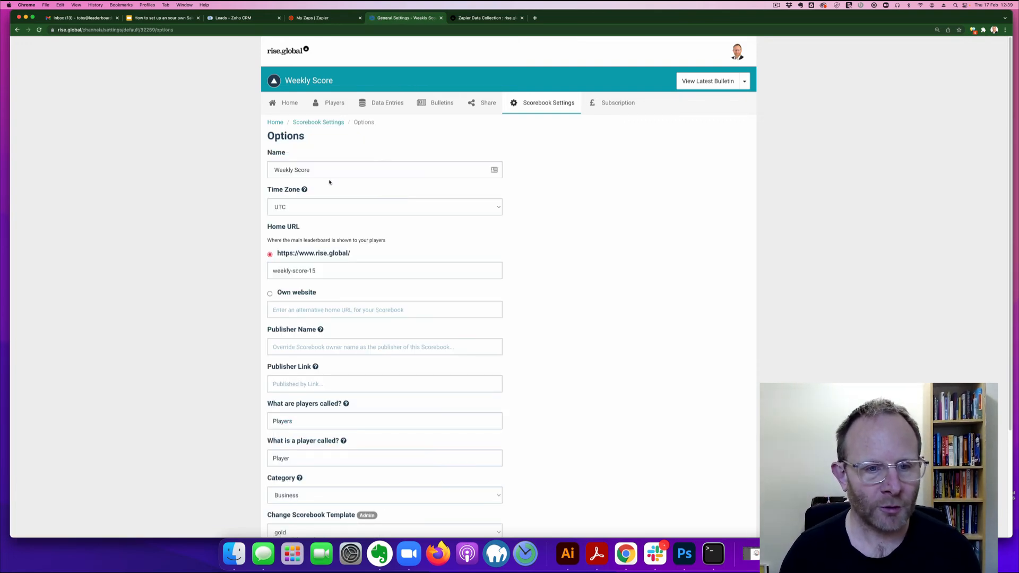
drag(319, 173, 257, 173)
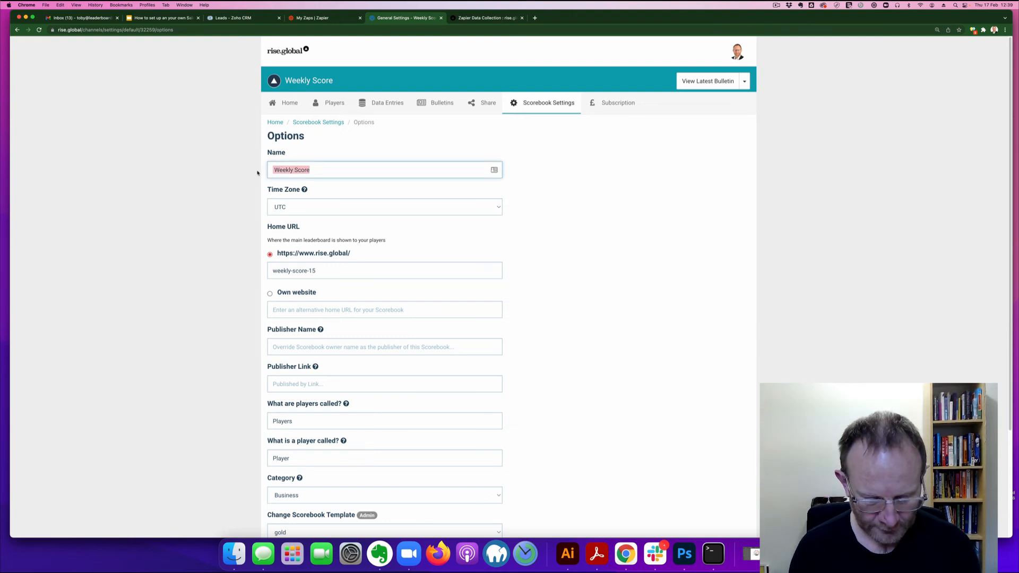
text(No)
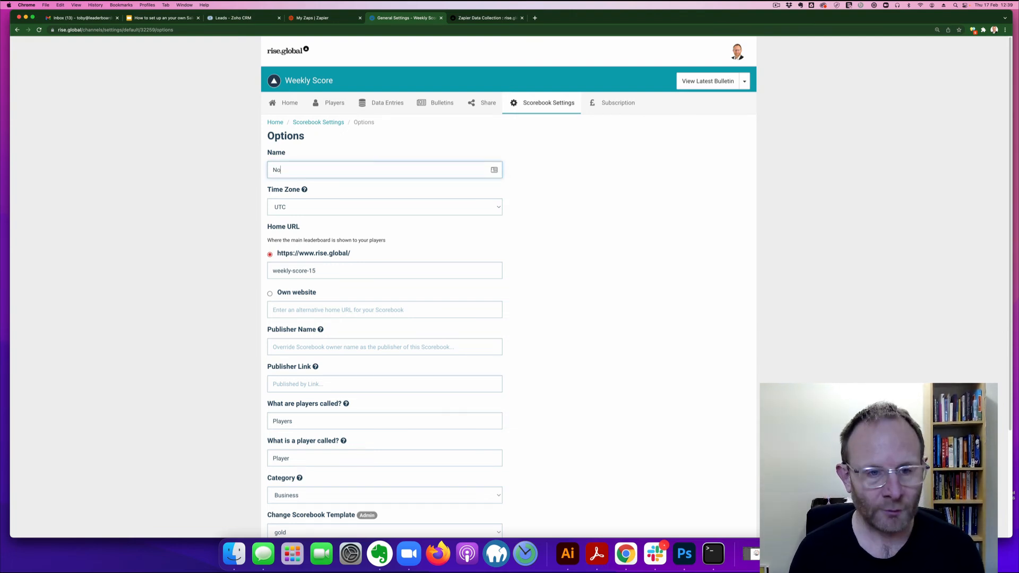
text(rth West Sales Contest)
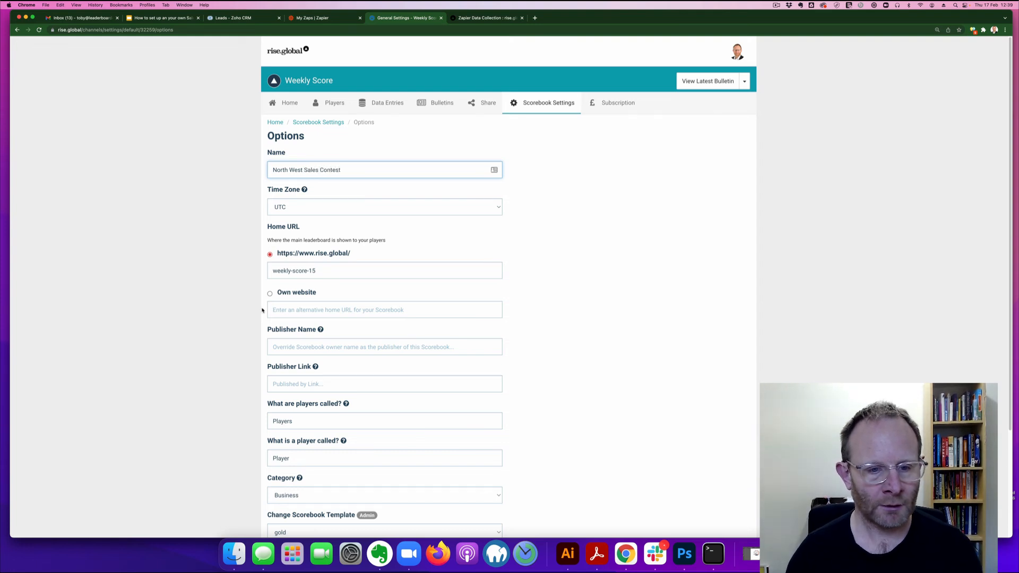
drag(317, 275, 244, 272)
text(no)
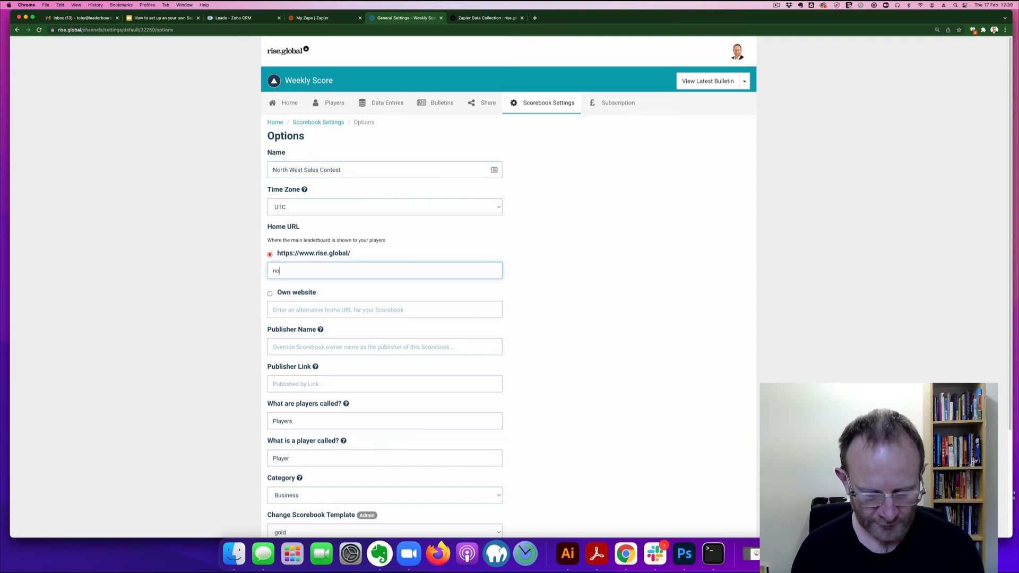
text(rthwestsales)
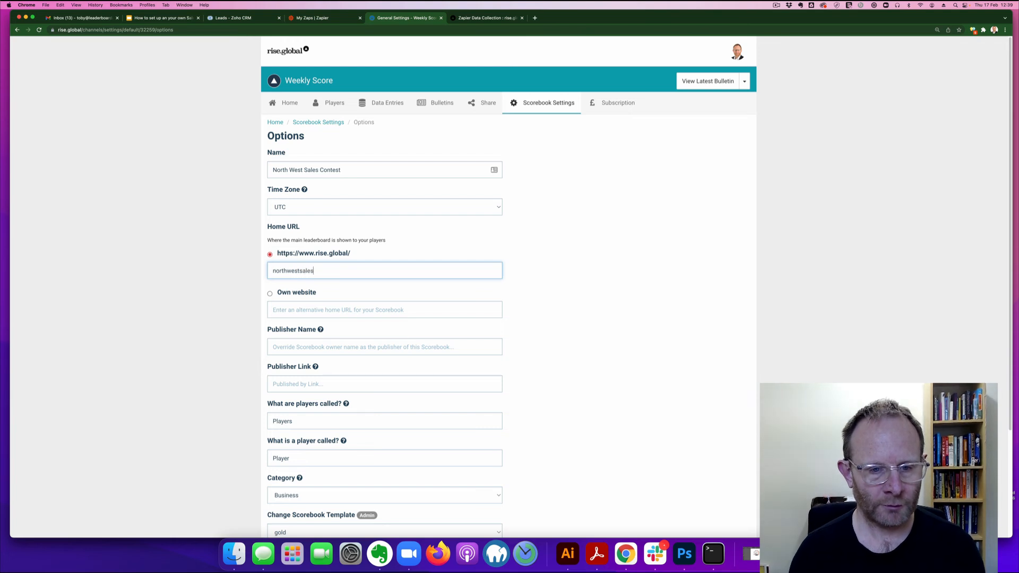
Step: Label players as Reps (plural) and Rep (singular) and save the options
double_click(284, 421)
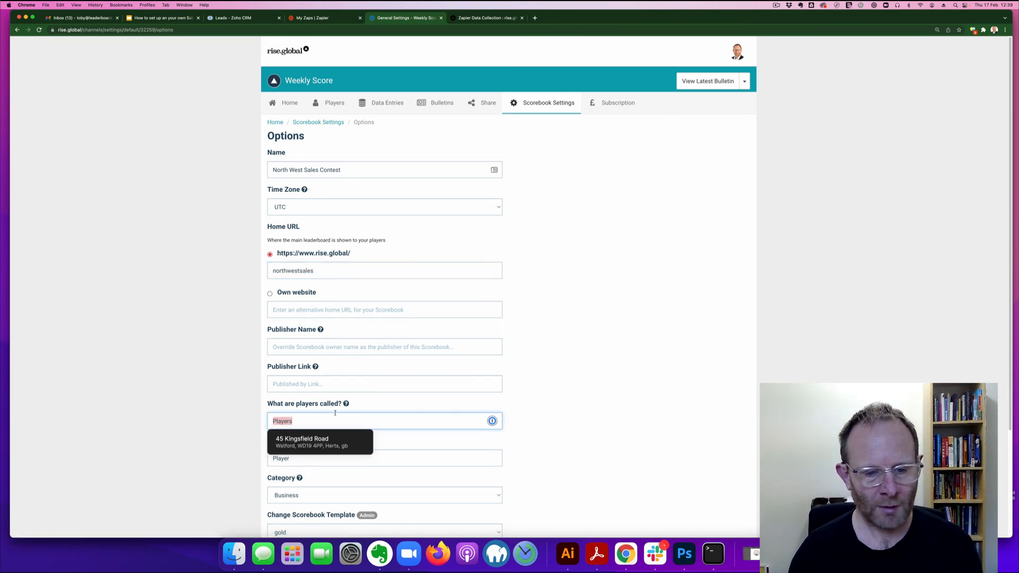
click(374, 405)
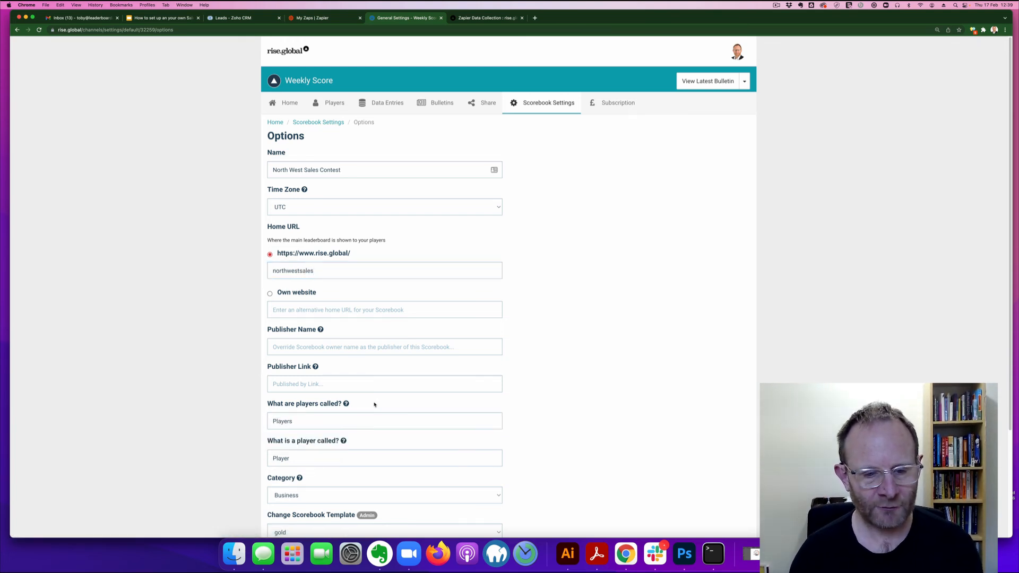
double_click(280, 420)
text(Reps)
key(Tab)
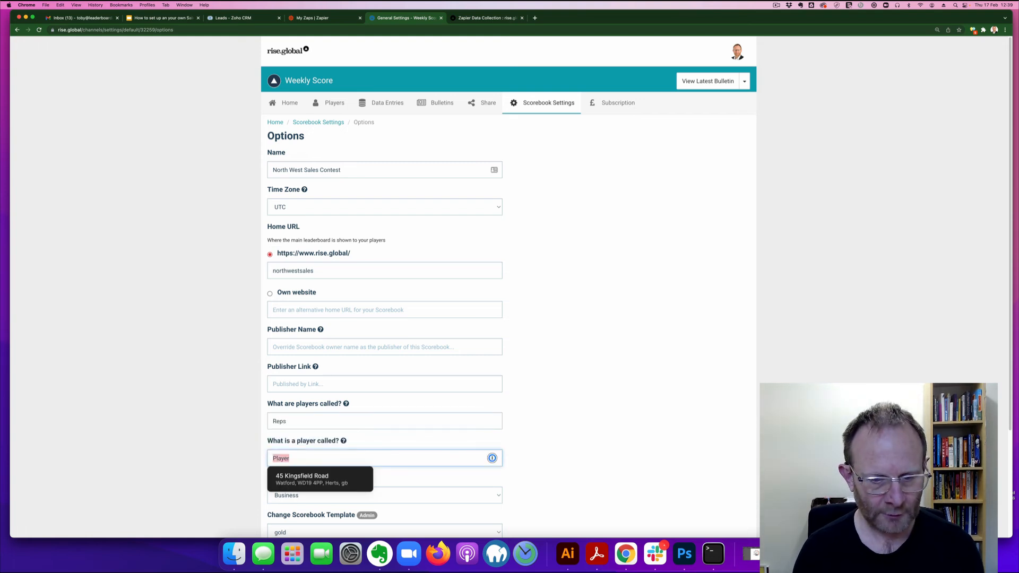
text(Rep)
key(Tab)
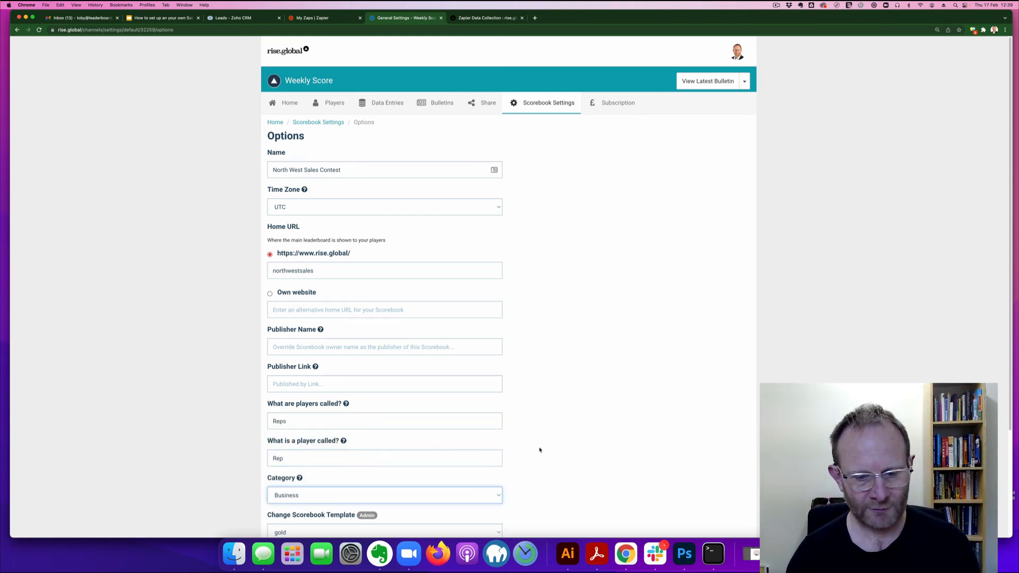
scroll(595, 265, down, 5)
click(499, 426)
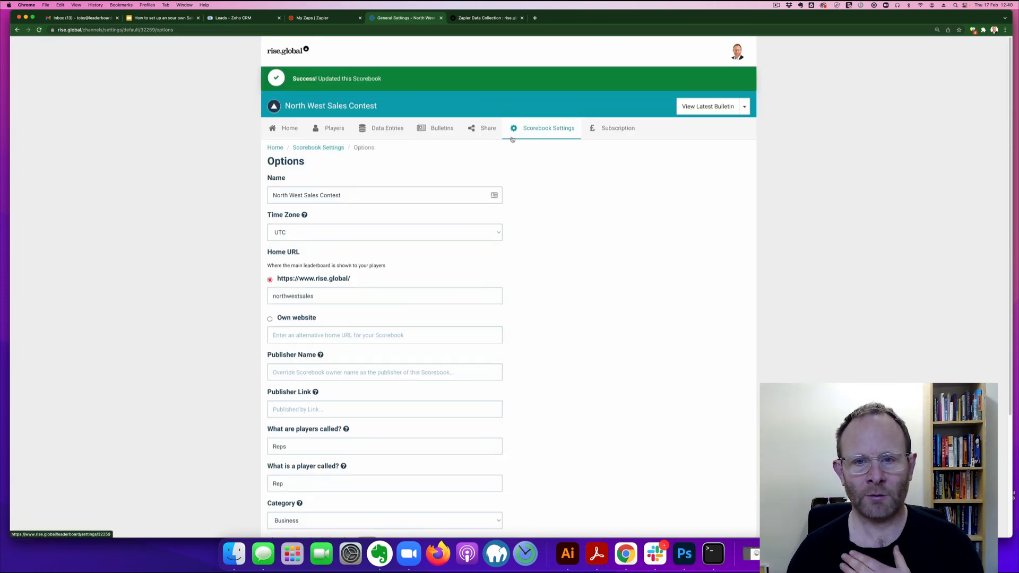
click(539, 128)
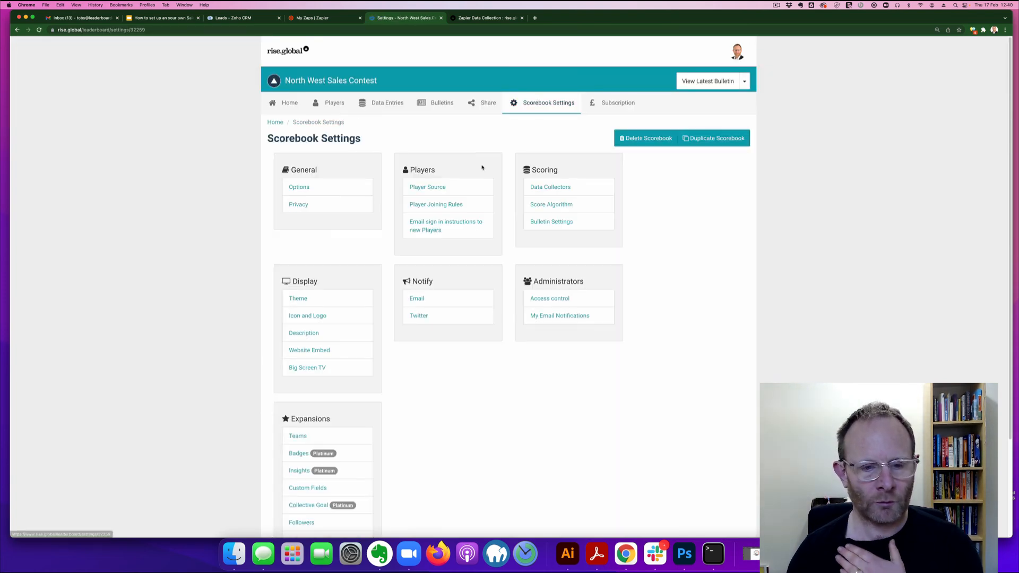
Step: Set the theme's primary colour to purple #691fdc and save the theme
click(303, 300)
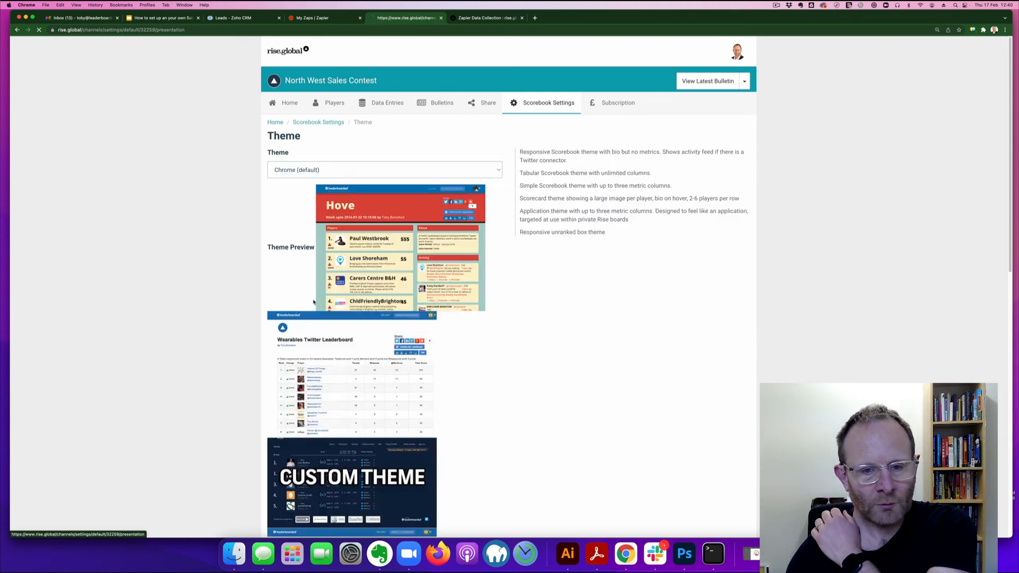
click(494, 340)
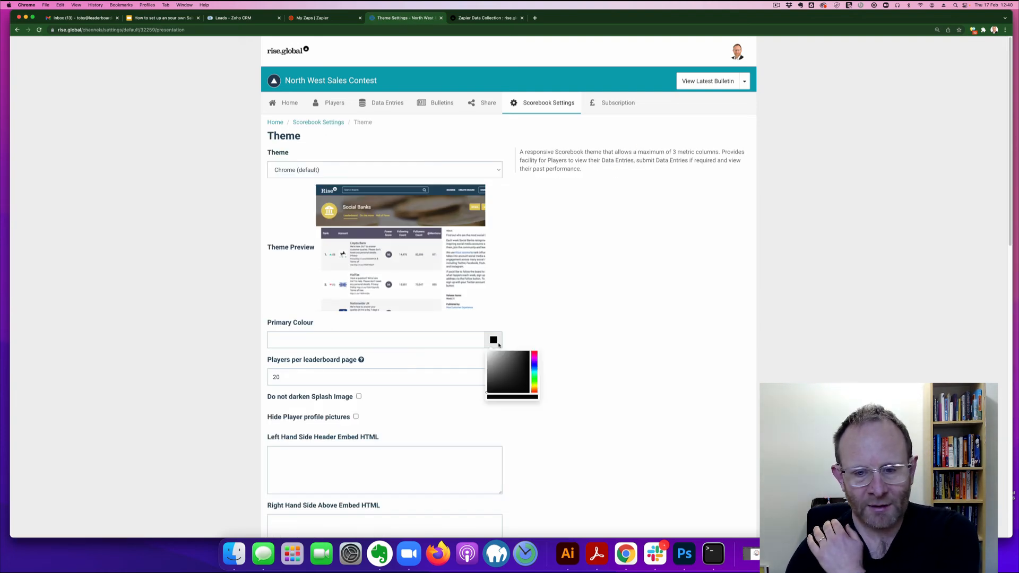
click(534, 363)
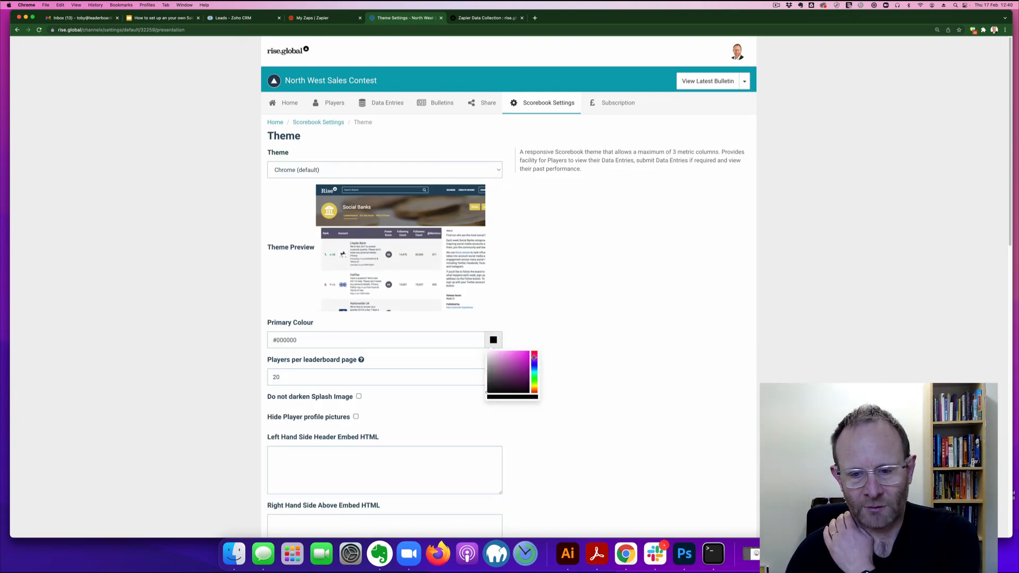
click(522, 357)
click(546, 387)
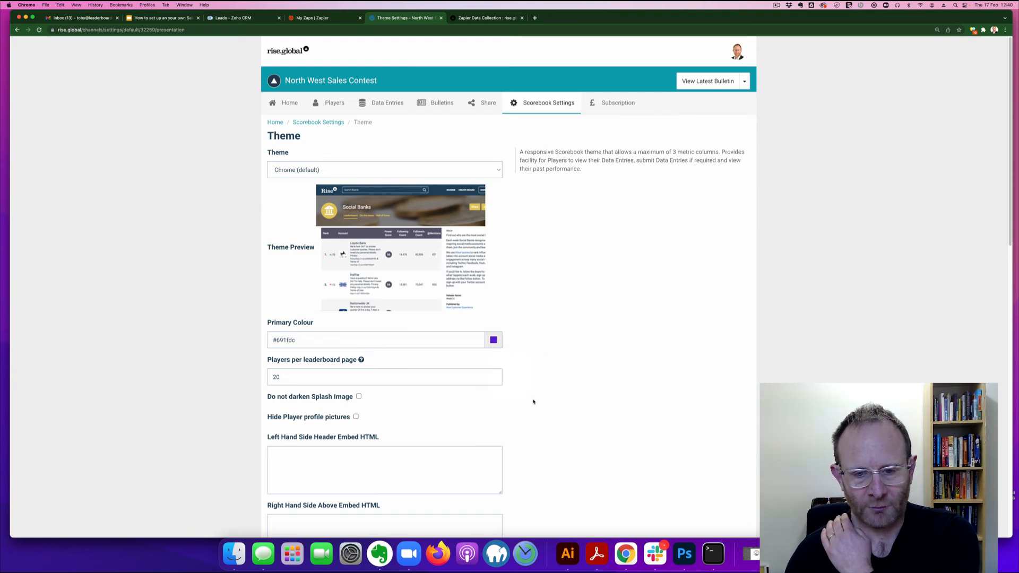
scroll(530, 404, down, 3)
scroll(490, 474, down, 5)
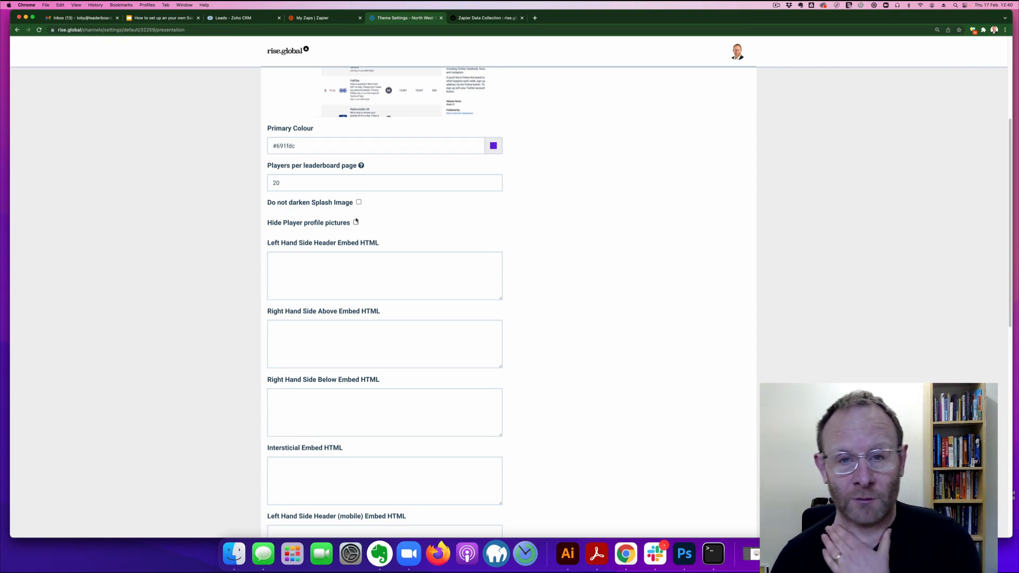
scroll(422, 236, down, 5)
scroll(425, 271, down, 7)
scroll(500, 480, down, 5)
click(498, 462)
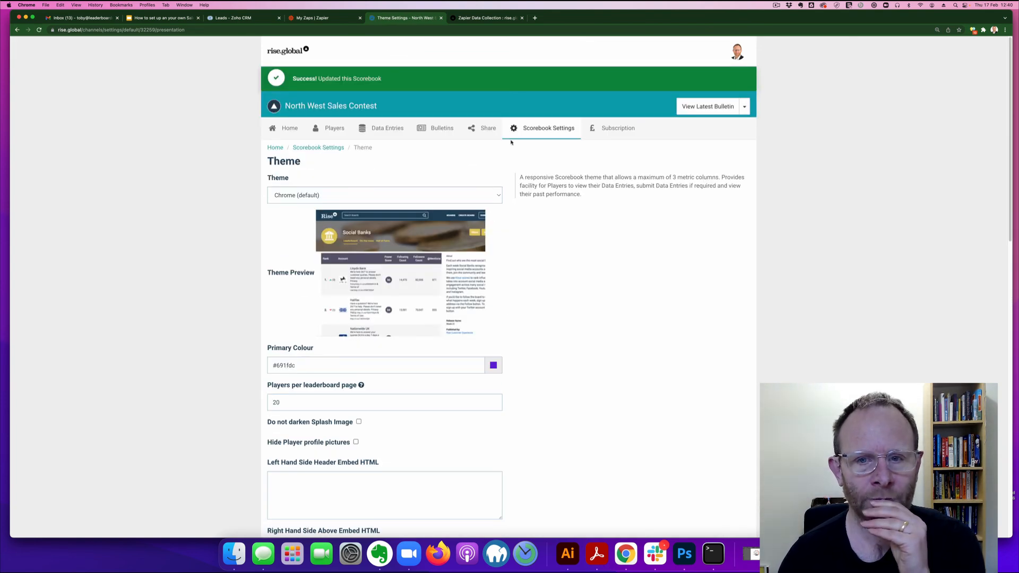
click(536, 129)
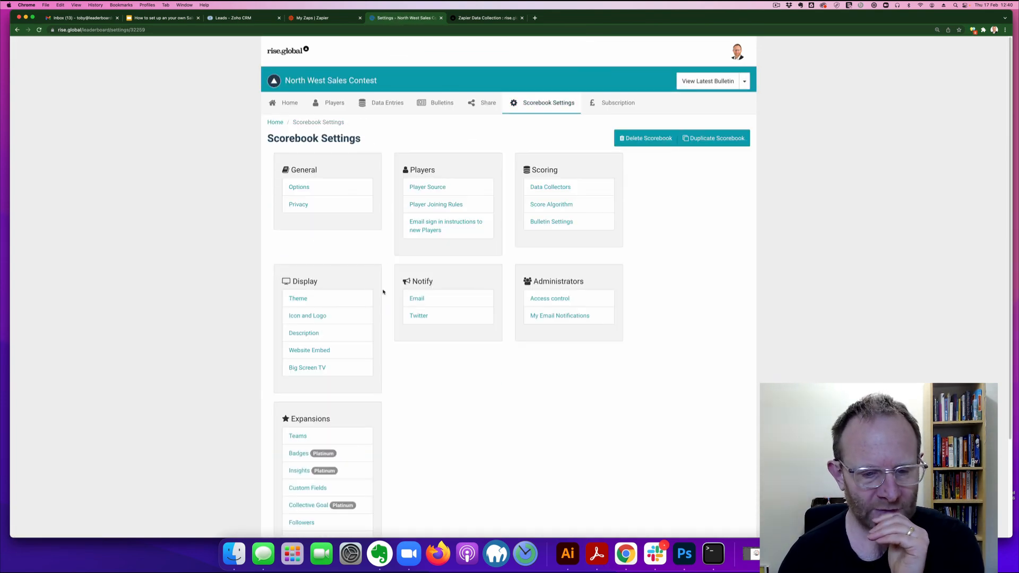
Step: Upload background.jpg from Downloads as the scorebook's splash image
click(317, 316)
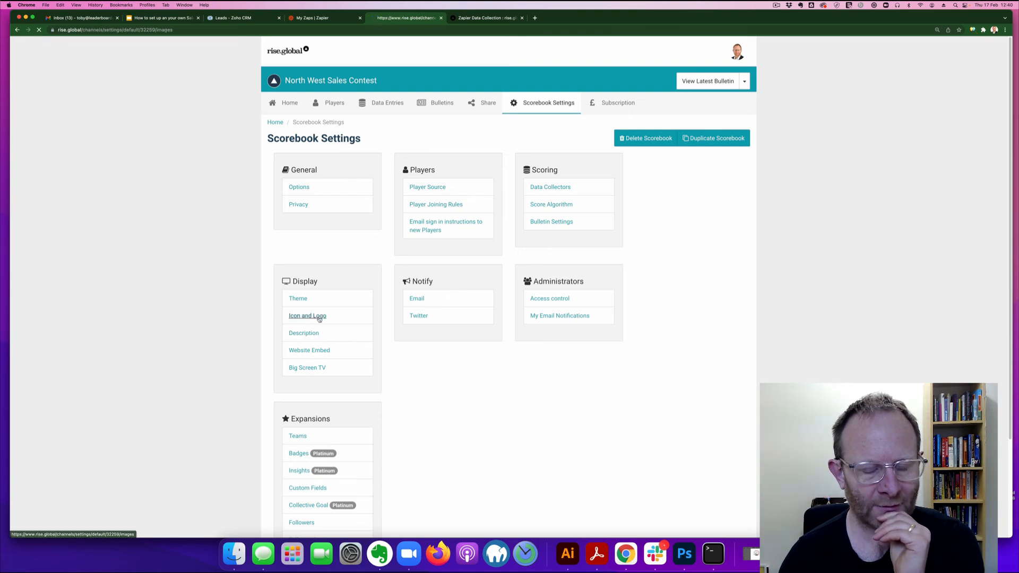
click(301, 297)
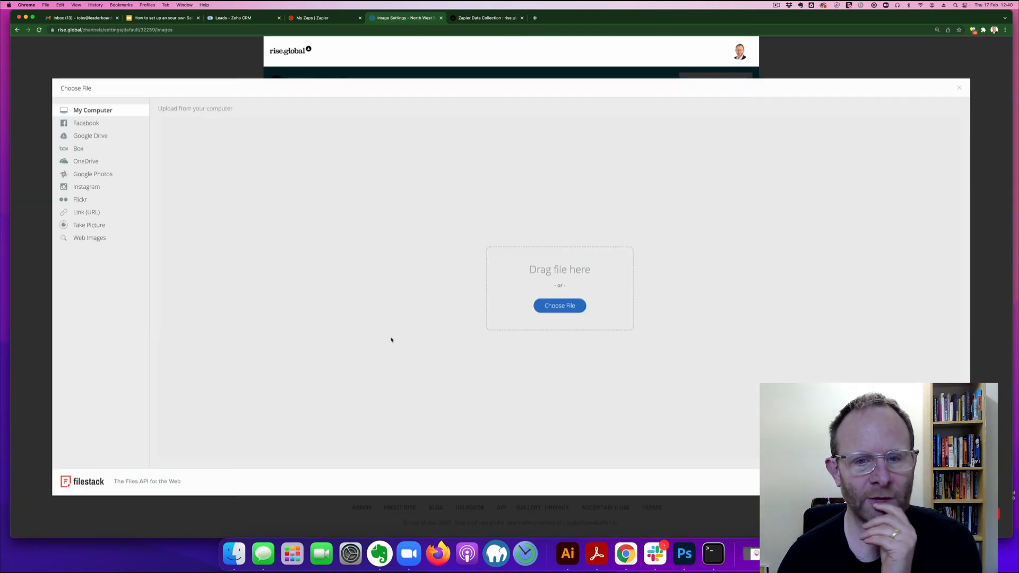
click(545, 307)
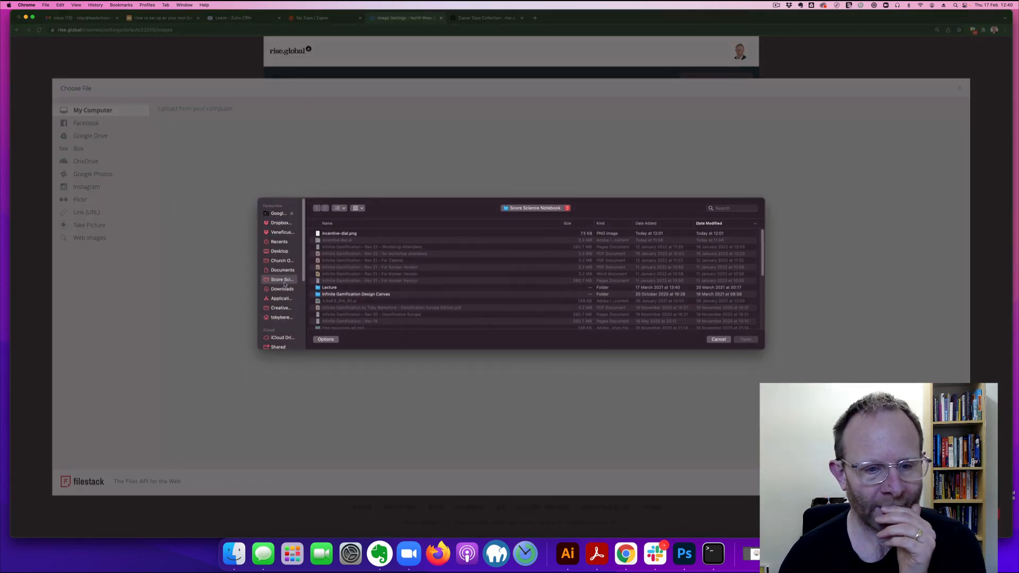
click(283, 290)
double_click(340, 233)
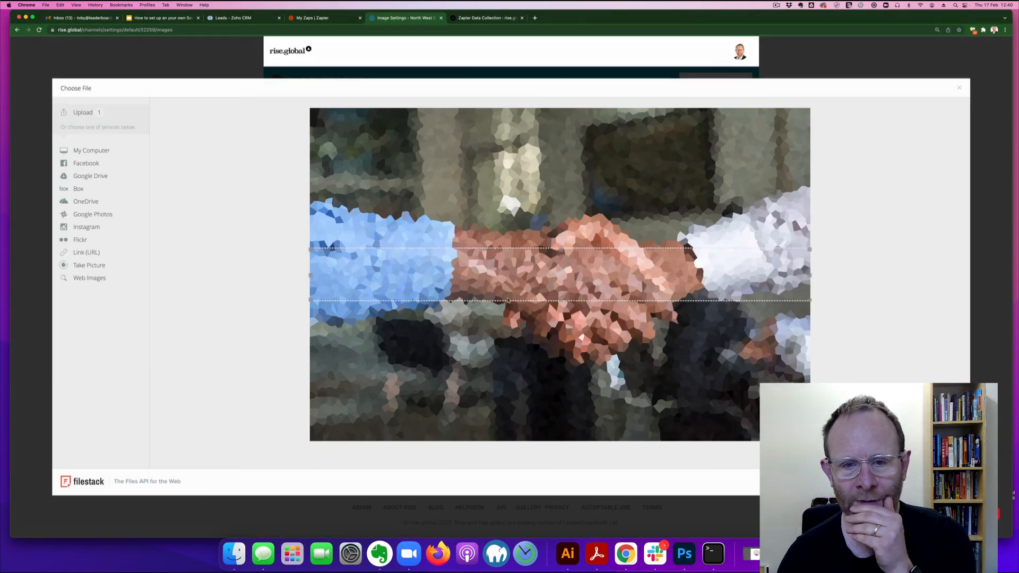
Step: Crop the handshake photo higher up, confirm the upload, and save the Icon and Logo settings
drag(507, 279, 502, 232)
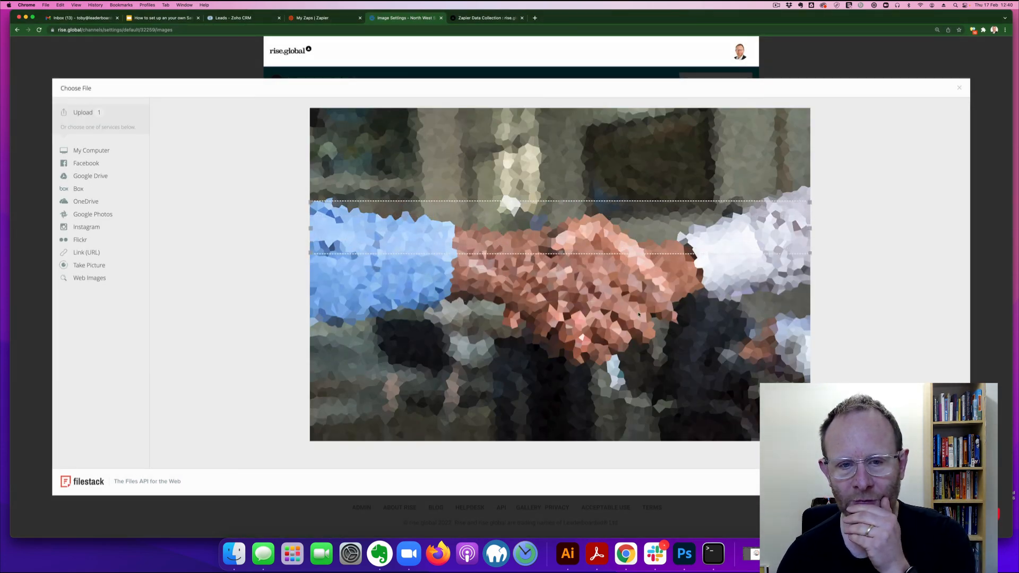
drag(579, 242, 562, 183)
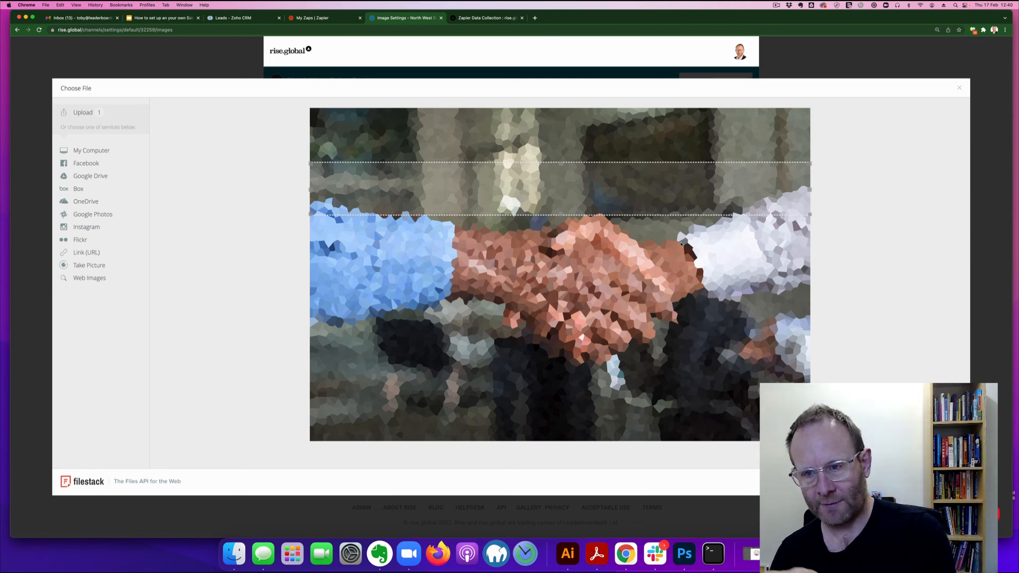
click(934, 482)
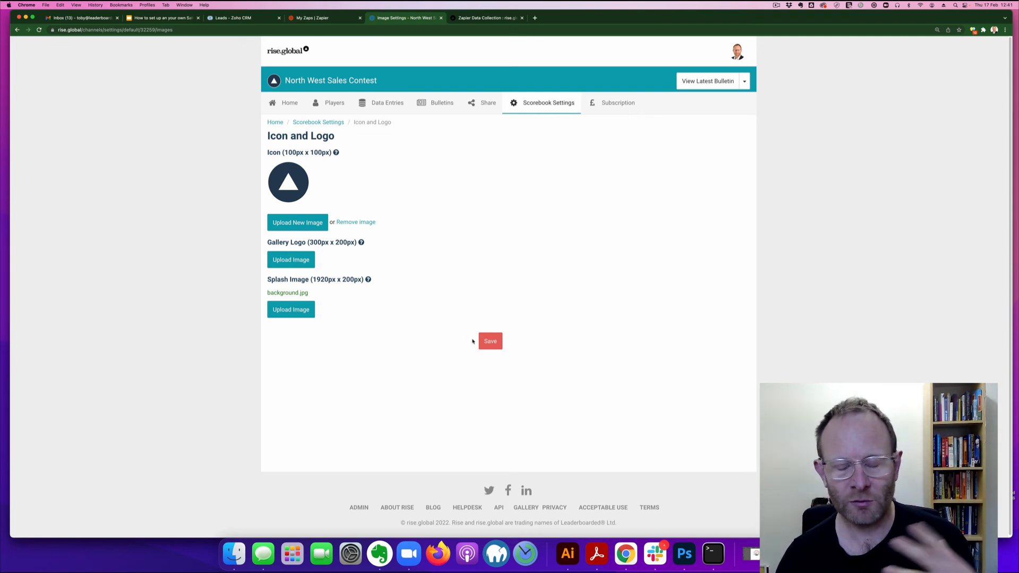
click(482, 341)
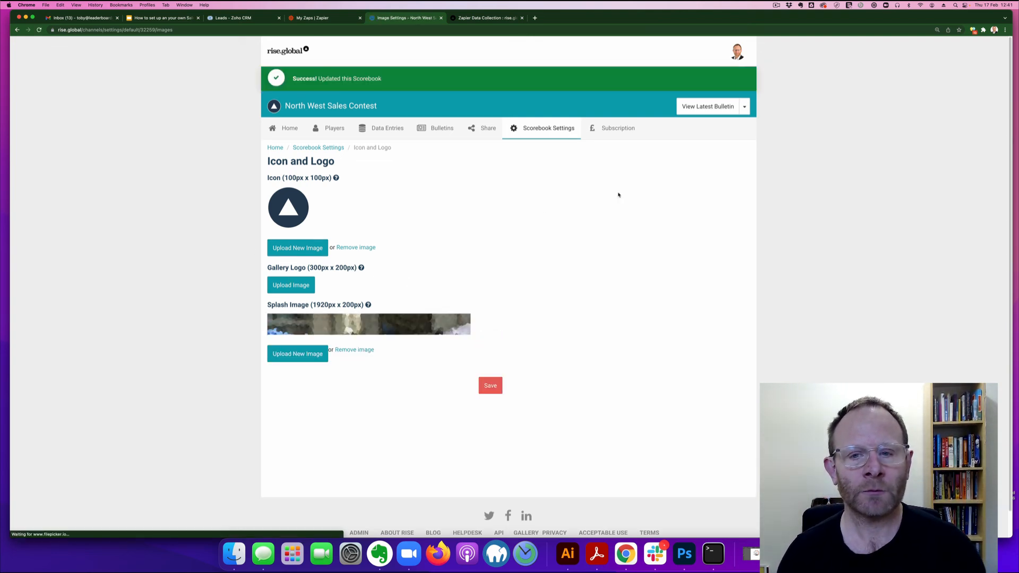
click(442, 129)
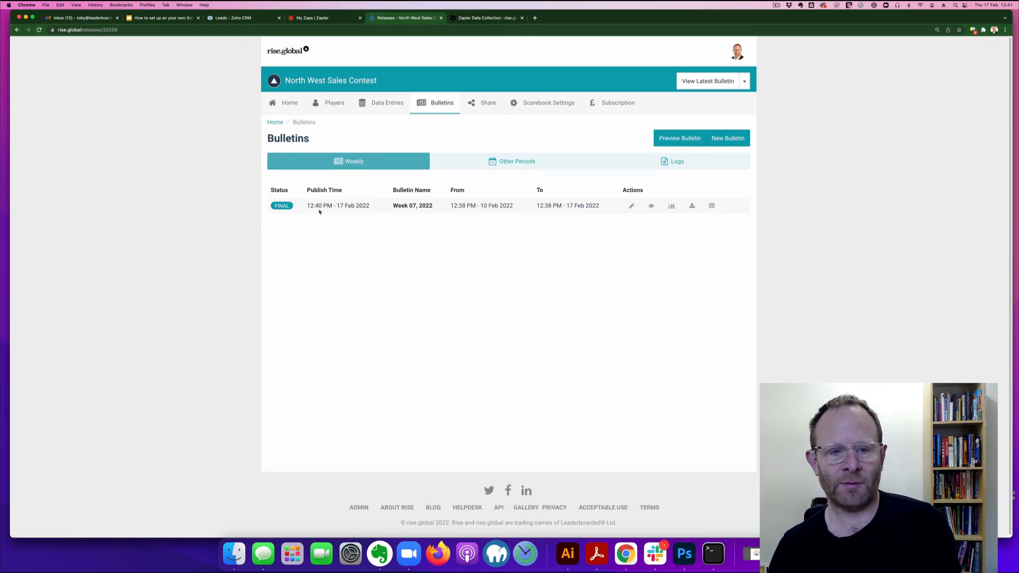
Step: Add 'This week looks great guys' to the Week 07, 2022 bulletin, save, and view it
click(631, 206)
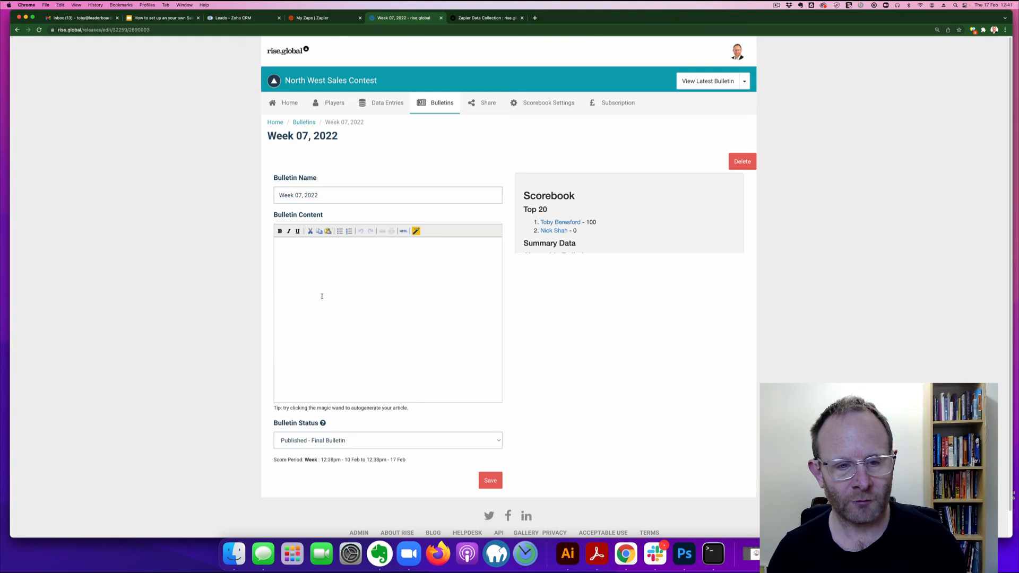
text(This week )
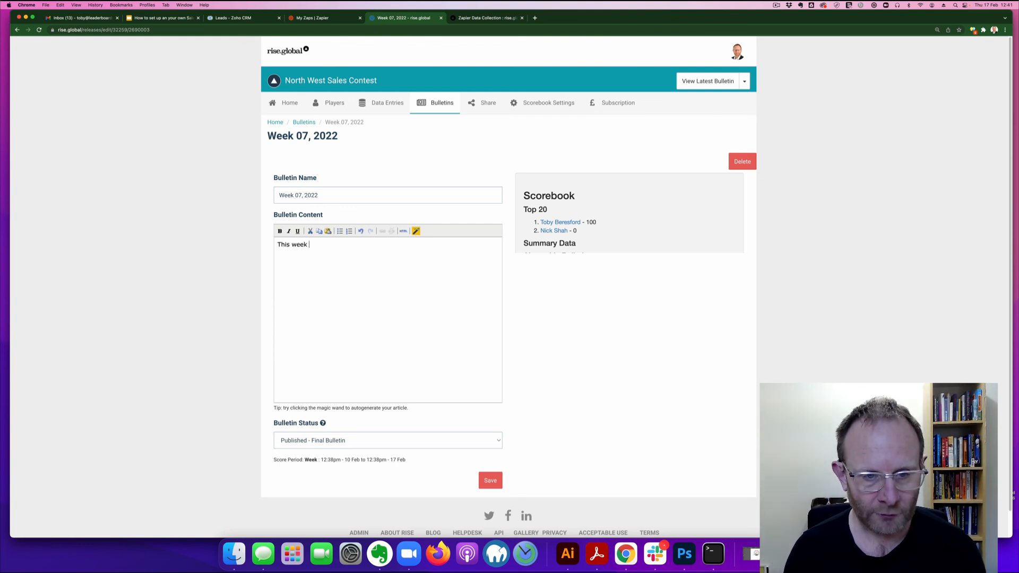
text(looks great guys)
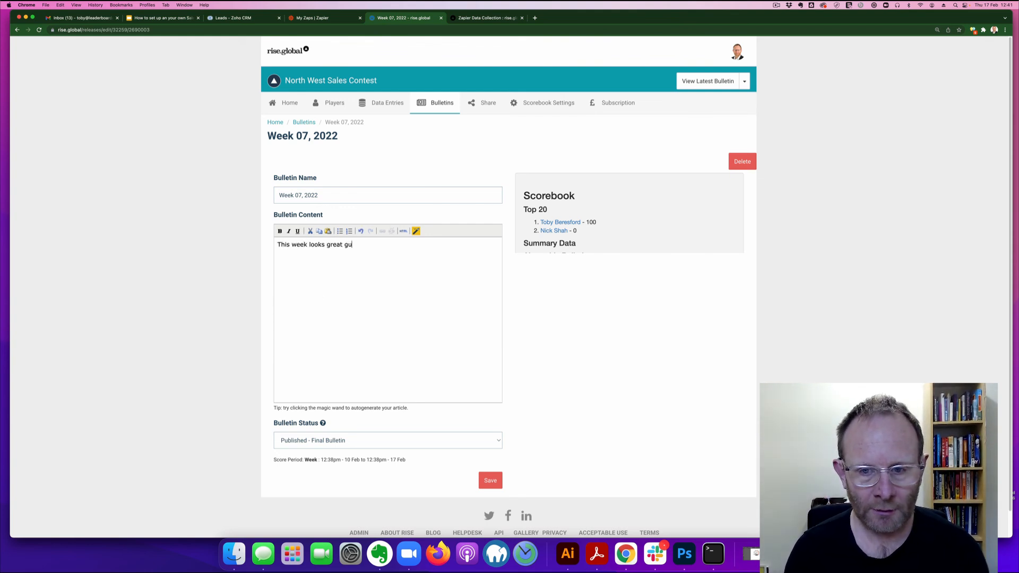
click(487, 479)
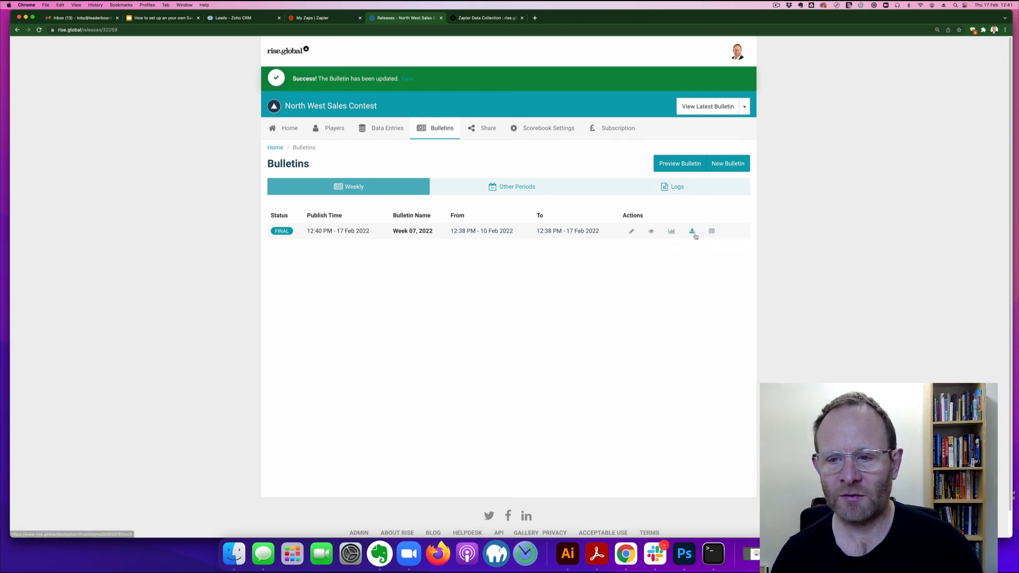
click(650, 232)
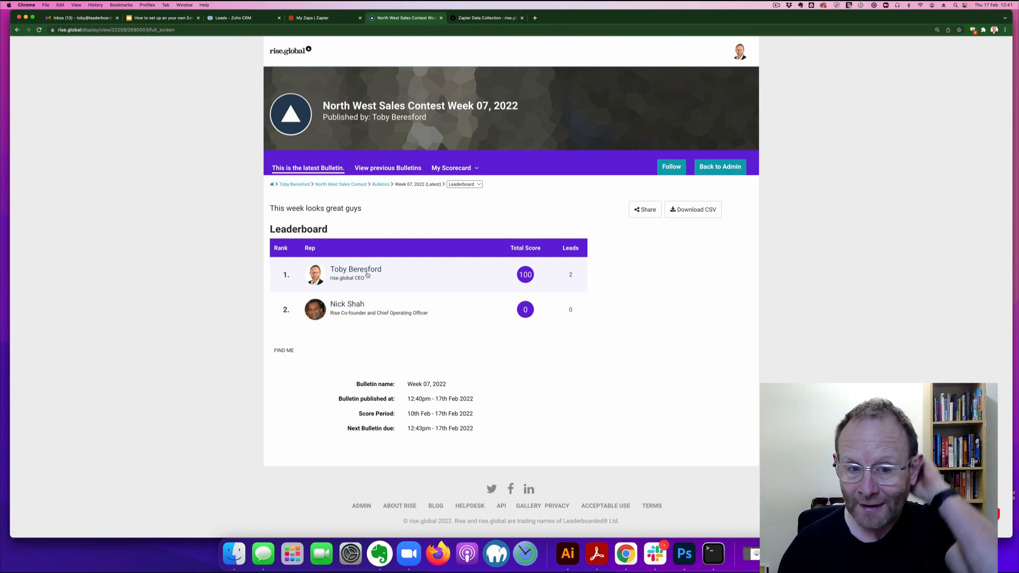
Step: View the top rep's scorecard, then go back to the admin's Scorebook Settings
click(402, 282)
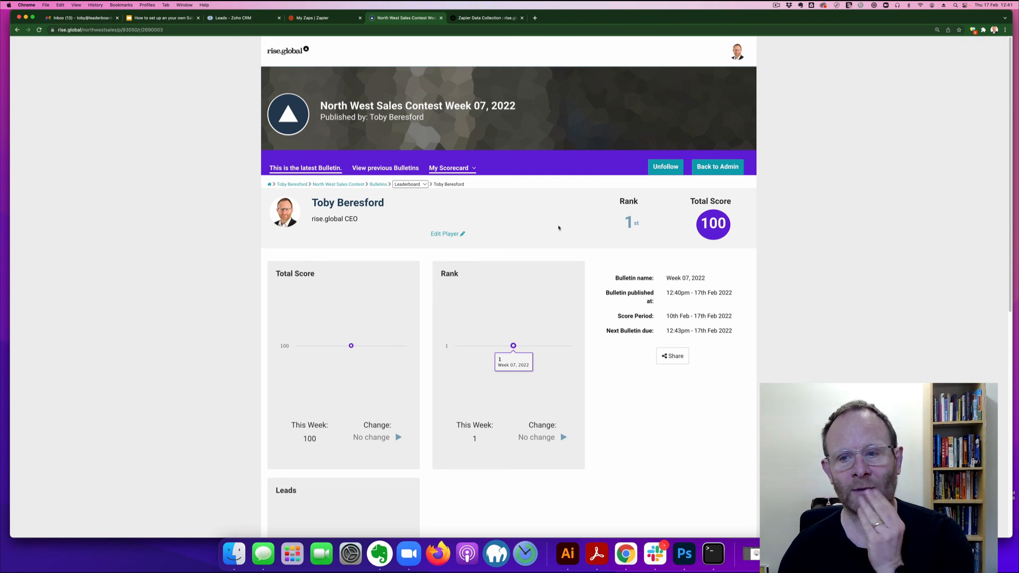
click(17, 30)
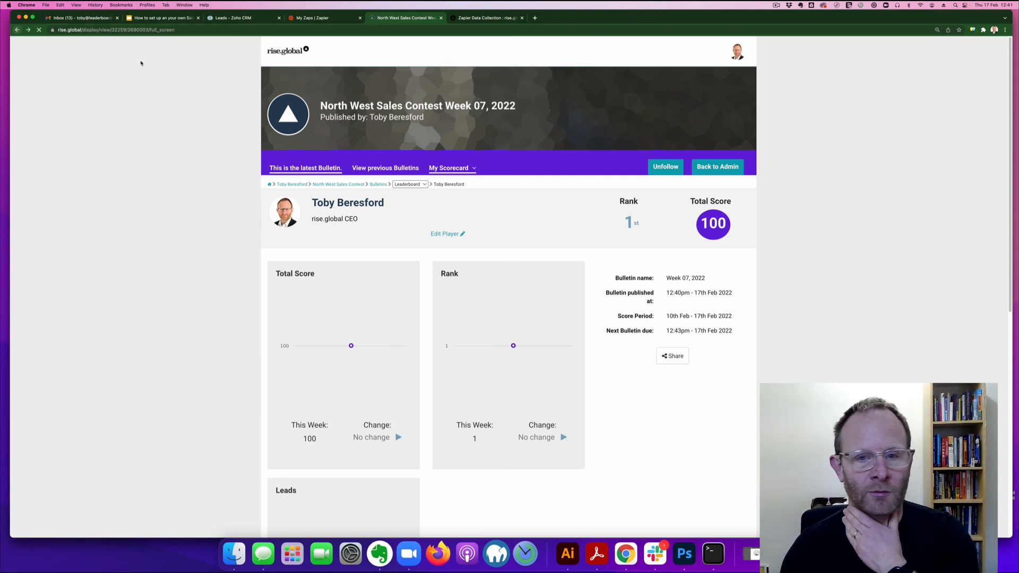
click(720, 167)
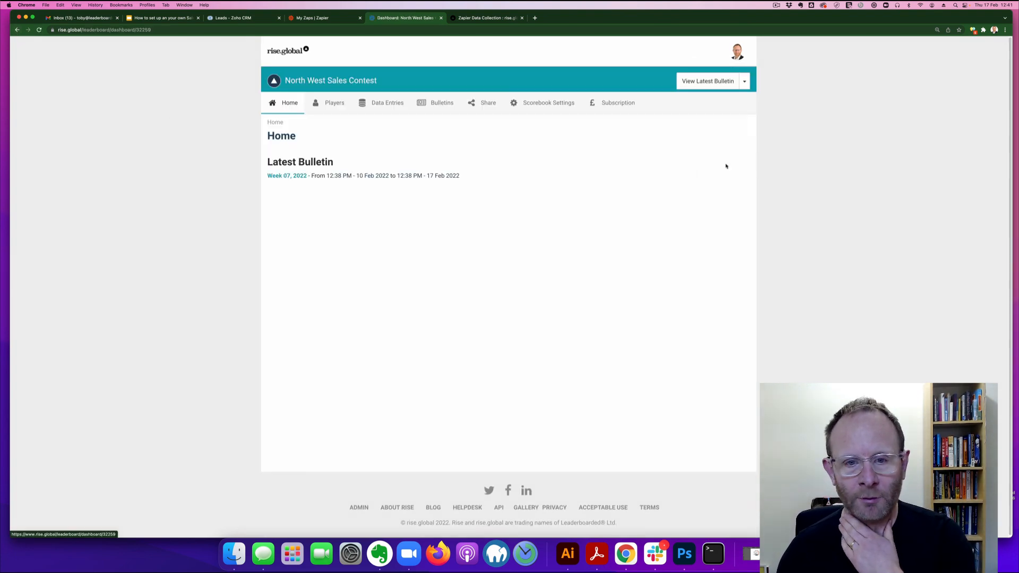
click(558, 103)
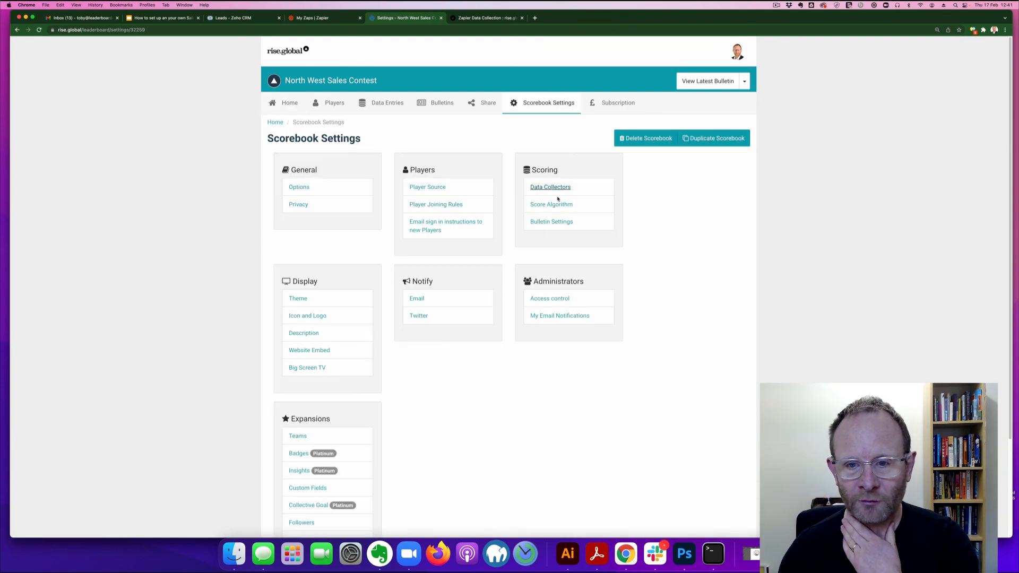
Step: Turn on scheduled bulletin generation, disable the separate generation time, set period end to 24-02-2022, and save
click(551, 218)
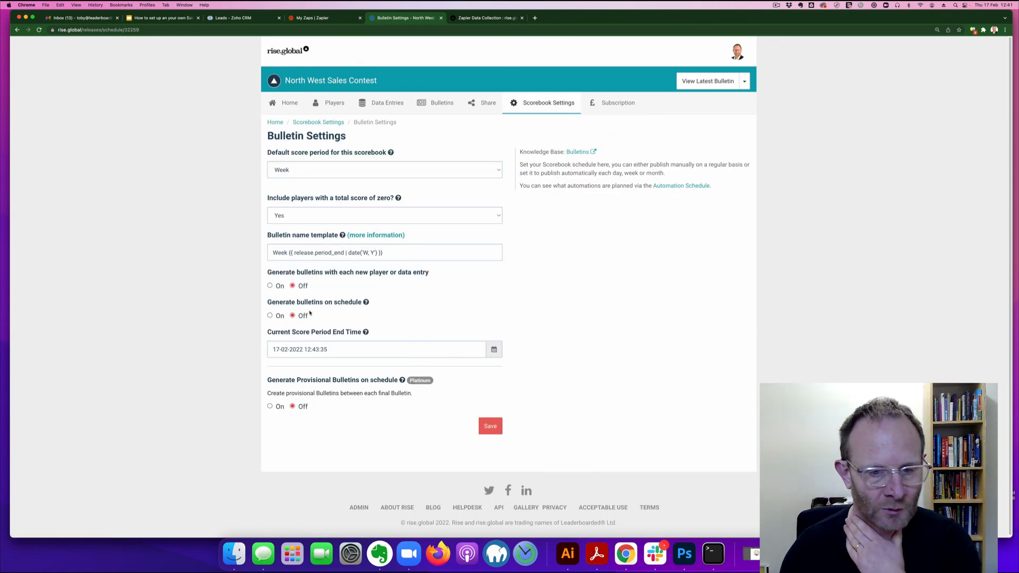
click(277, 318)
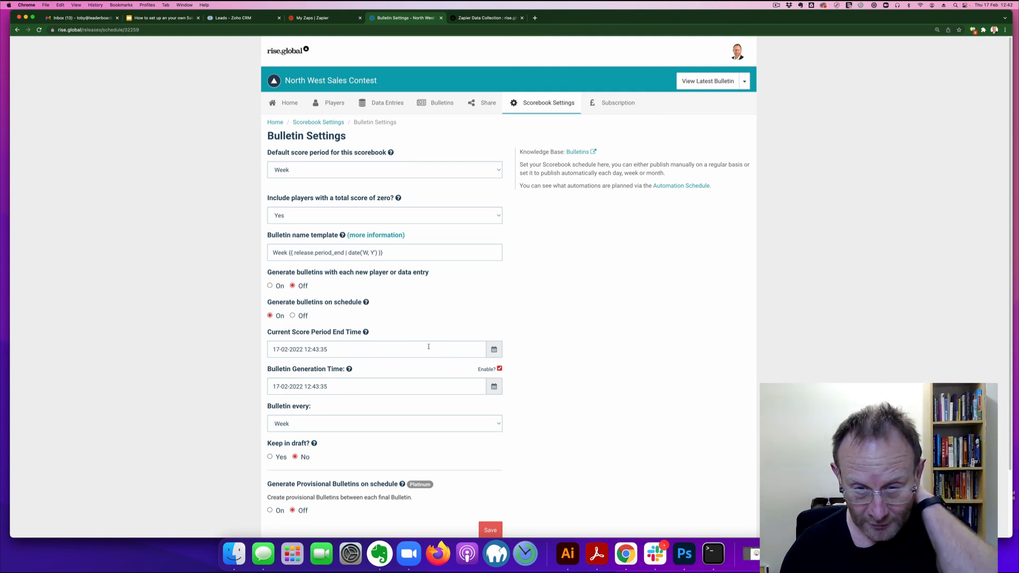
click(500, 368)
click(494, 351)
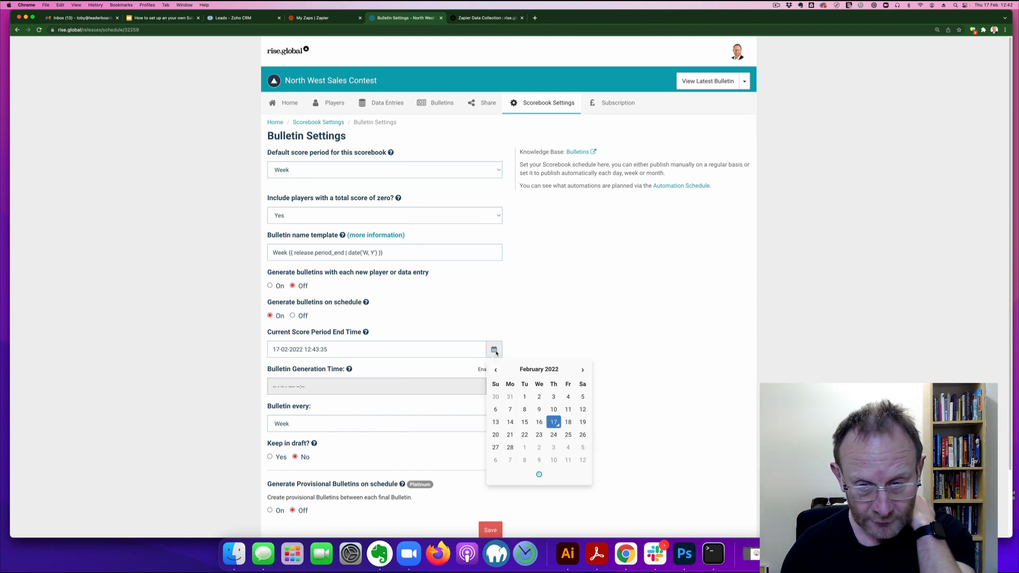
click(553, 435)
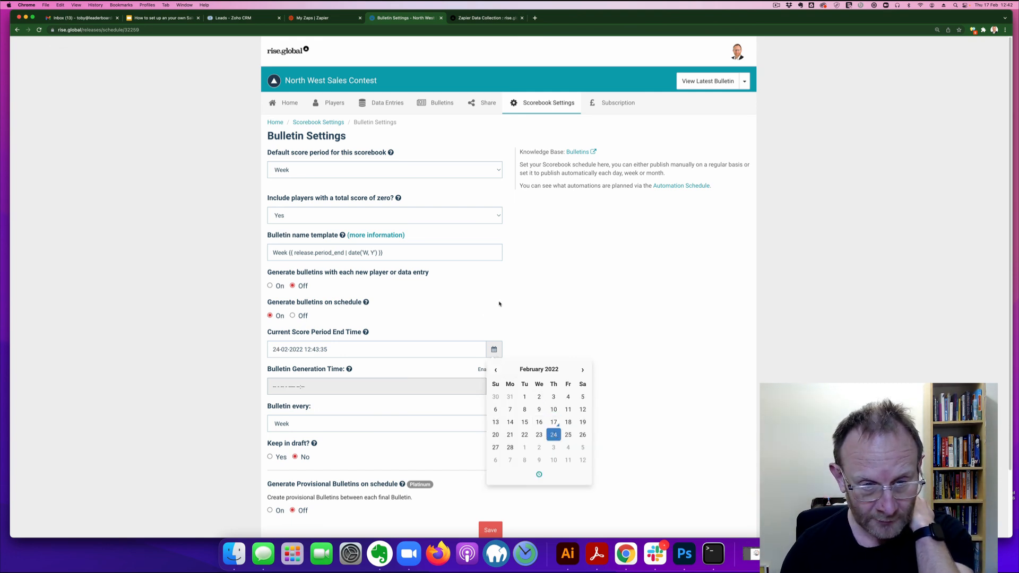
click(499, 302)
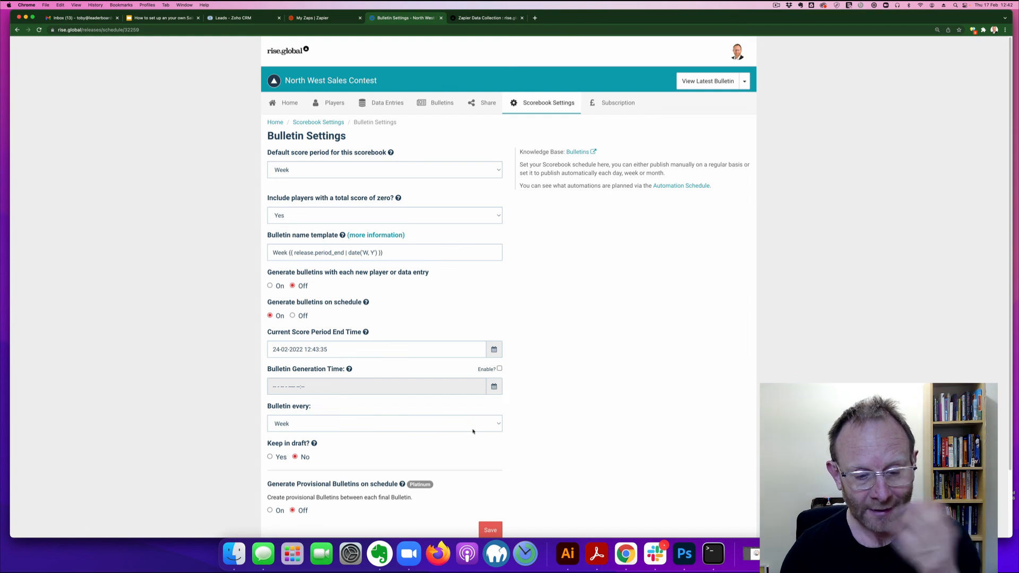
scroll(475, 405, down, 1)
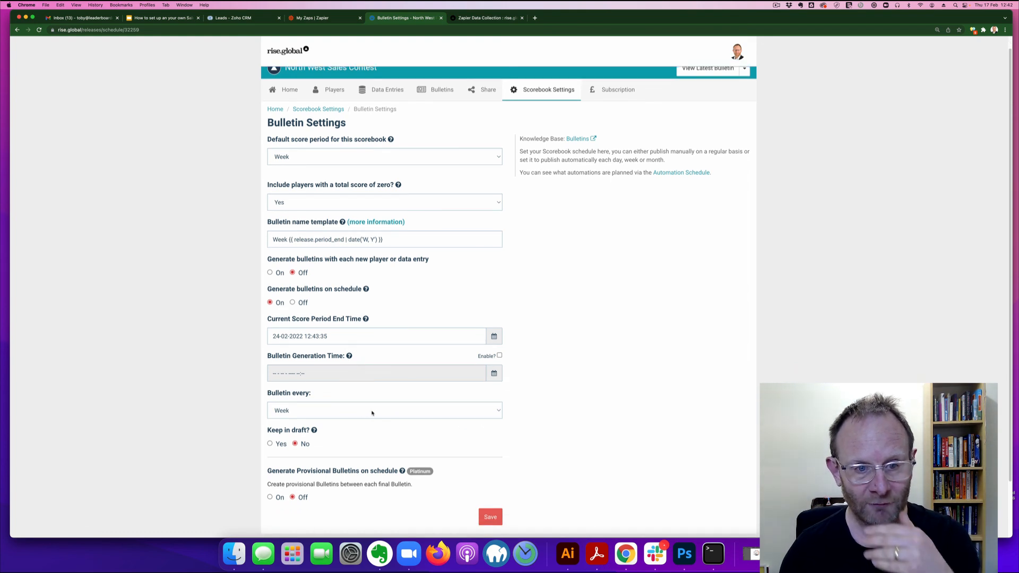
click(490, 517)
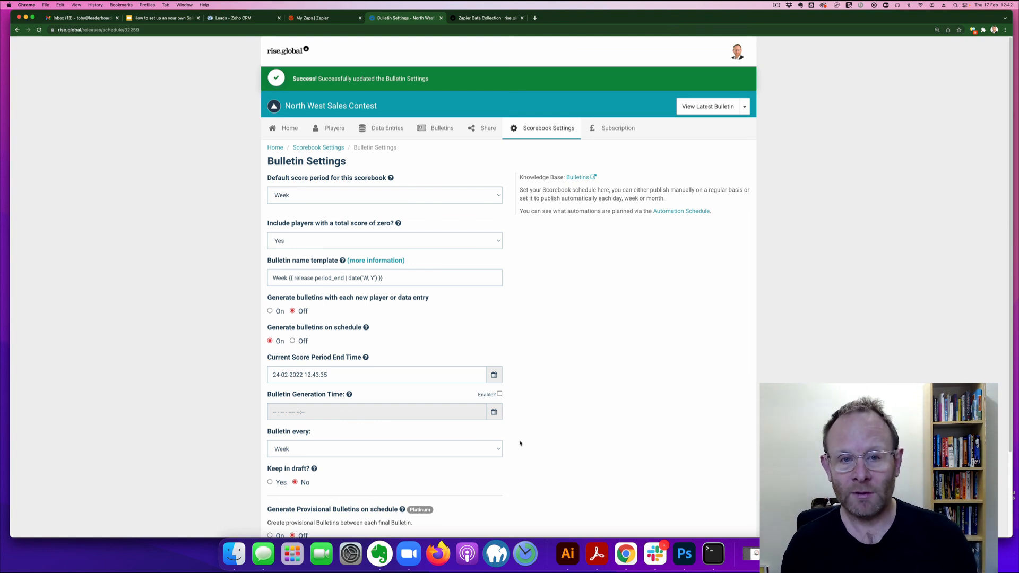
click(547, 128)
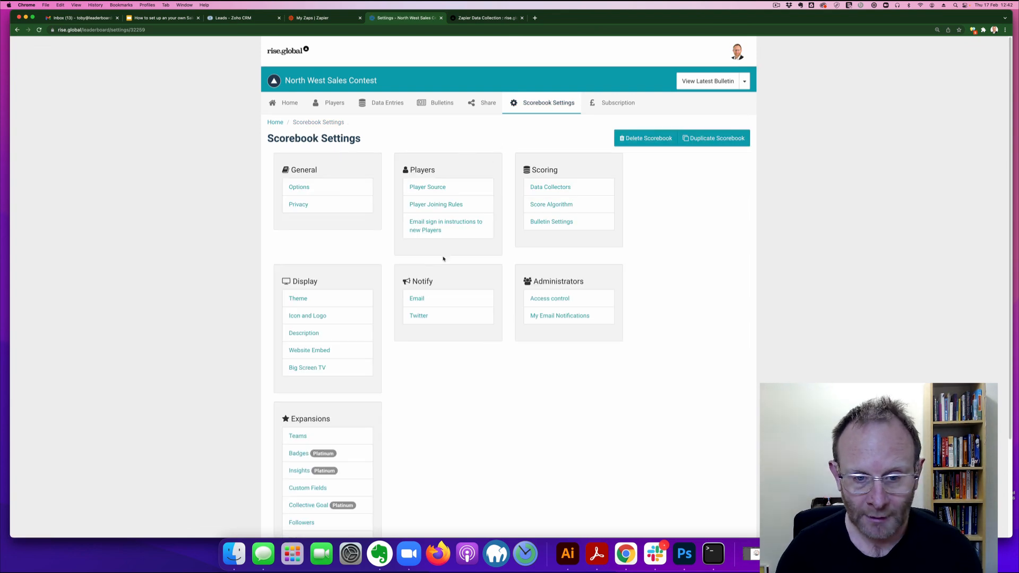
Step: Set 'Automatically e-mail out after each Final Bulletin' to Yes, save, and view the latest bulletin
drag(419, 299, 422, 301)
click(418, 300)
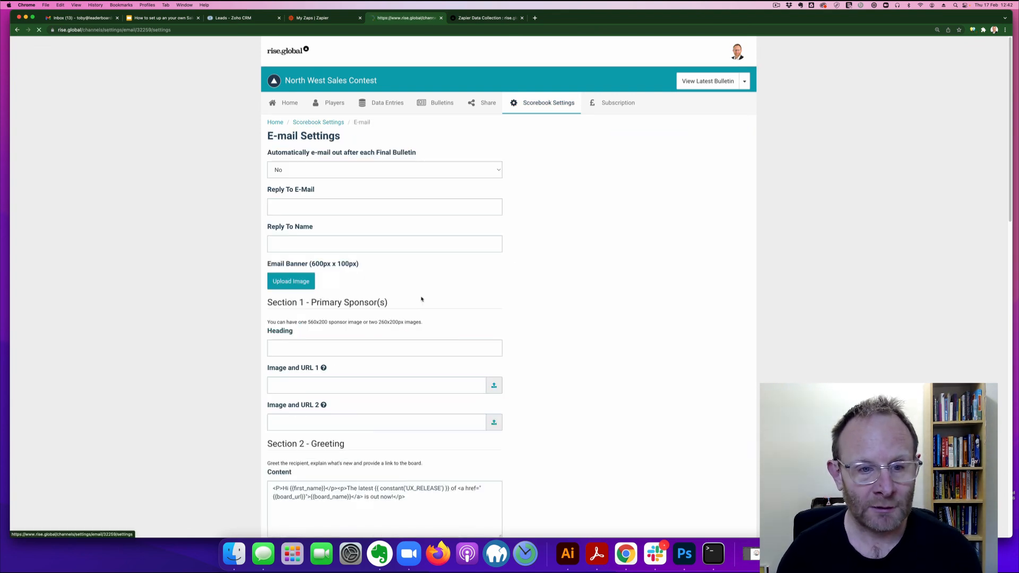
click(355, 170)
click(354, 179)
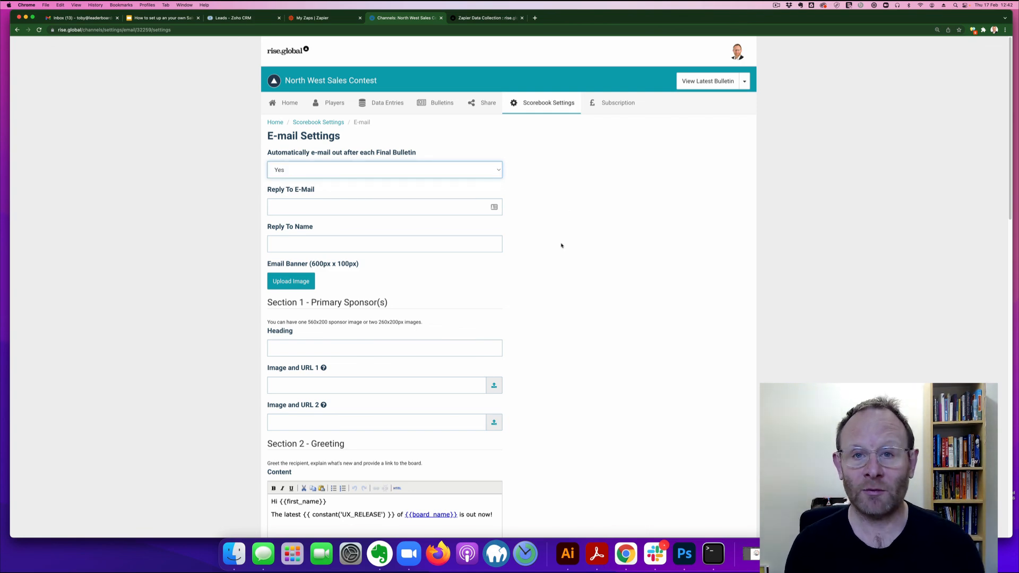
scroll(569, 249, down, 15)
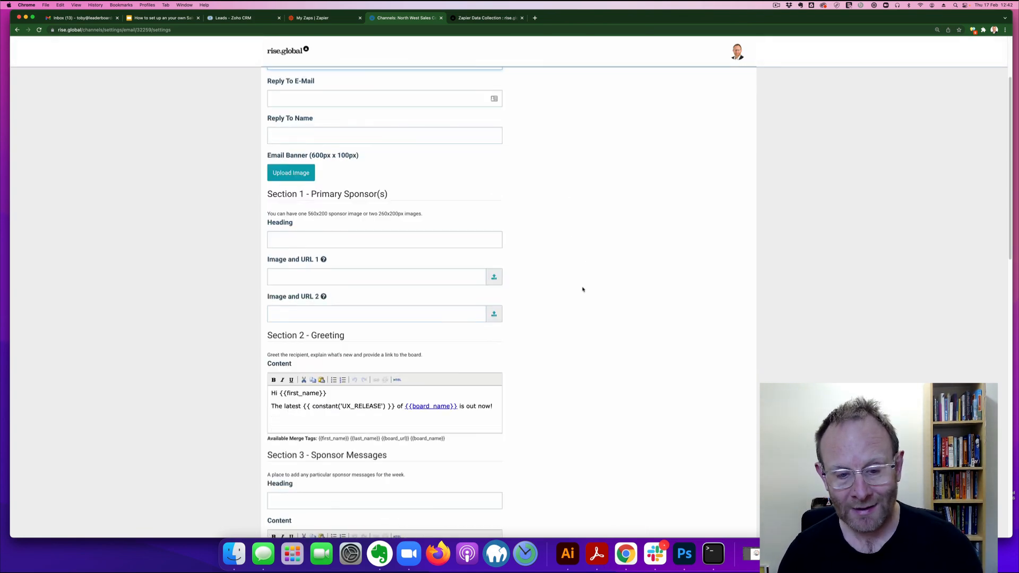
scroll(511, 429, down, 7)
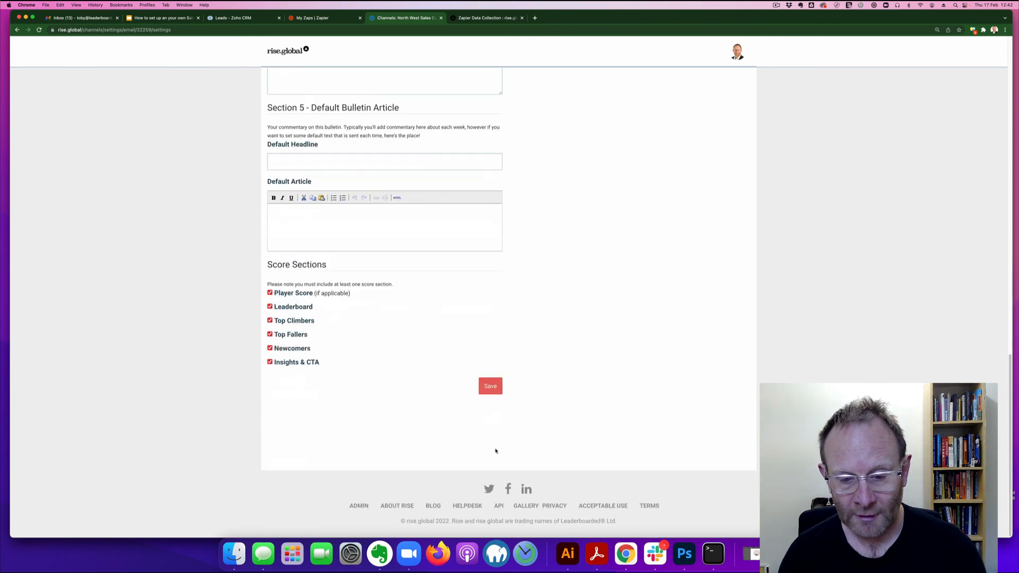
click(490, 387)
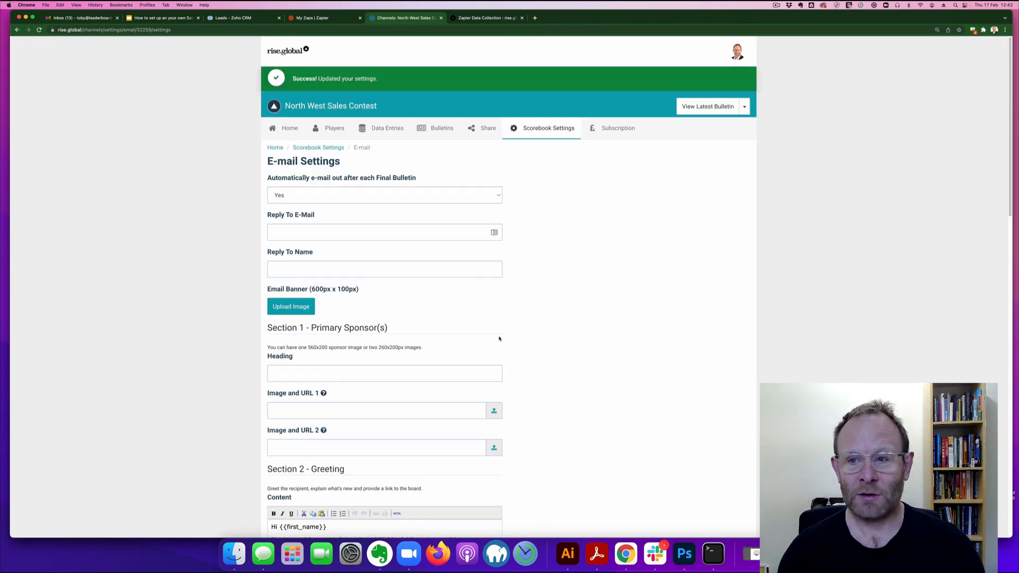
click(690, 108)
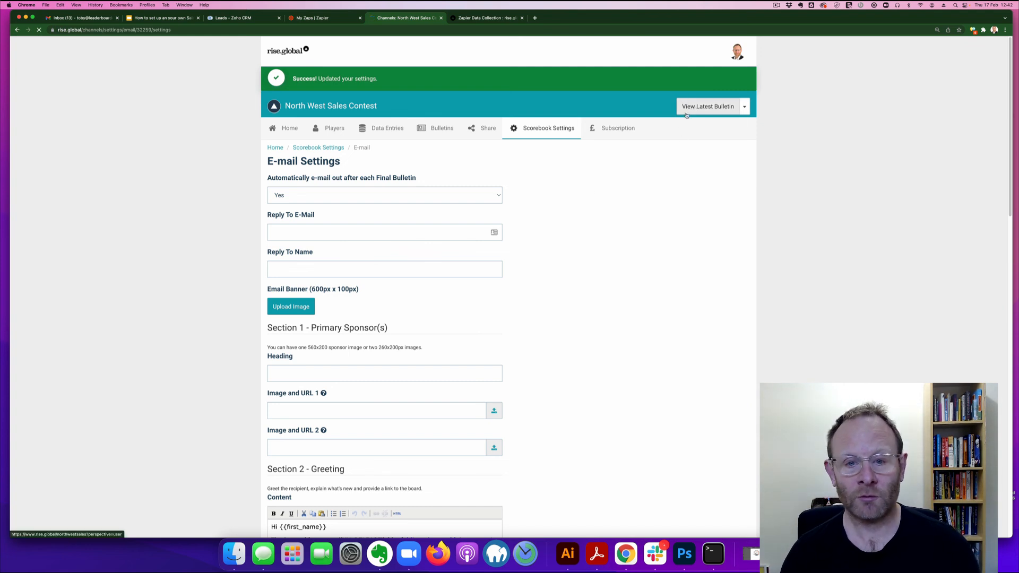